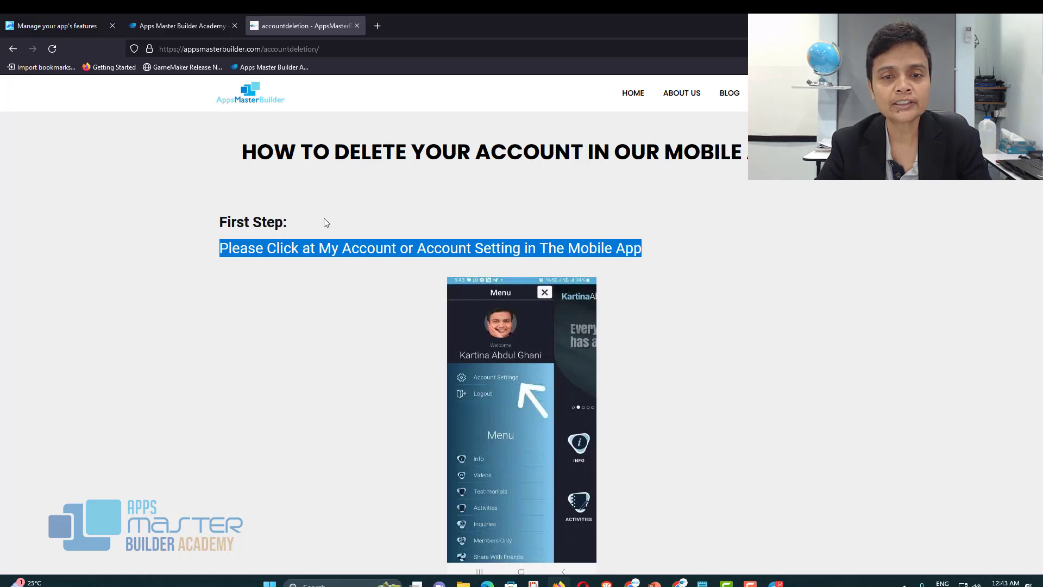
# - Examine the first-step screenshots showing where Account Settings and My Account are in the mobile app
pyautogui.scroll(-1, 326, 223)
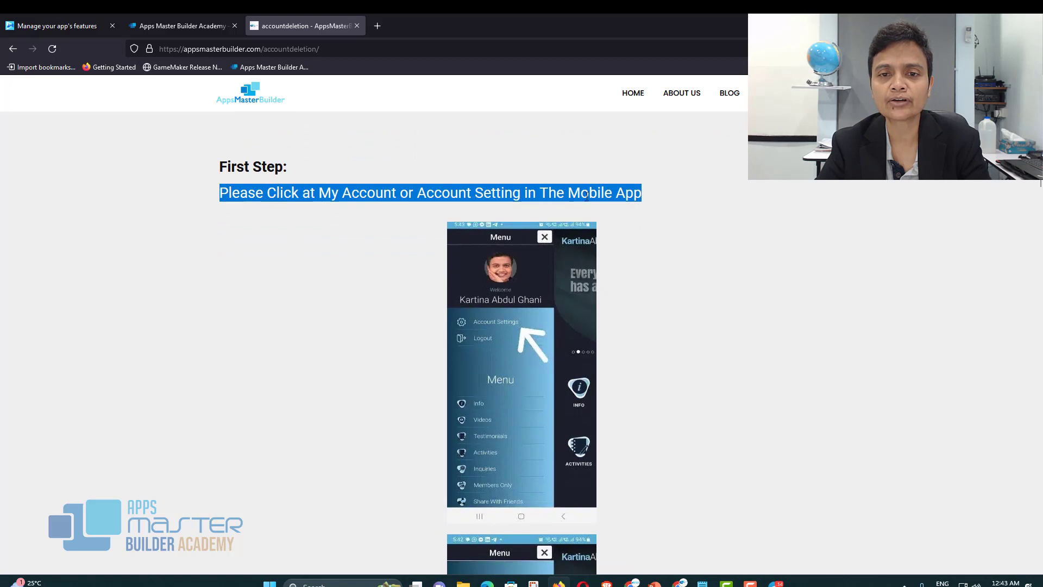
pyautogui.scroll(-1, 666, 225)
pyautogui.scroll(-1, 664, 221)
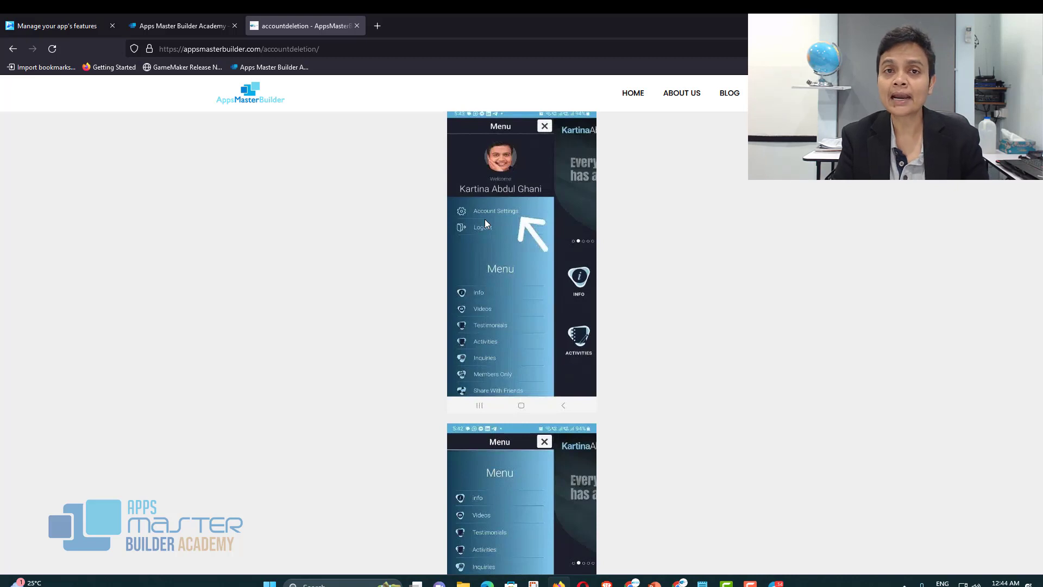
pyautogui.scroll(-2, 483, 221)
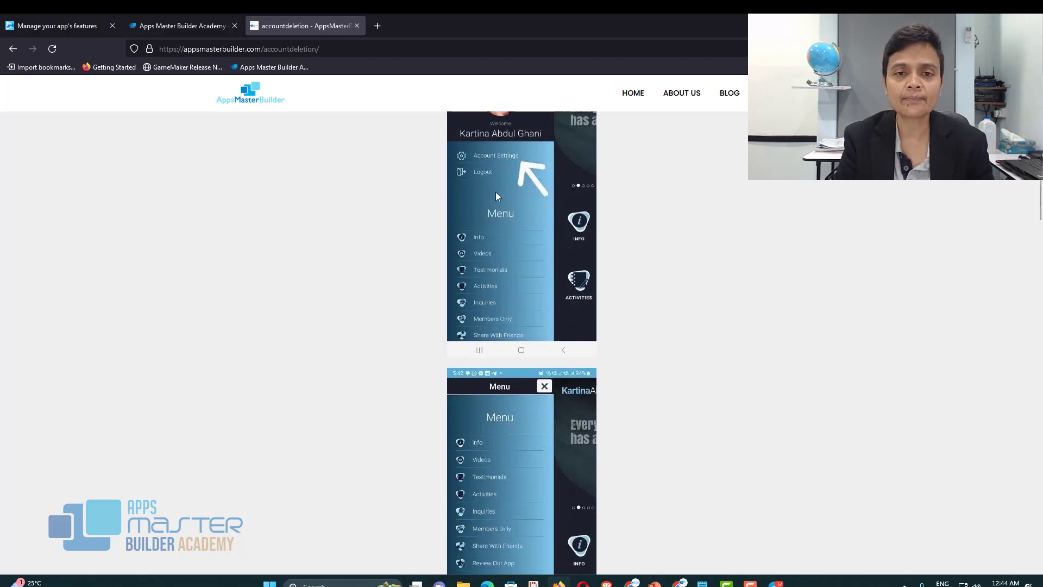
pyautogui.scroll(3, 520, 173)
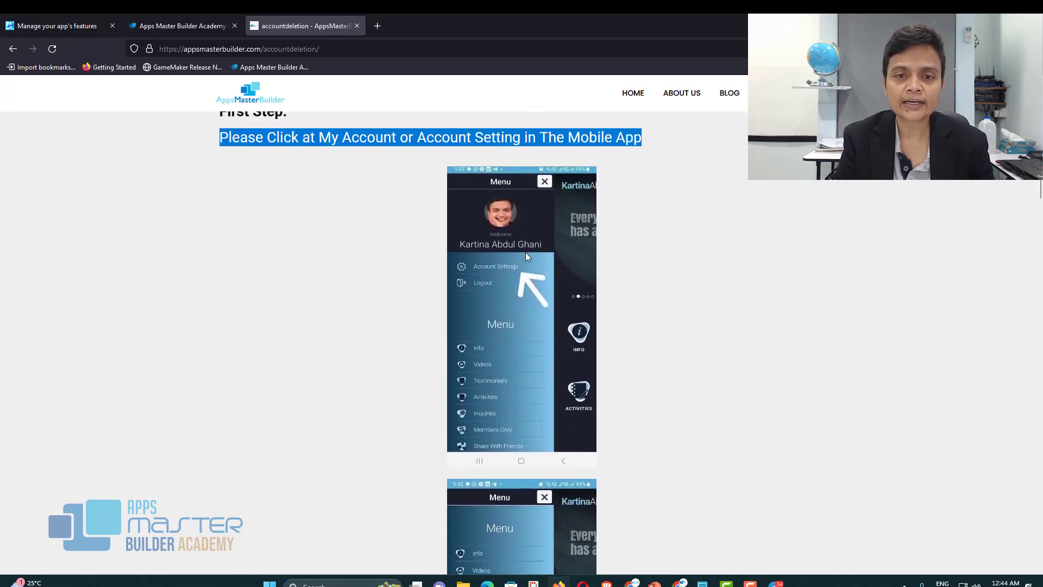
pyautogui.scroll(-6, 521, 272)
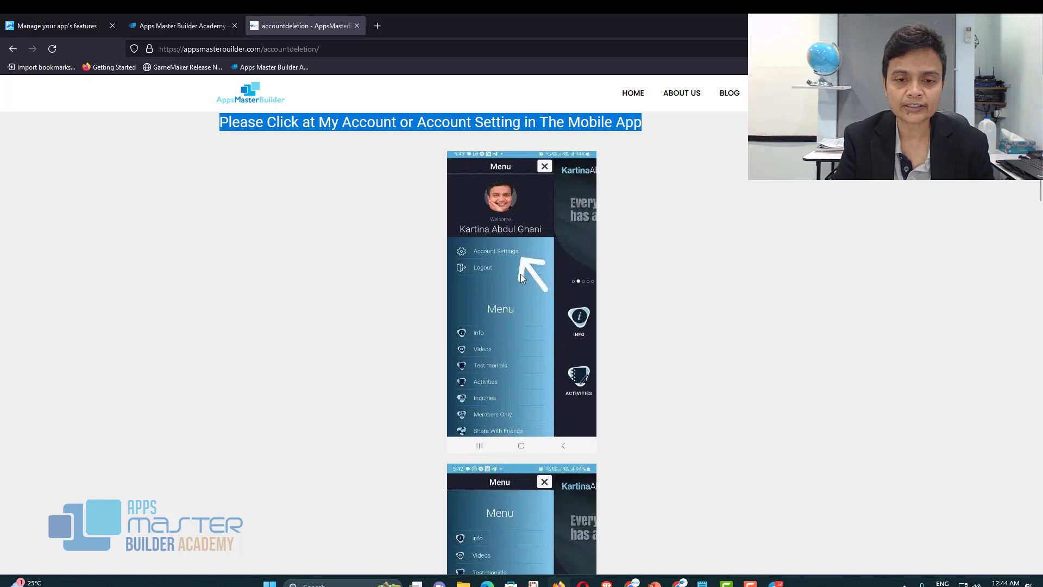
pyautogui.scroll(-1, 523, 310)
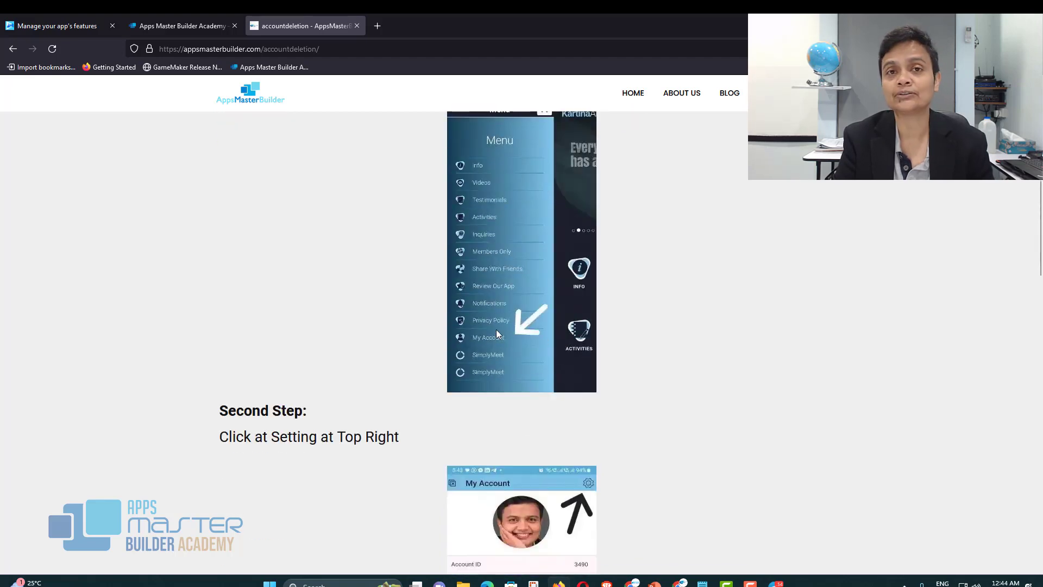
pyautogui.scroll(4, 497, 329)
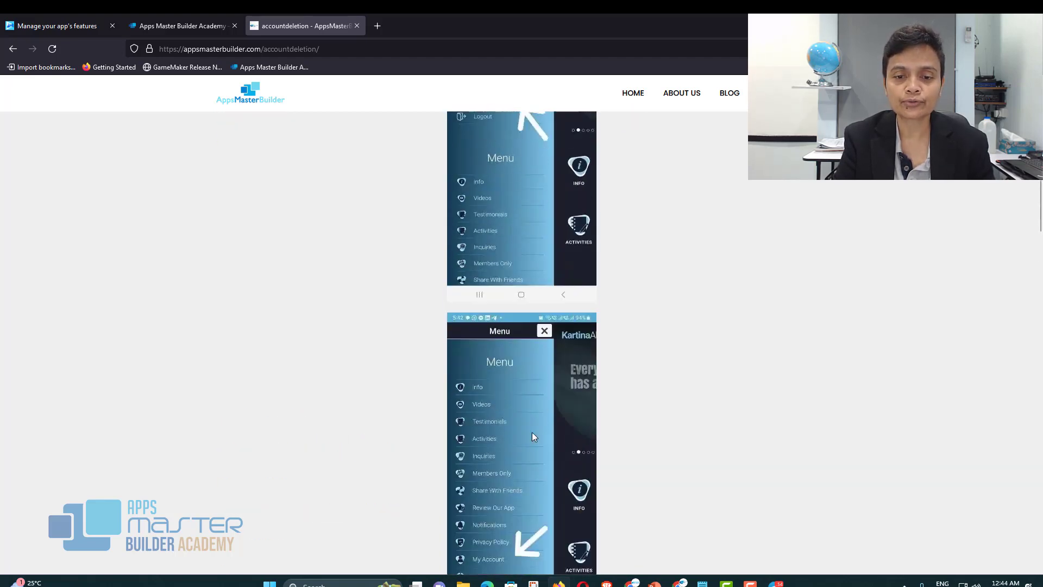
pyautogui.scroll(-1, 531, 462)
# - Read the second, third and final account deletion steps, plus the optional form submission section
pyautogui.scroll(-8, 530, 490)
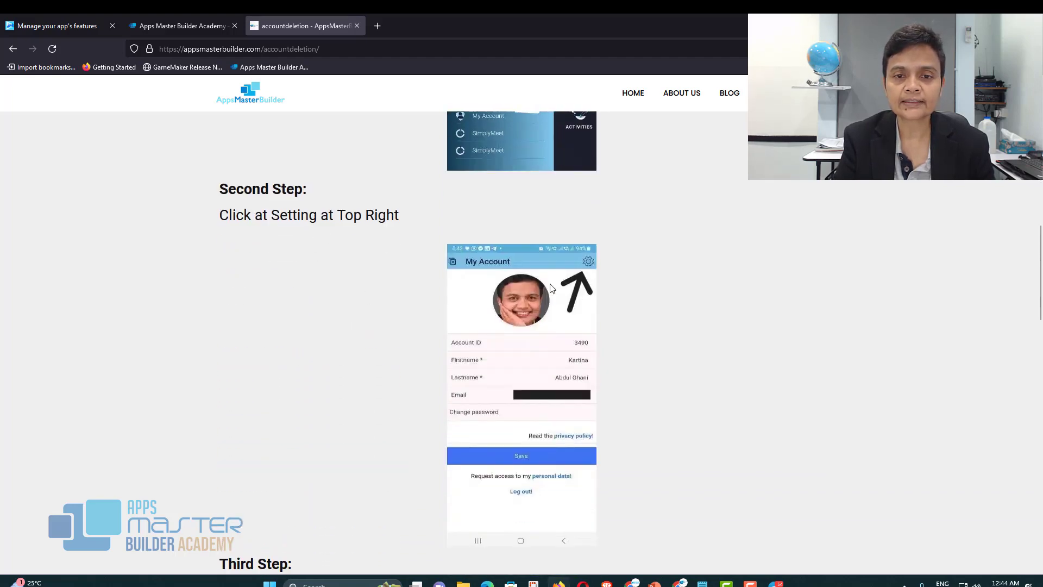
pyautogui.scroll(-5, 545, 355)
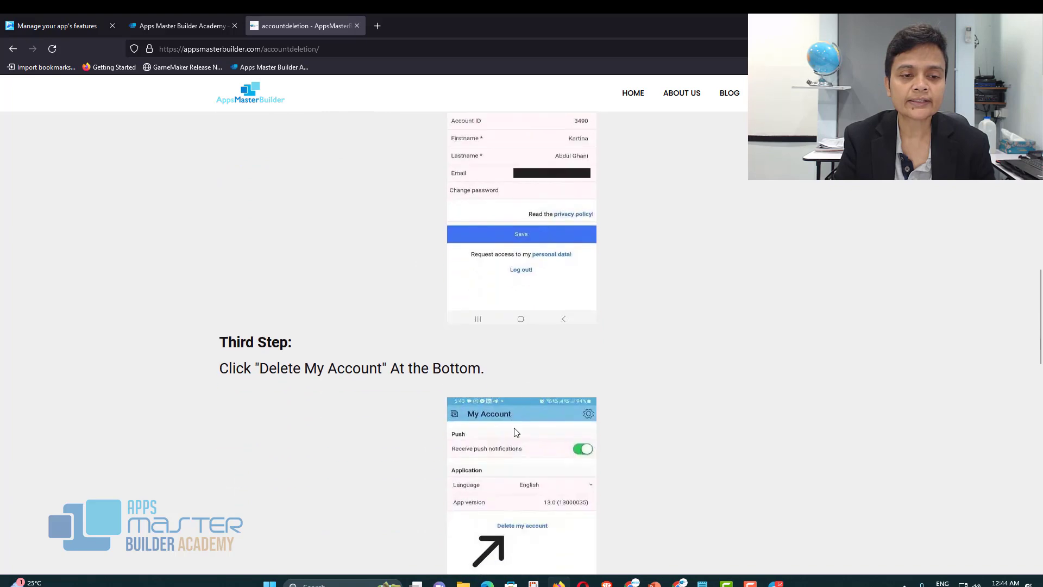
pyautogui.scroll(-1, 511, 446)
pyautogui.scroll(-7, 510, 430)
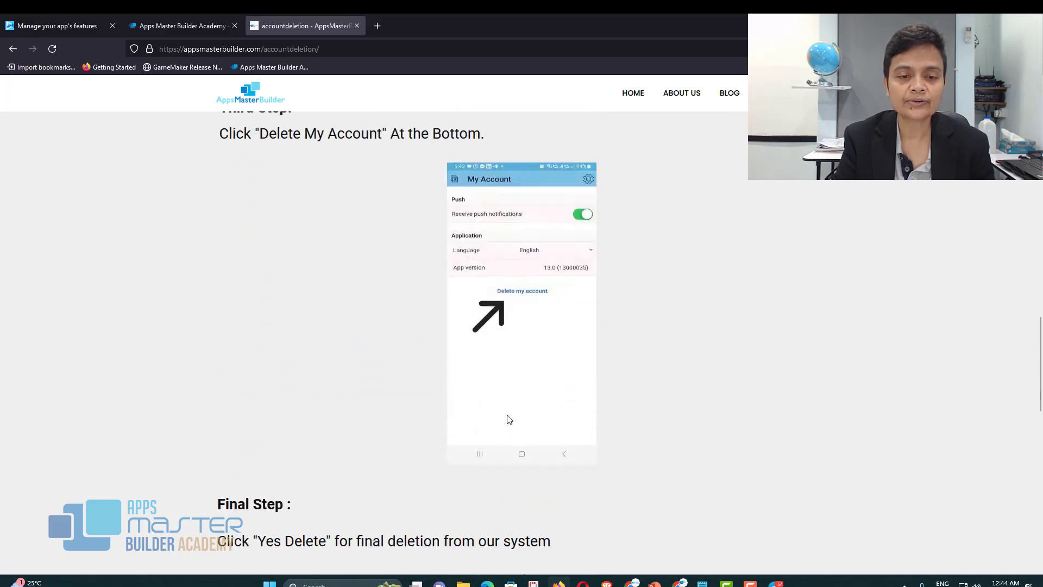
pyautogui.scroll(-2, 509, 410)
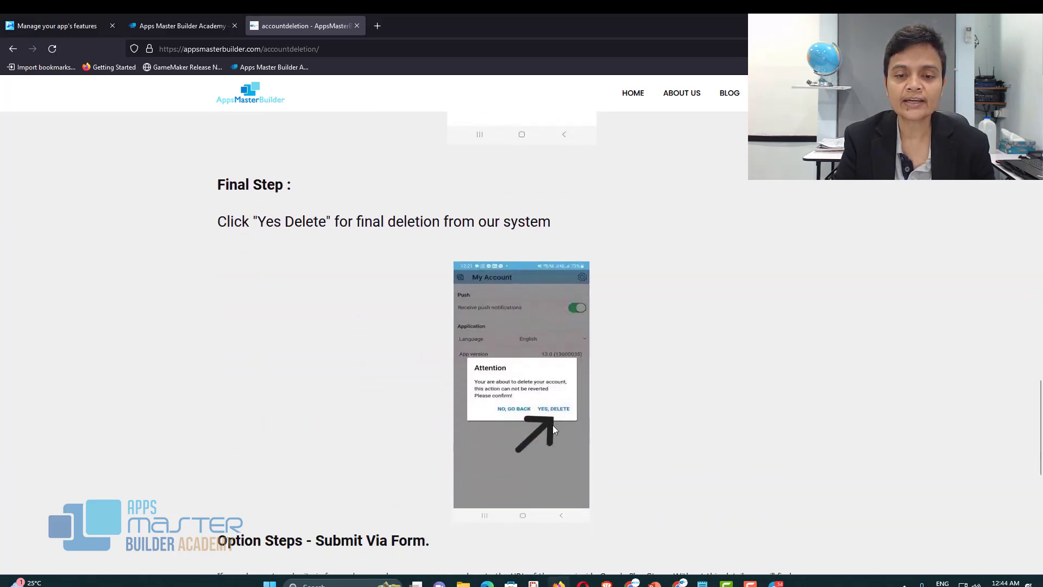
pyautogui.scroll(-3, 552, 425)
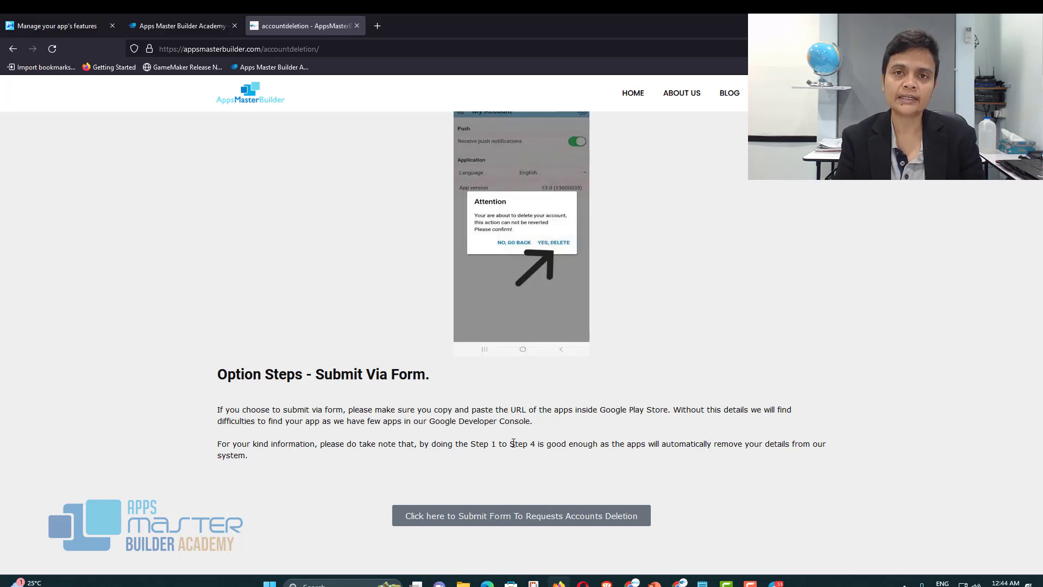
pyautogui.scroll(-2, 522, 471)
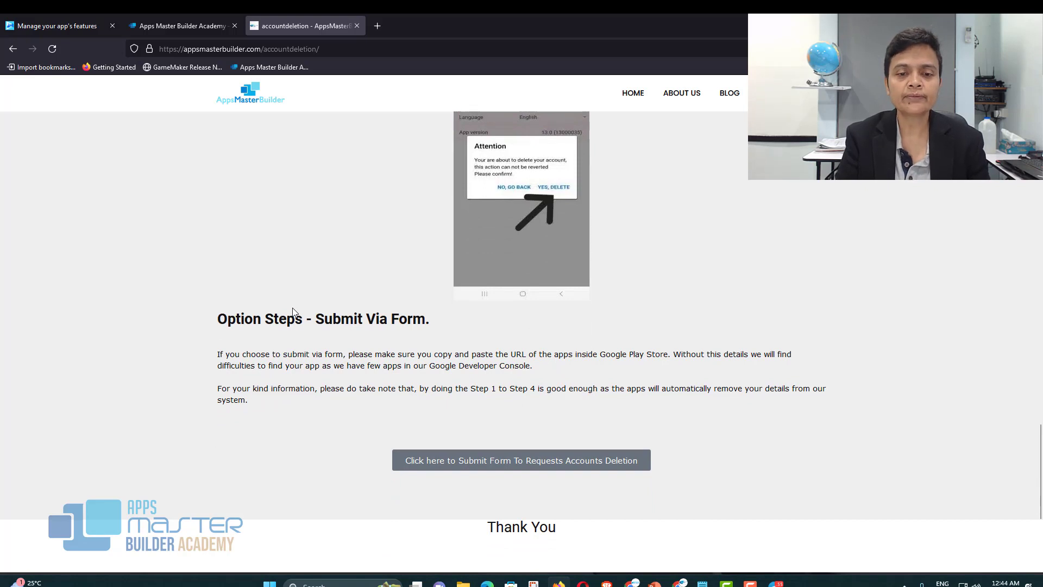
# - Open the account deletion request form and review its name, email, phone and app URL questions
pyautogui.click(560, 466)
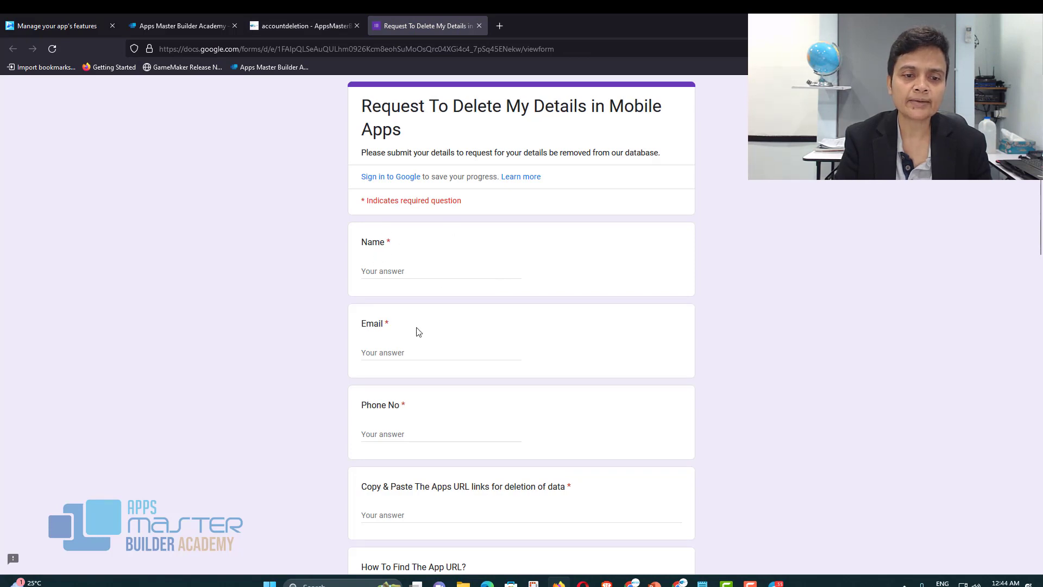
pyautogui.scroll(-2, 415, 328)
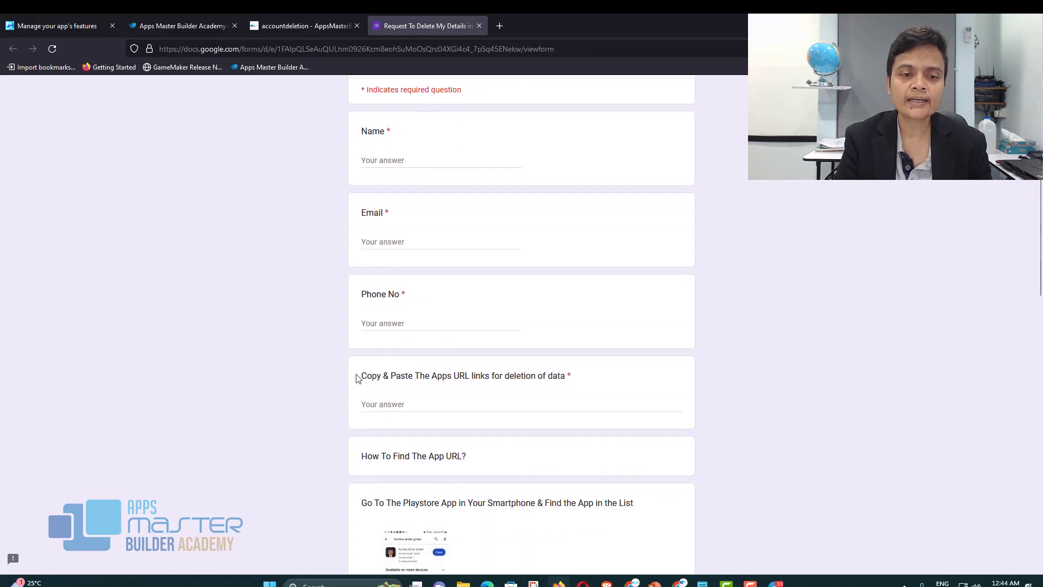
pyautogui.moveTo(363, 374); pyautogui.dragTo(572, 389)
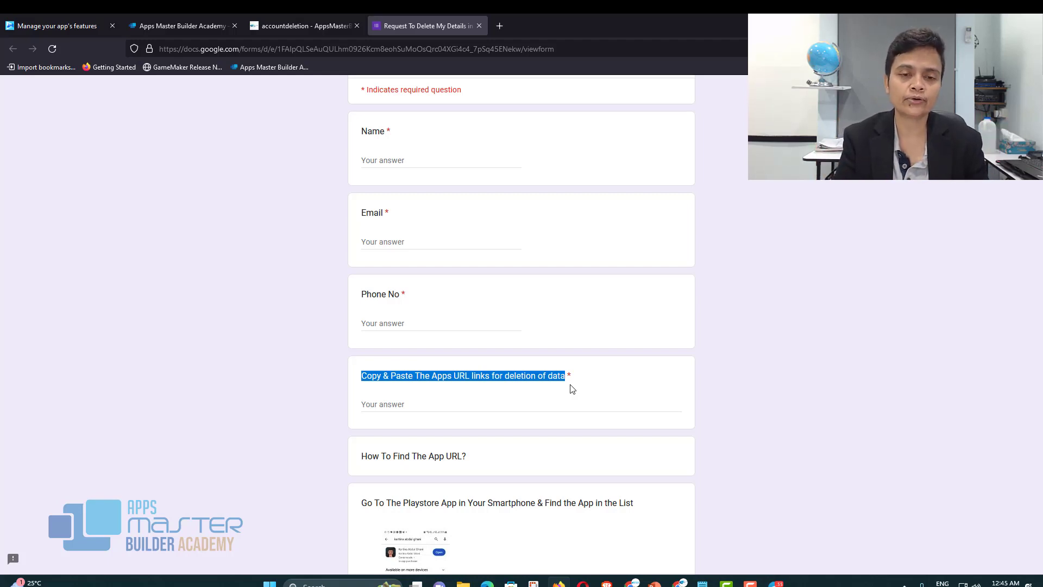
pyautogui.scroll(-2, 506, 389)
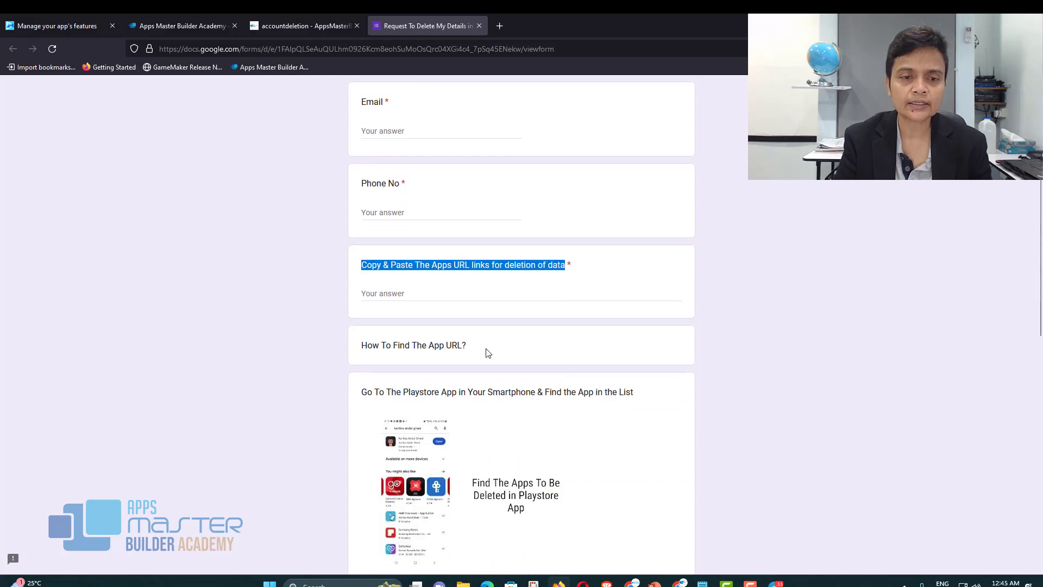
pyautogui.click(433, 293)
pyautogui.scroll(-2, 433, 295)
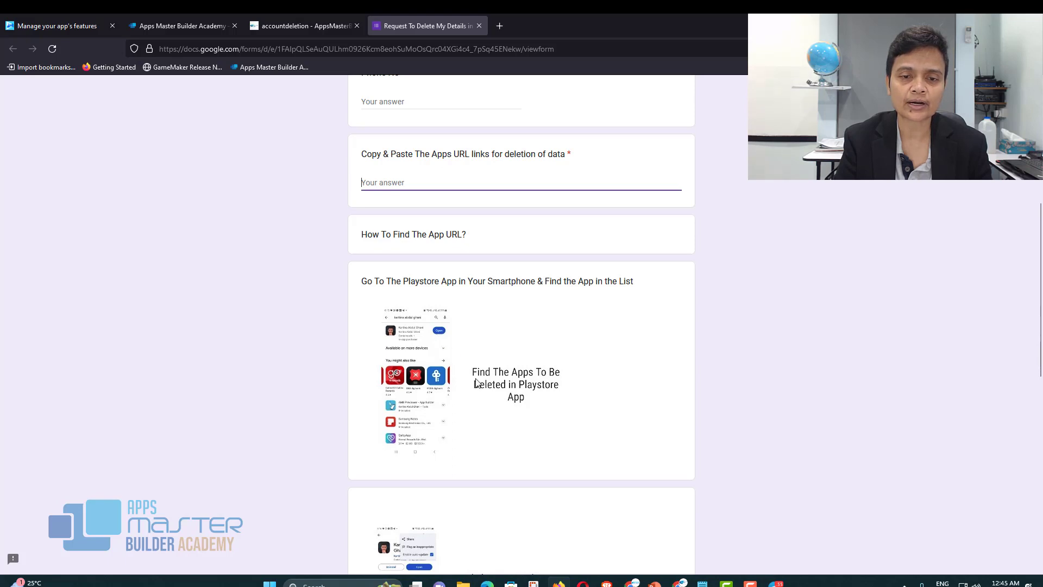
# - Examine the form's instructions for finding the app URL, and compare the form with the account deletion page
pyautogui.scroll(-4, 533, 397)
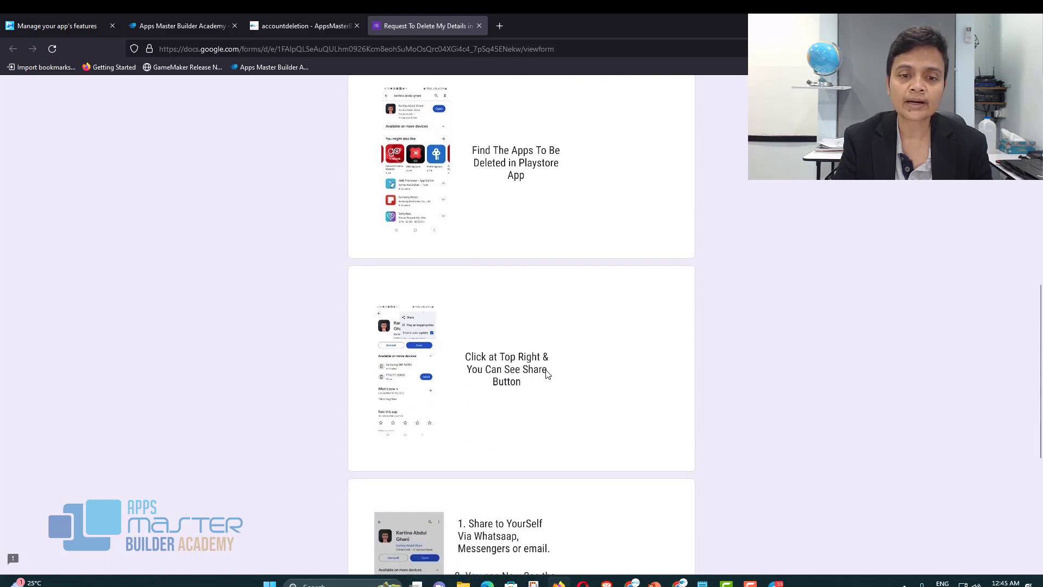
pyautogui.scroll(-2, 546, 372)
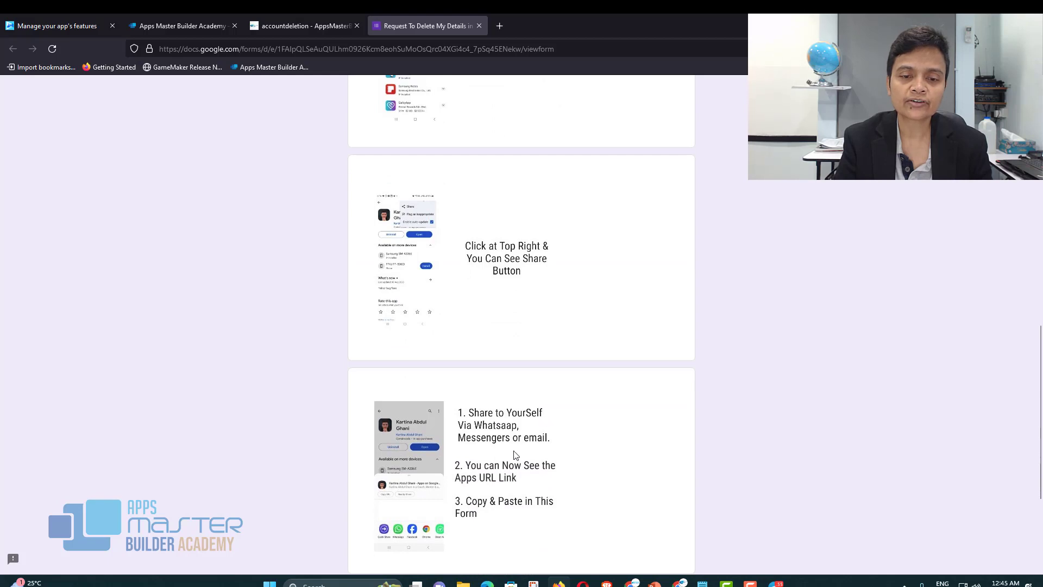
pyautogui.scroll(-2, 515, 480)
pyautogui.scroll(7, 514, 481)
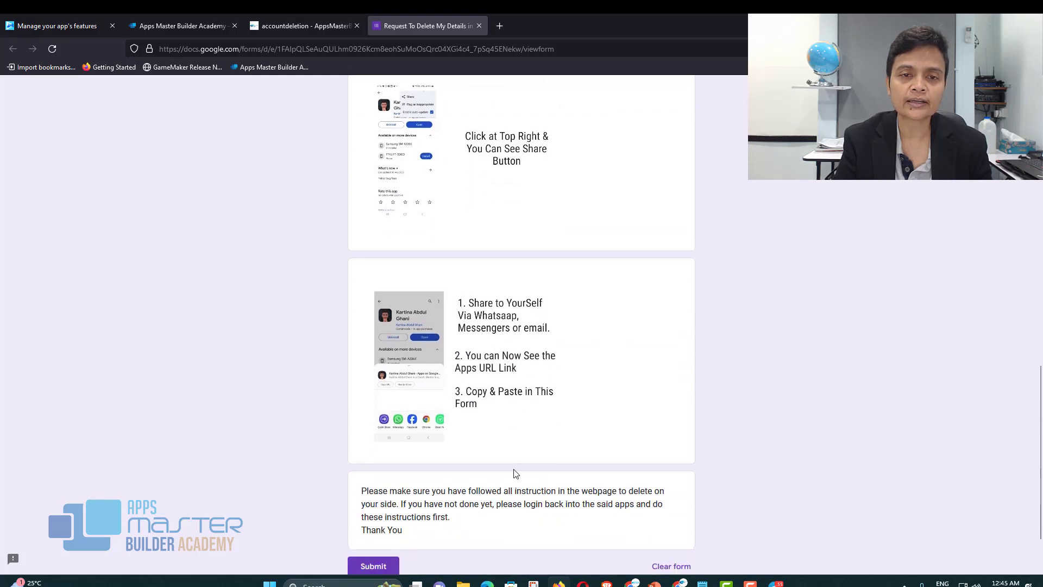
pyautogui.scroll(2, 516, 456)
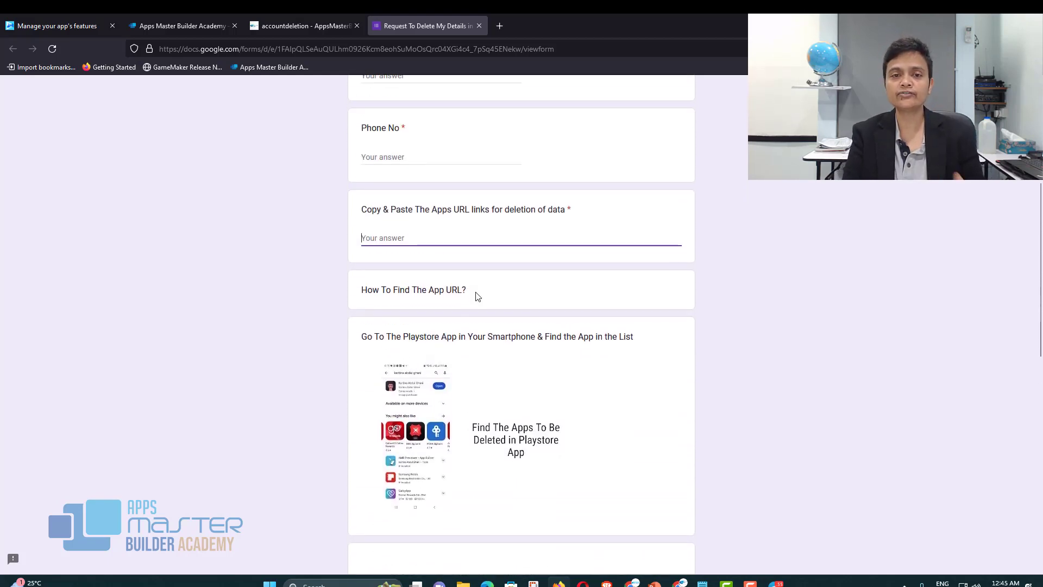
pyautogui.scroll(5, 468, 252)
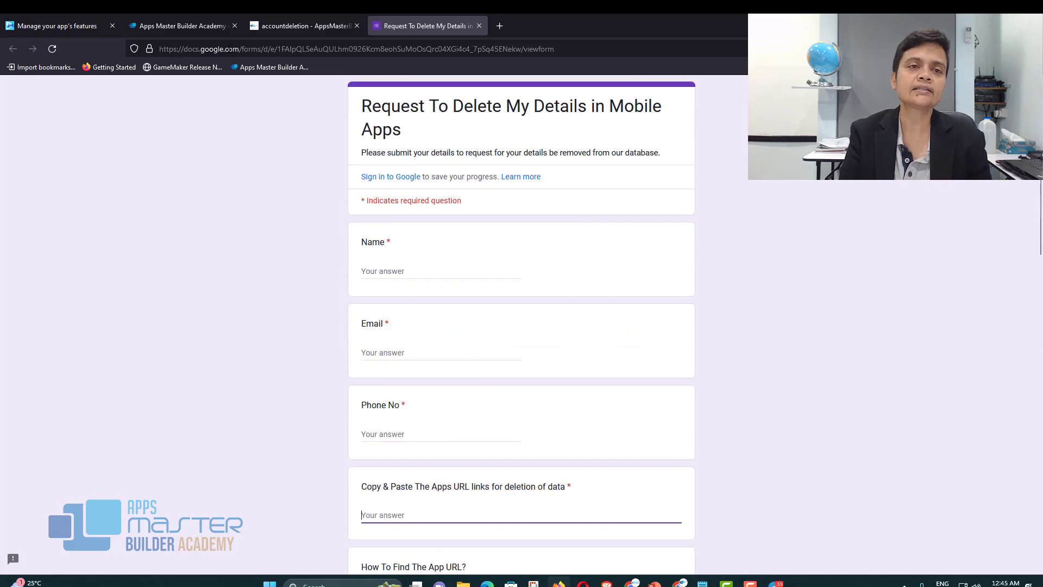
pyautogui.click(265, 29)
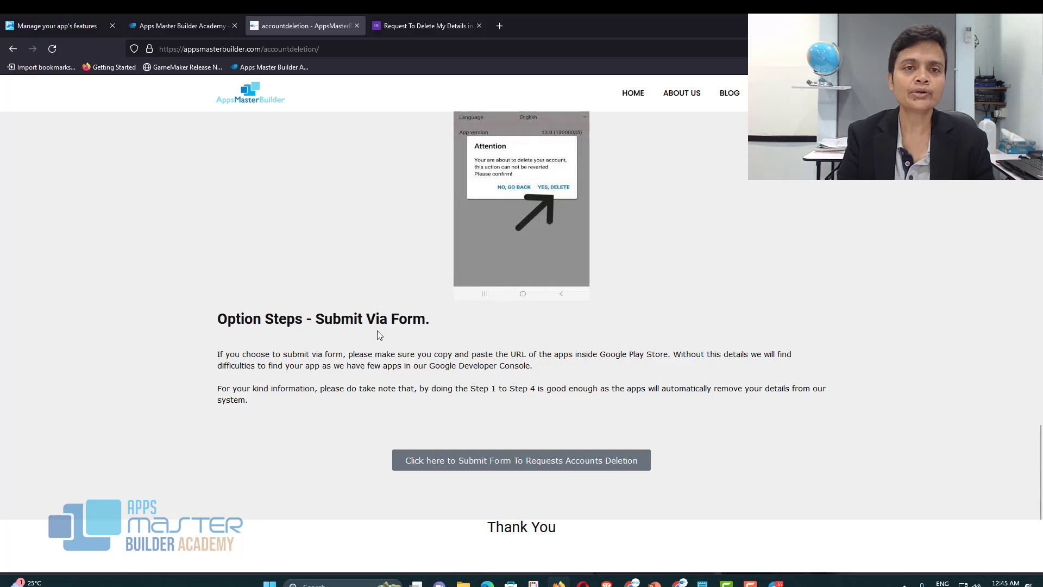
pyautogui.click(441, 32)
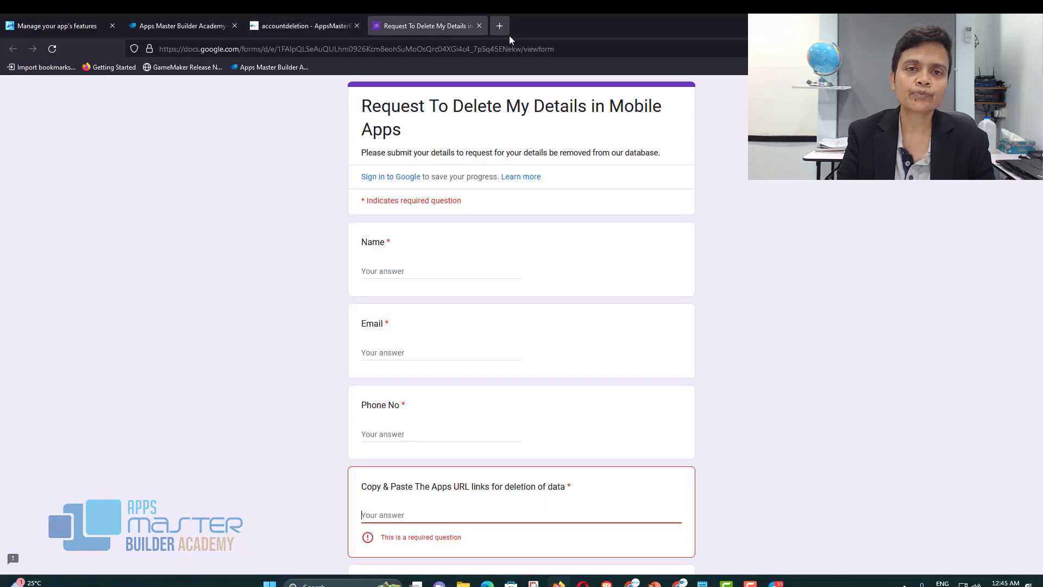
# - Search the web for 000webhost in a new browser tab and open the 000Webhost website
pyautogui.click(499, 26)
pyautogui.click(504, 50)
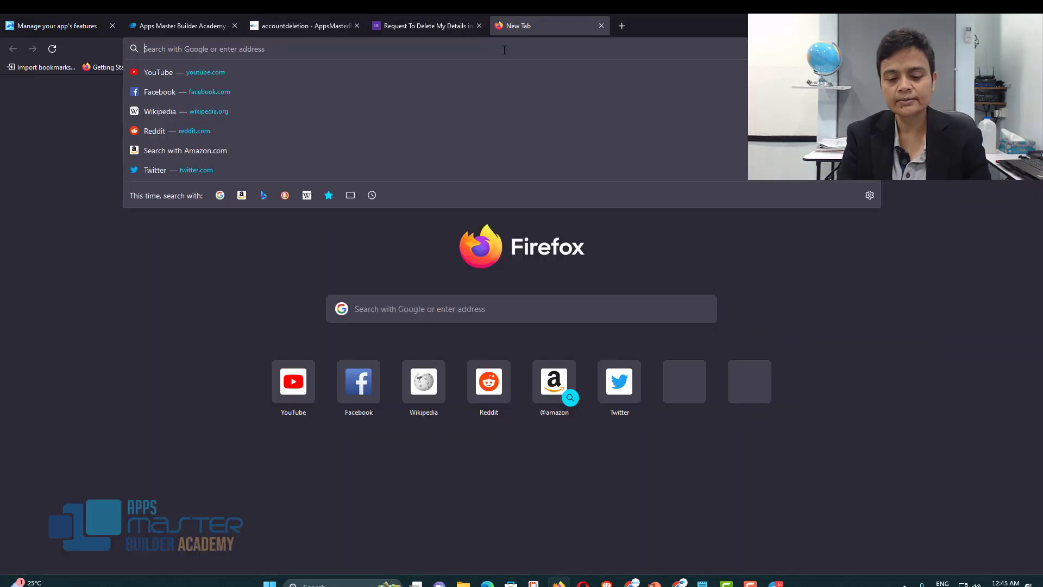
pyautogui.write('00')
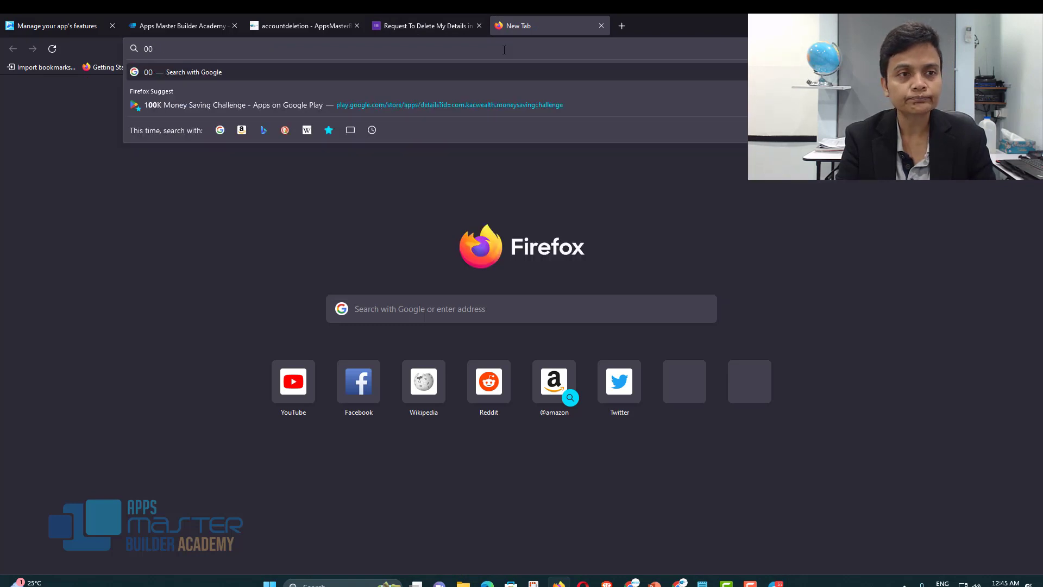
pyautogui.write('0website')
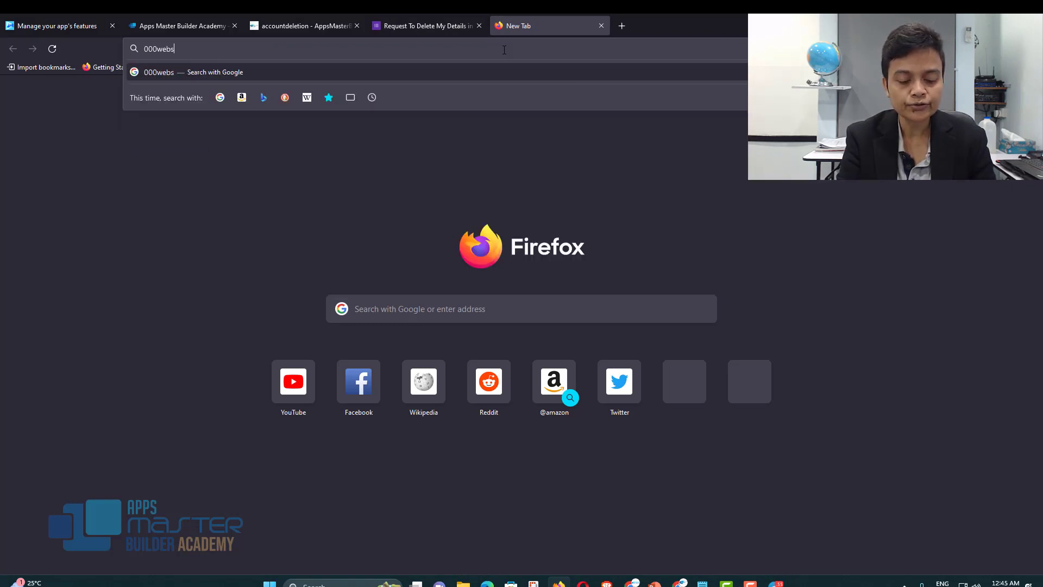
pyautogui.press('BackSpace')
pyautogui.press('BackSpace')
pyautogui.press('BackSpace')
pyautogui.press('BackSpace')
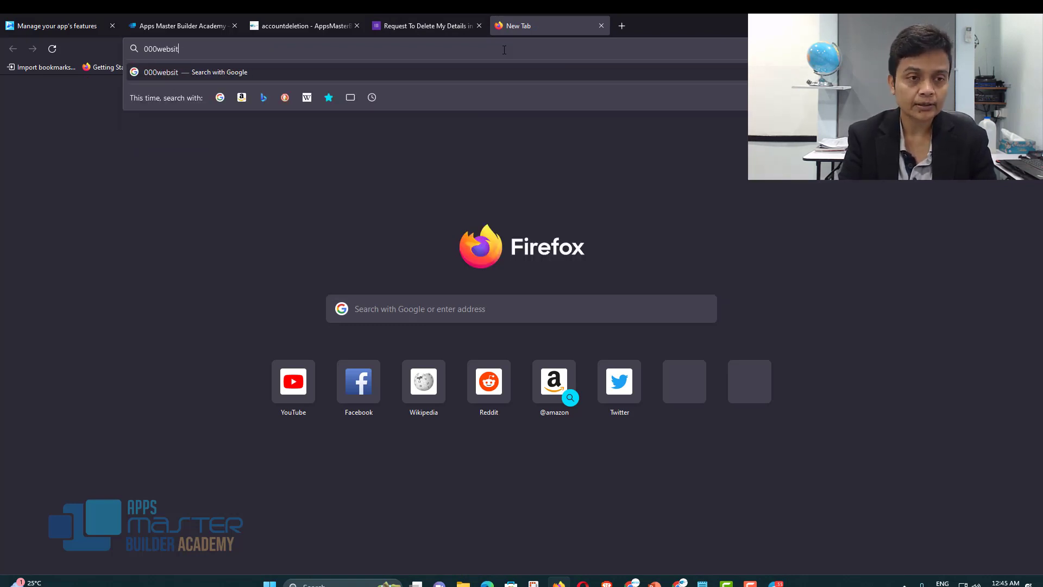
pyautogui.write('host')
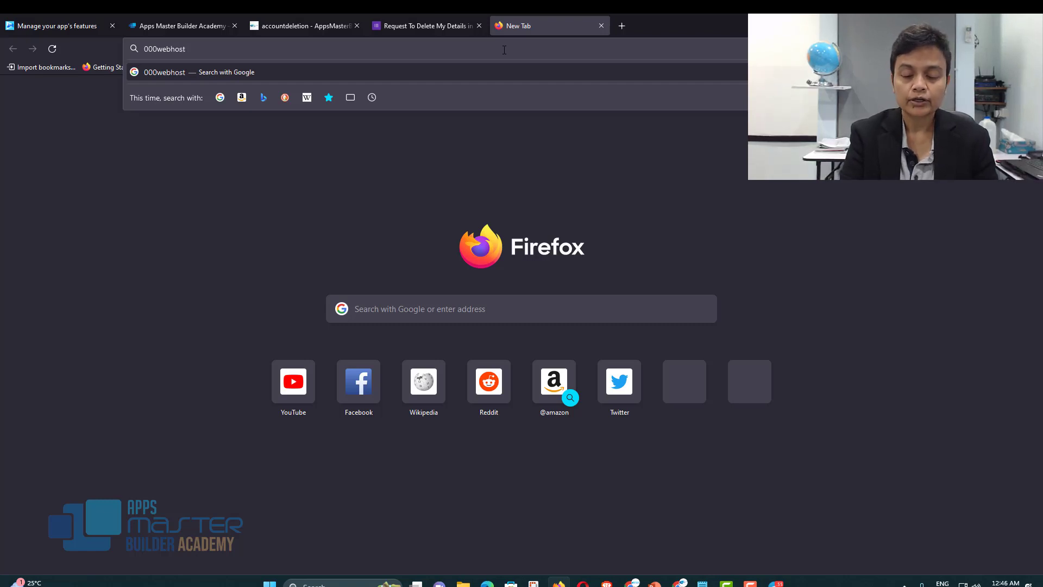
pyautogui.press('Return')
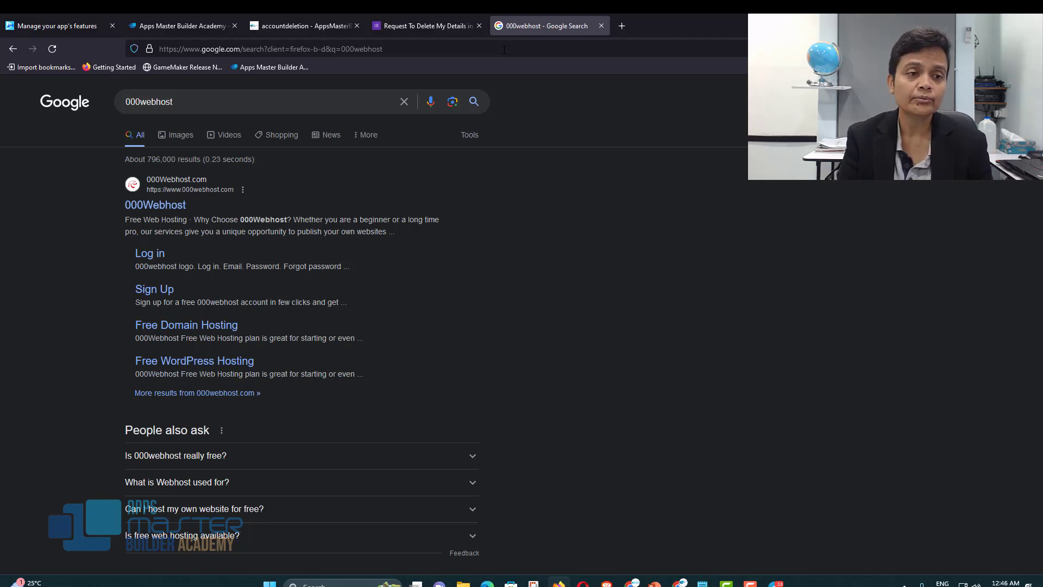
pyautogui.click(161, 211)
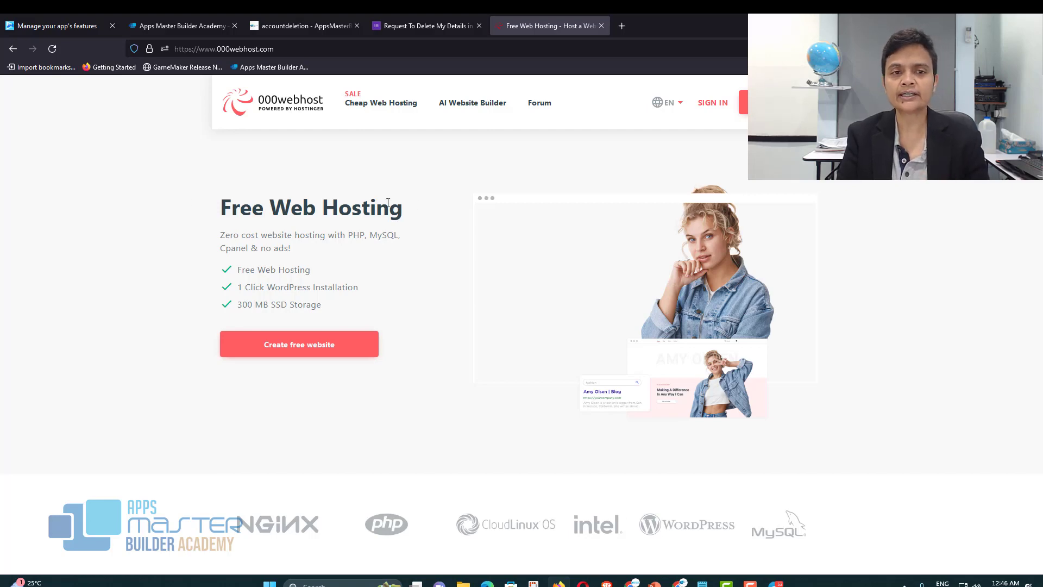
# - Enter the 000webhost account panel from the sign-in link, dismiss the promotional offer and log out of the account
pyautogui.click(709, 106)
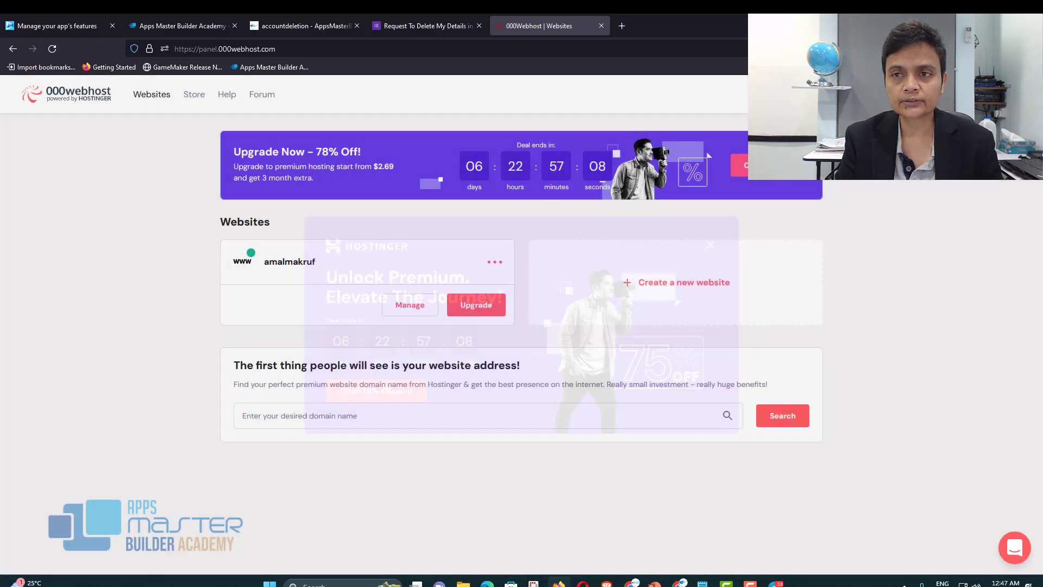
pyautogui.click(710, 245)
pyautogui.click(1008, 94)
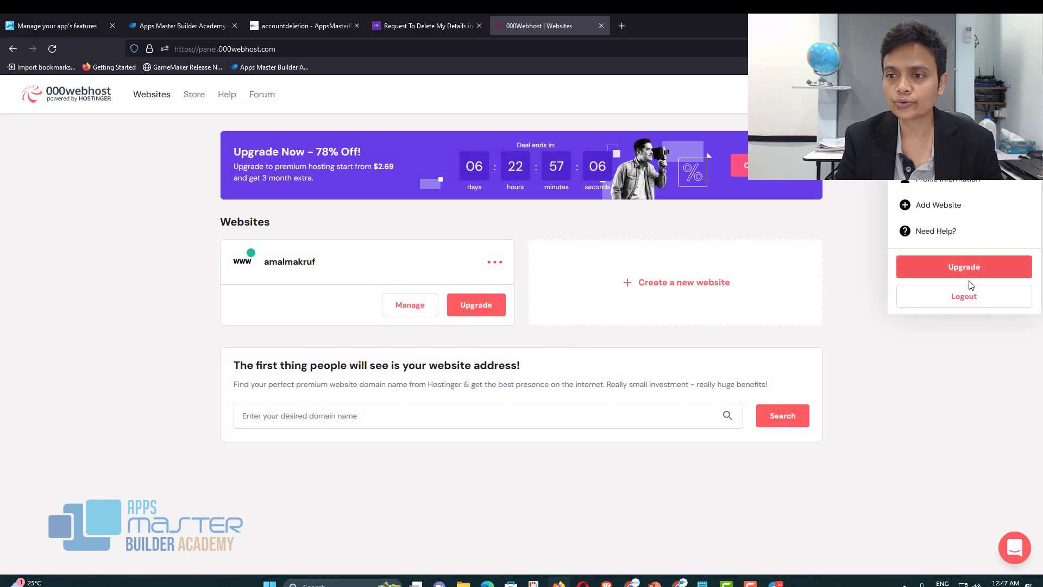
pyautogui.click(967, 297)
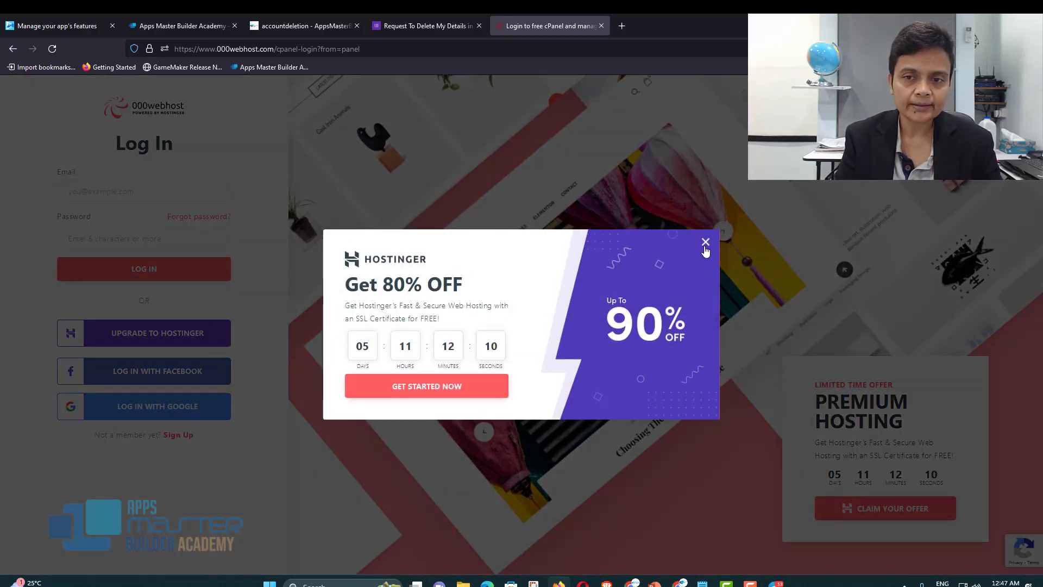
# - Dismiss the Hostinger offer and log in to 000webhost with the account email and password
pyautogui.click(705, 243)
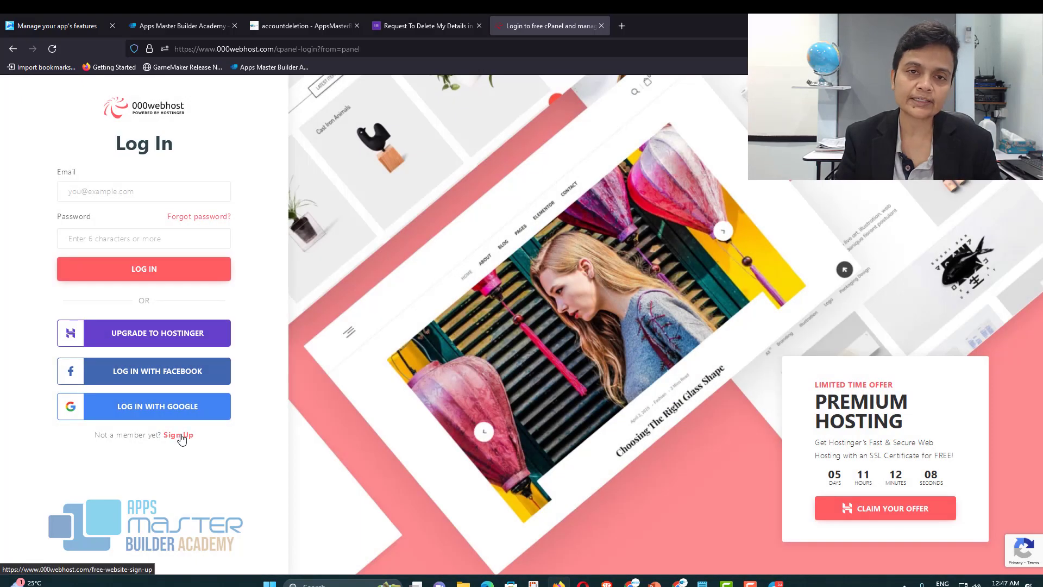
pyautogui.click(161, 195)
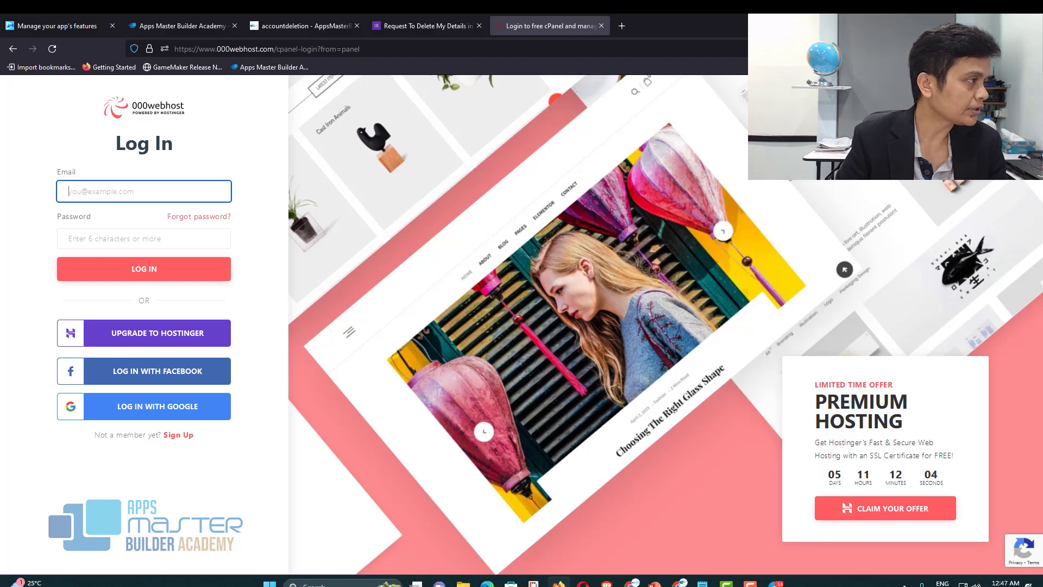
pyautogui.hotkey('alt', 'Tab')
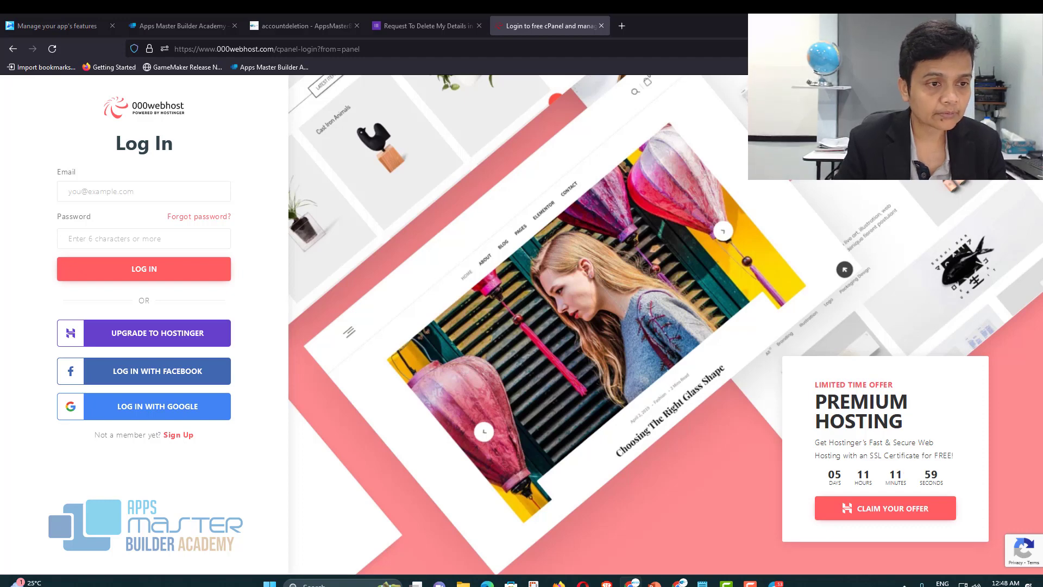
pyautogui.click(200, 194)
pyautogui.hotkey('ctrl', 'v')
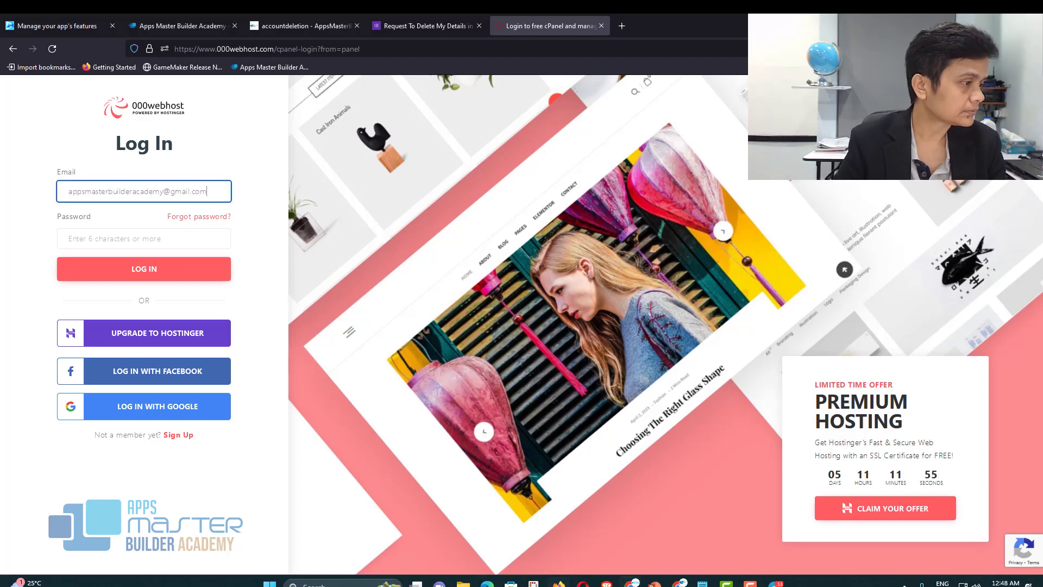
pyautogui.hotkey('alt', 'Tab')
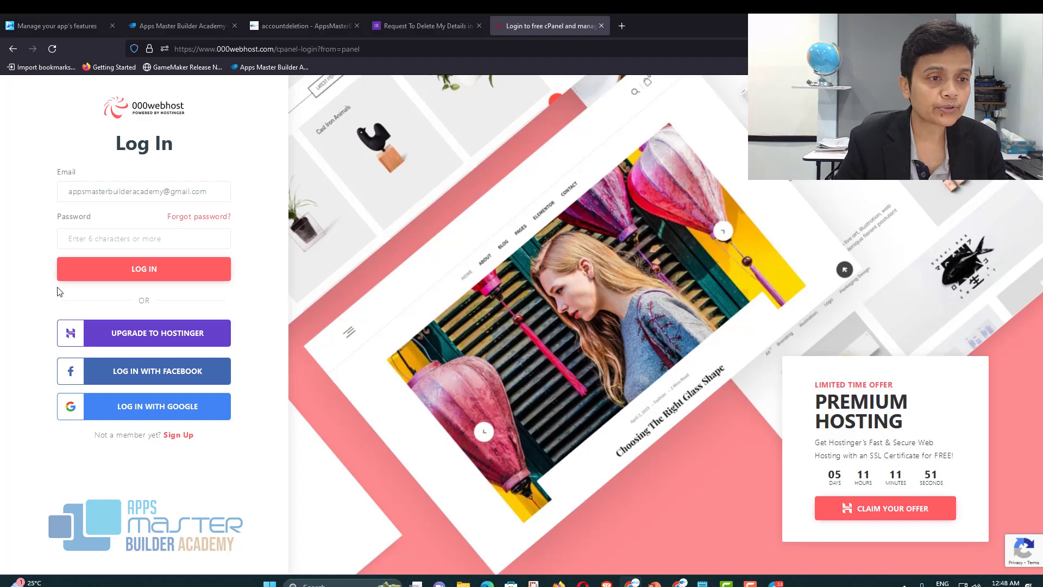
pyautogui.click(77, 238)
pyautogui.hotkey('ctrl', 'v')
pyautogui.click(129, 273)
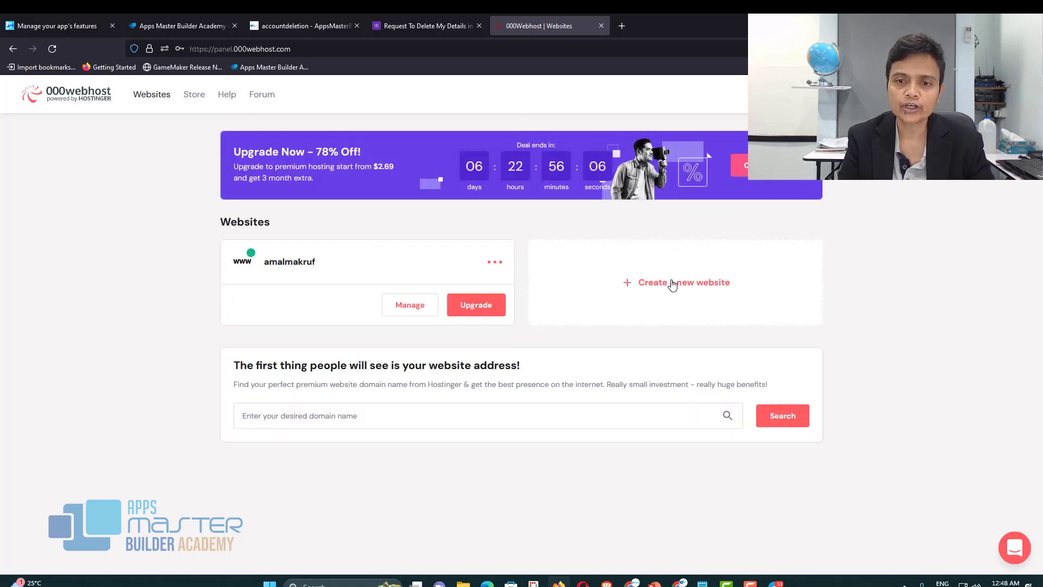
# - Start the guided setup for creating a new website
pyautogui.click(673, 284)
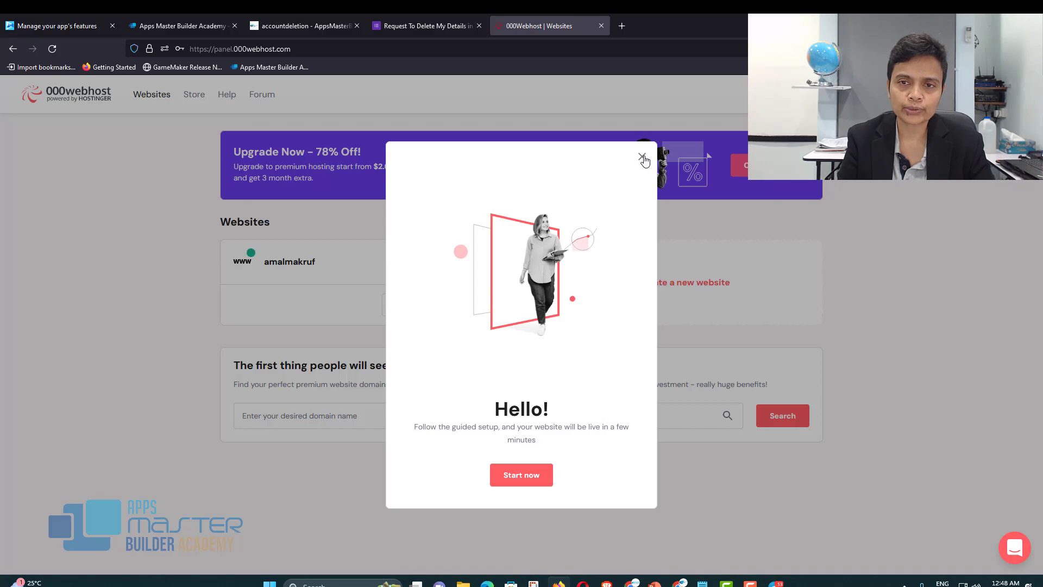
pyautogui.click(642, 157)
pyautogui.click(655, 283)
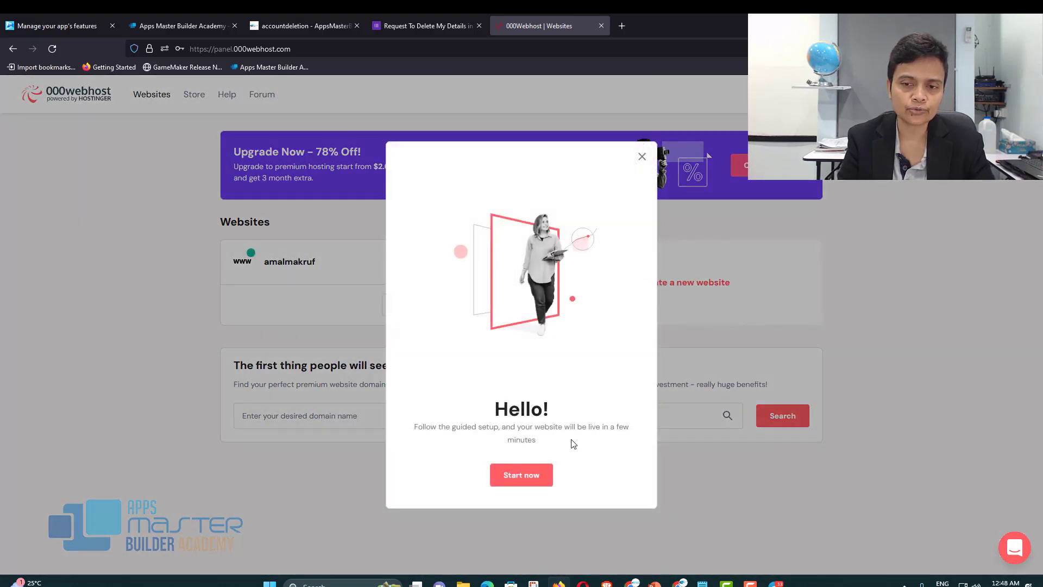
pyautogui.click(531, 480)
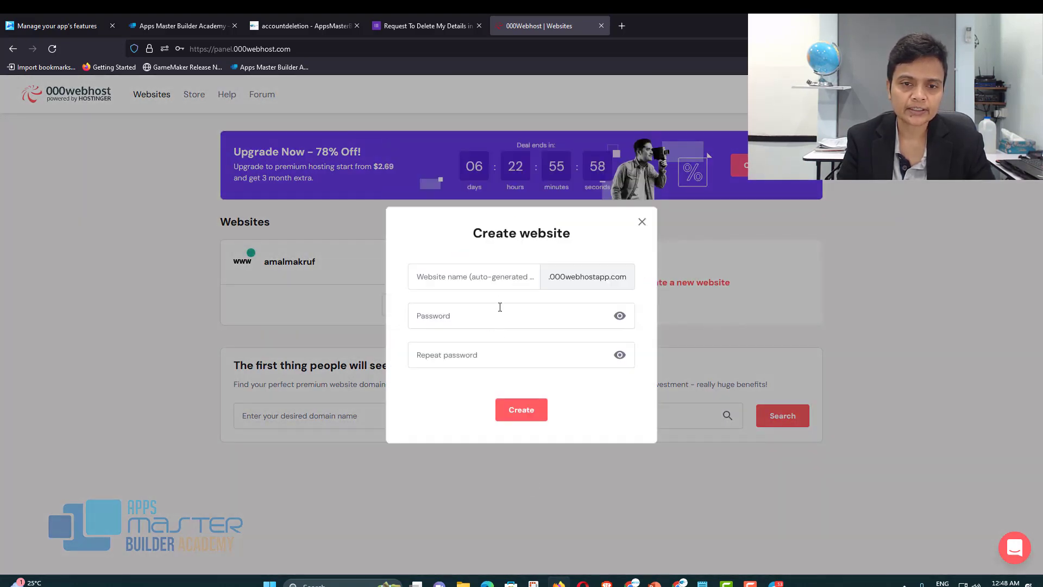
# - Name the new website travelandhotelbookings under the 000webhostapp.com domain
pyautogui.click(498, 278)
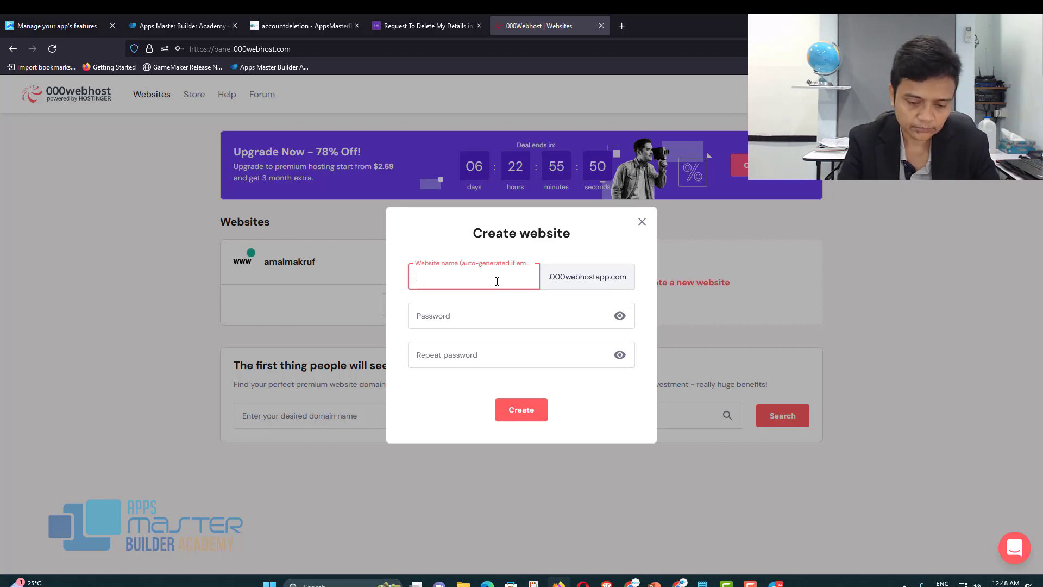
pyautogui.write('Q')
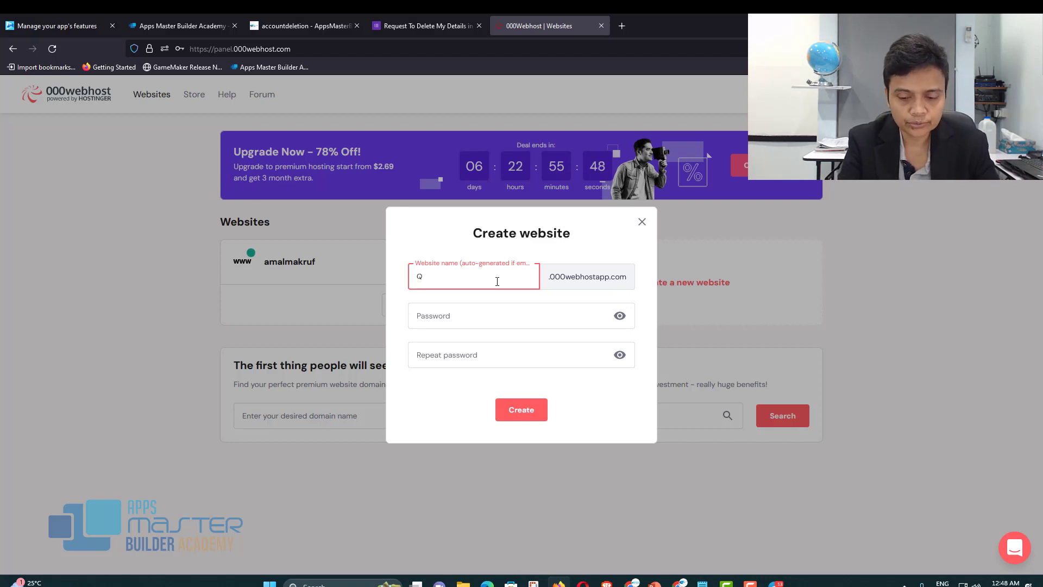
pyautogui.press('BackSpace')
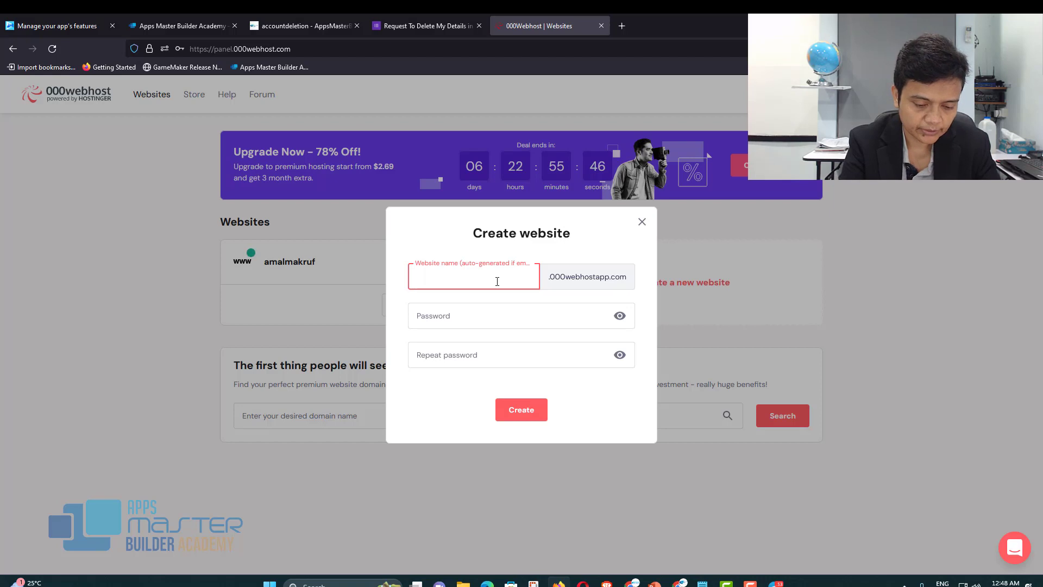
pyautogui.write('travel')
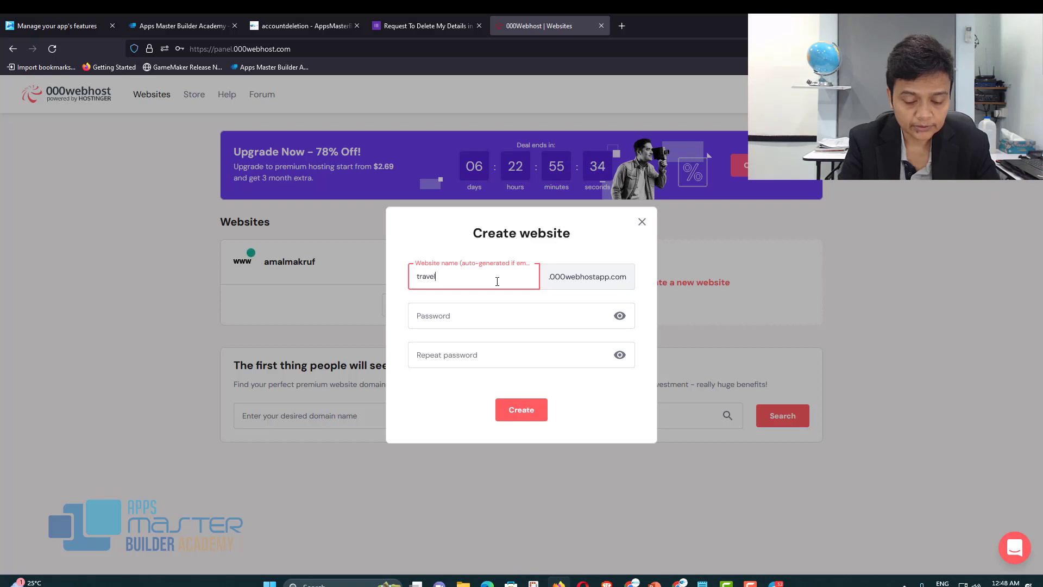
pyautogui.write('dh')
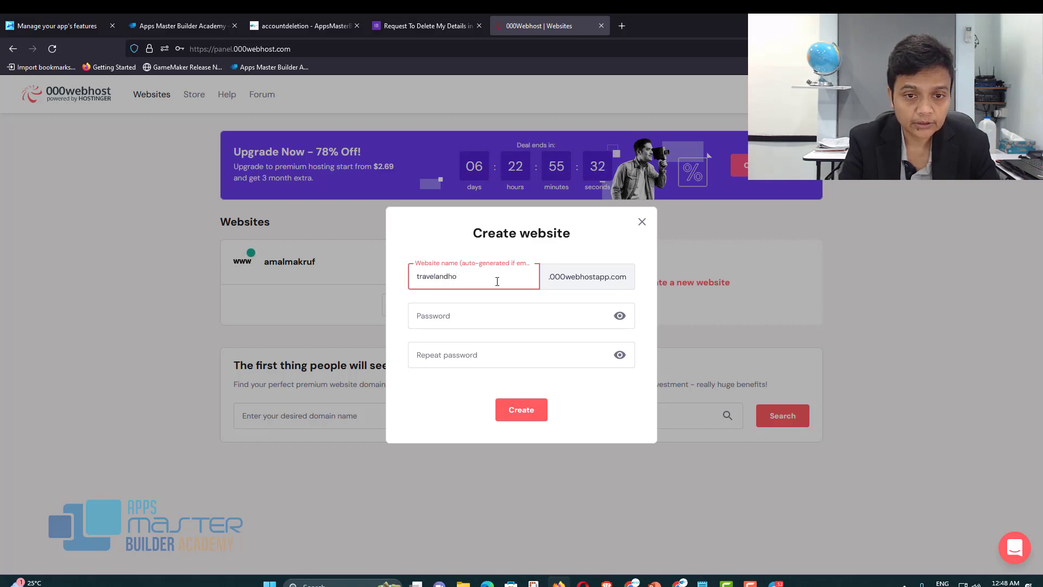
pyautogui.write('otelb')
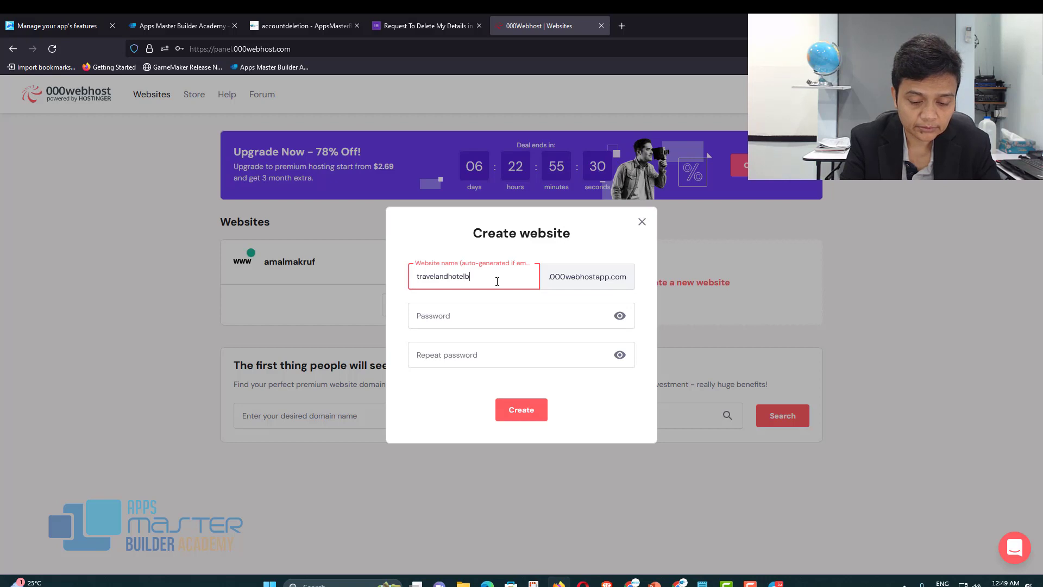
pyautogui.write('ookings')
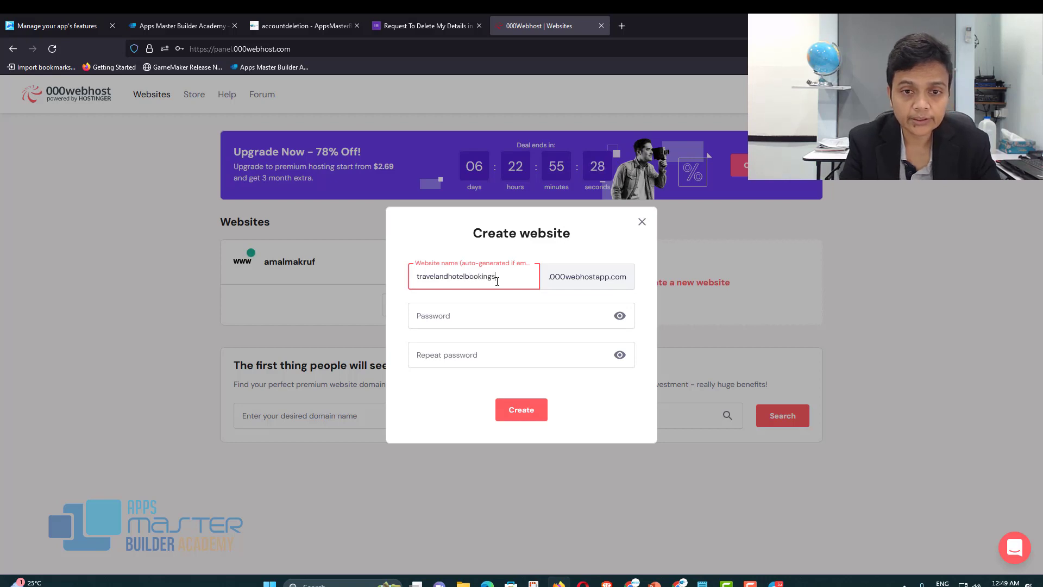
# - Enter the website password, repeat it for confirmation and create the website
pyautogui.click(487, 320)
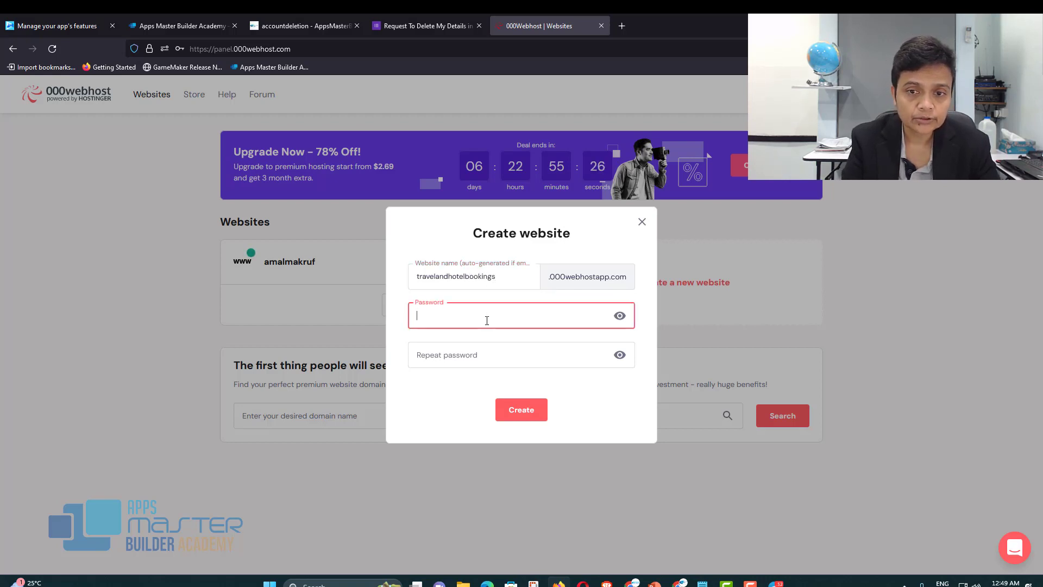
pyautogui.hotkey('alt', 'Tab')
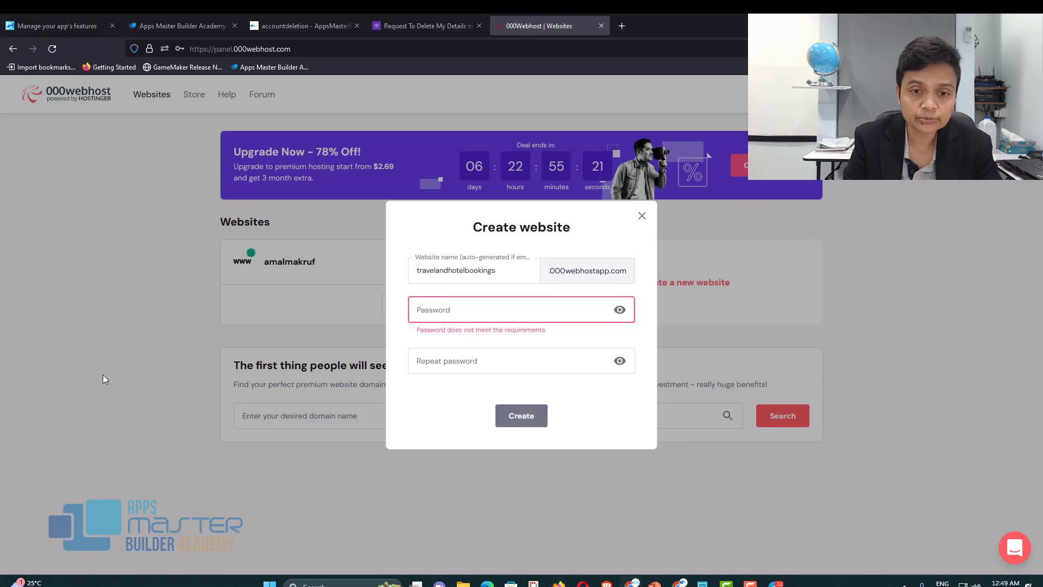
pyautogui.click(495, 311)
pyautogui.hotkey('ctrl', 'v')
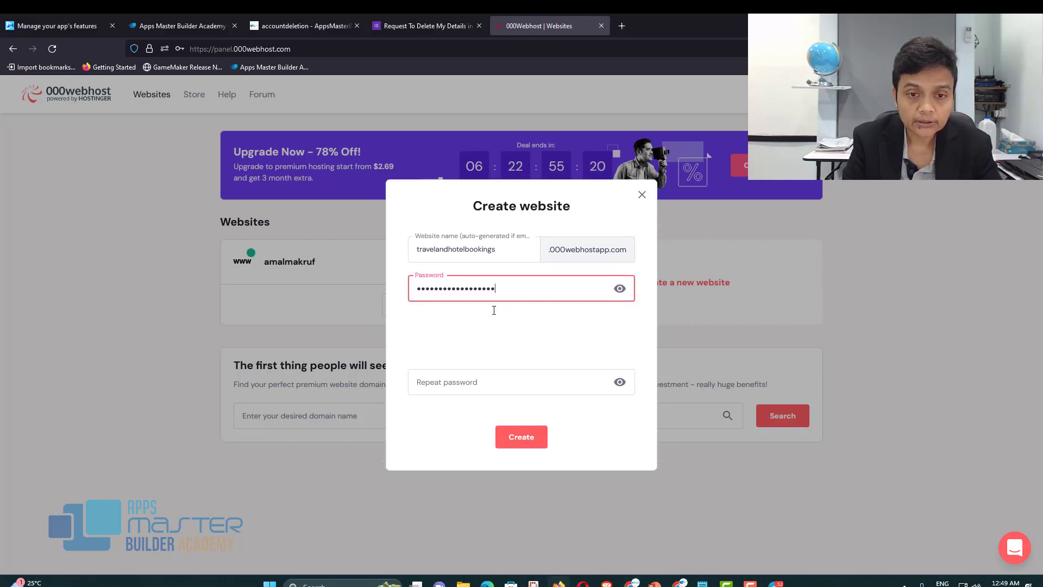
pyautogui.click(490, 384)
pyautogui.hotkey('ctrl', 'v')
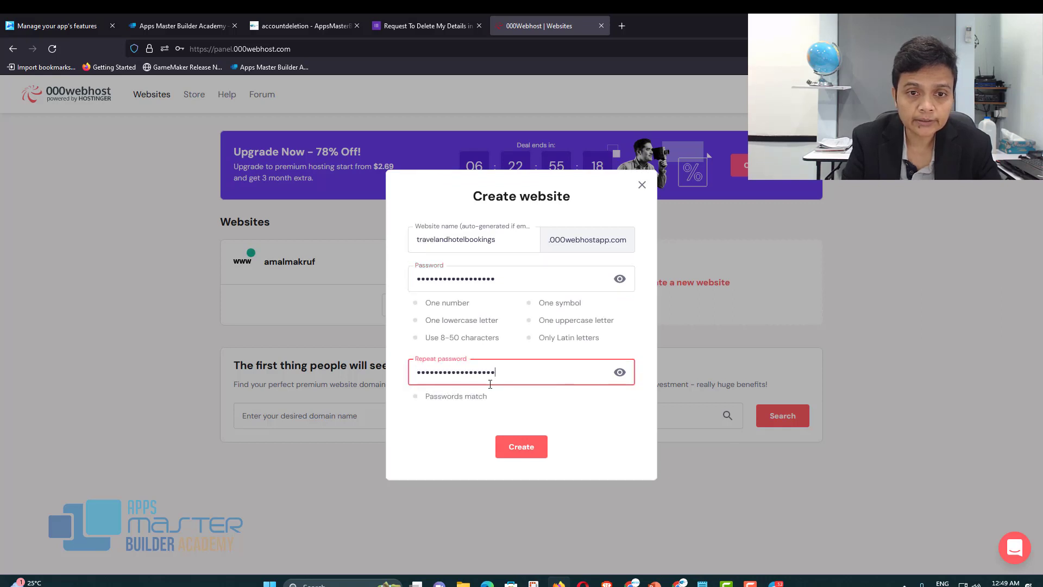
pyautogui.click(527, 448)
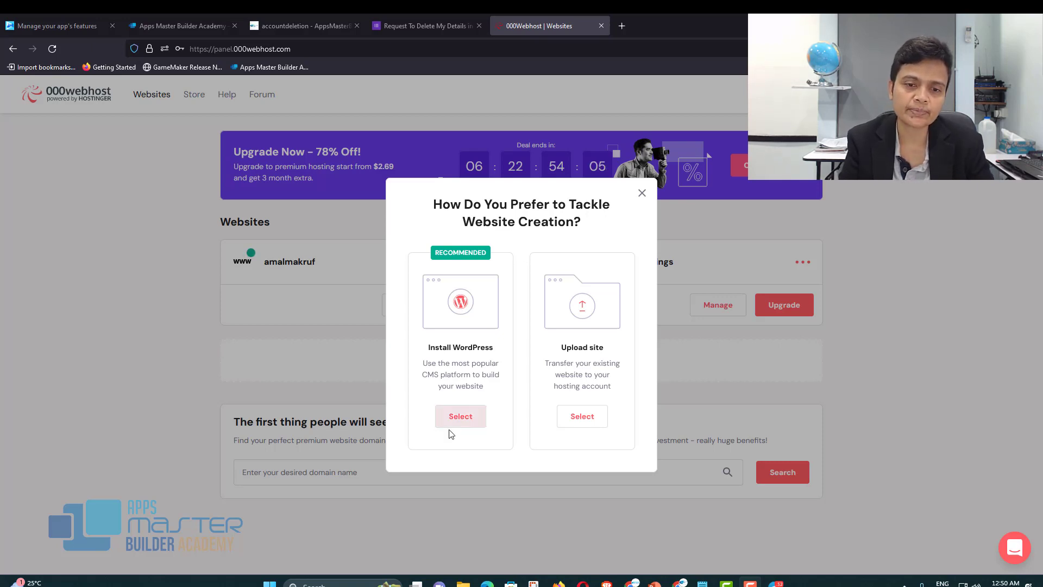
# - Install WordPress on the new website in English, entering the administrator email and the WordPress account password
pyautogui.click(461, 424)
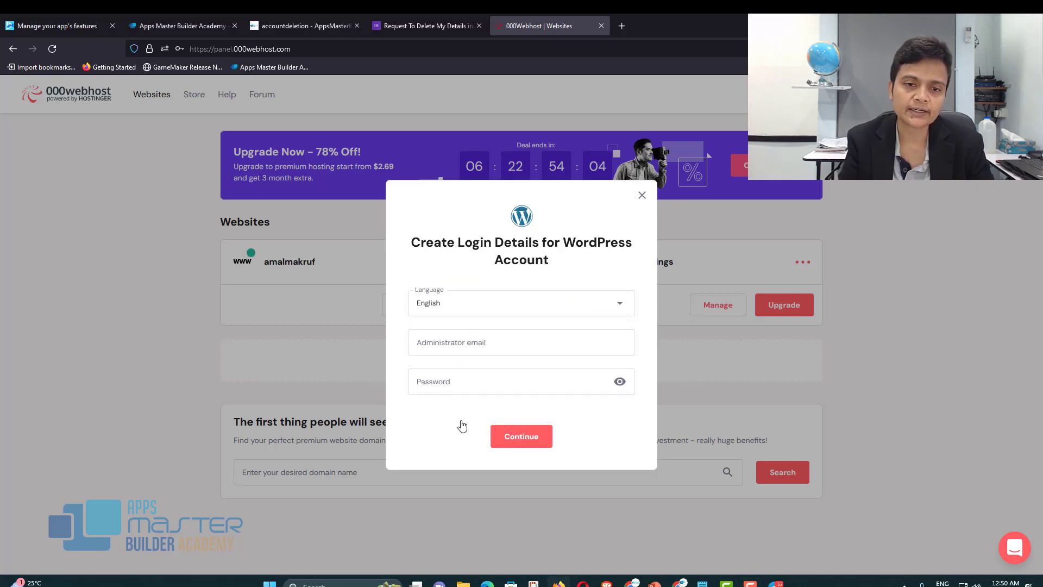
pyautogui.click(481, 343)
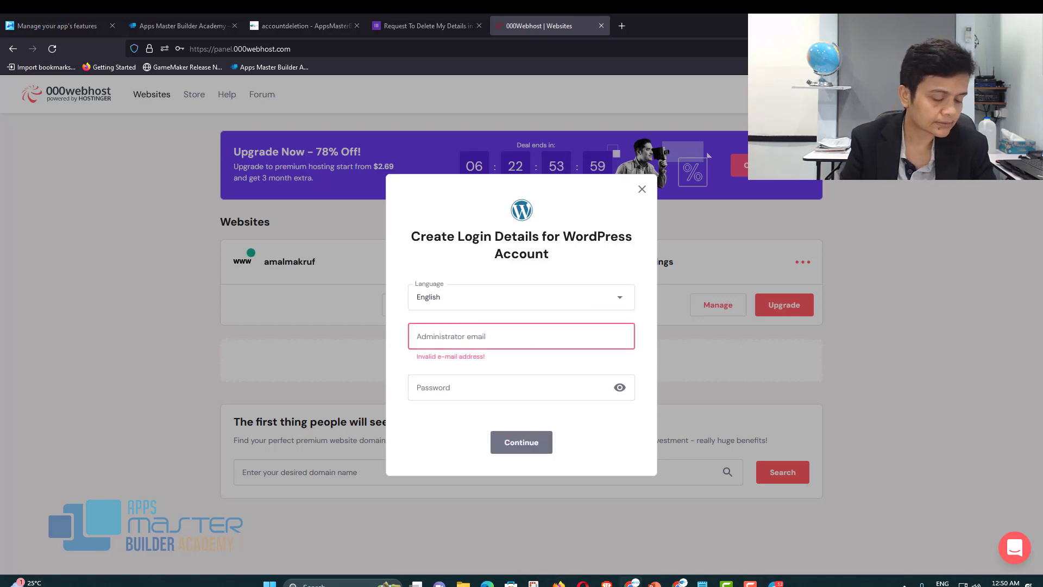
pyautogui.click(452, 336)
pyautogui.hotkey('ctrl', 'v')
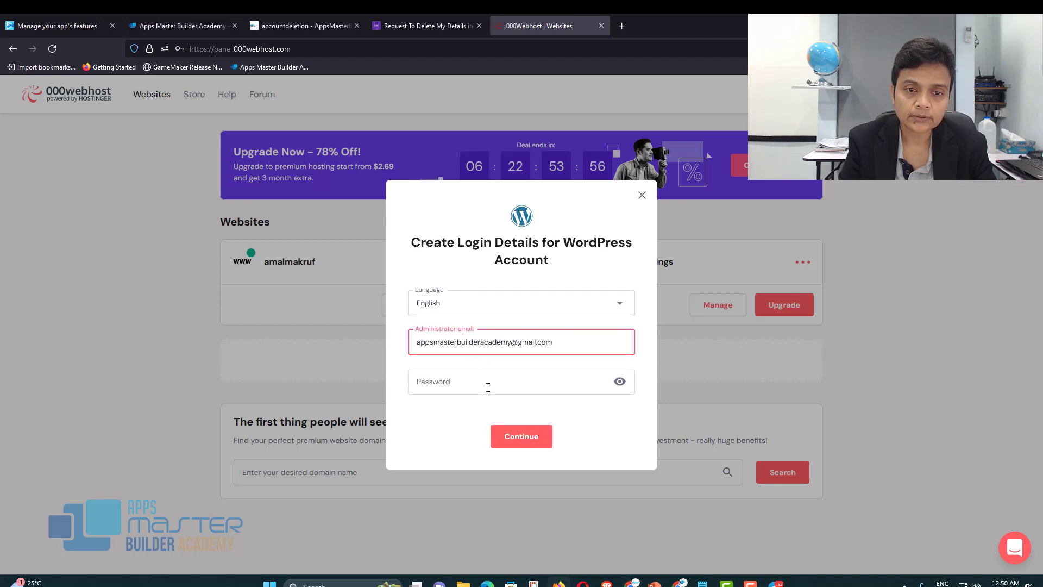
pyautogui.click(488, 387)
pyautogui.hotkey('alt', 'Tab')
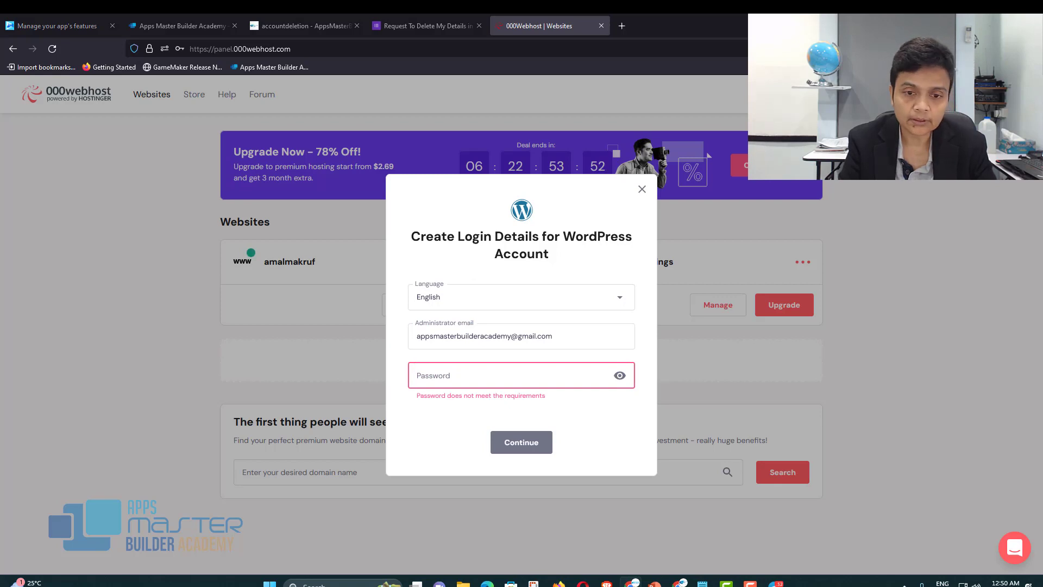
pyautogui.click(443, 379)
pyautogui.hotkey('ctrl', 'v')
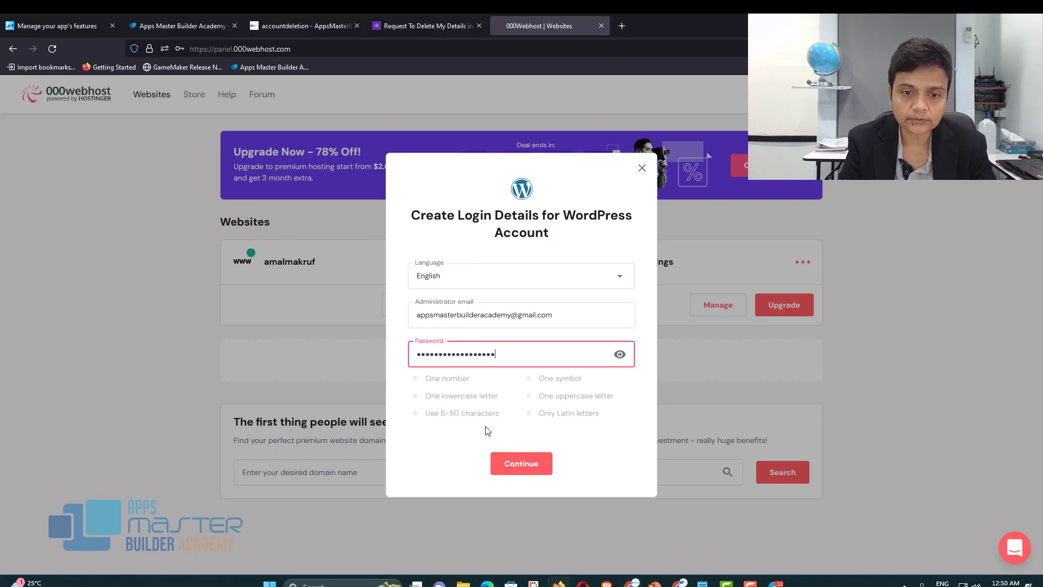
pyautogui.click(514, 465)
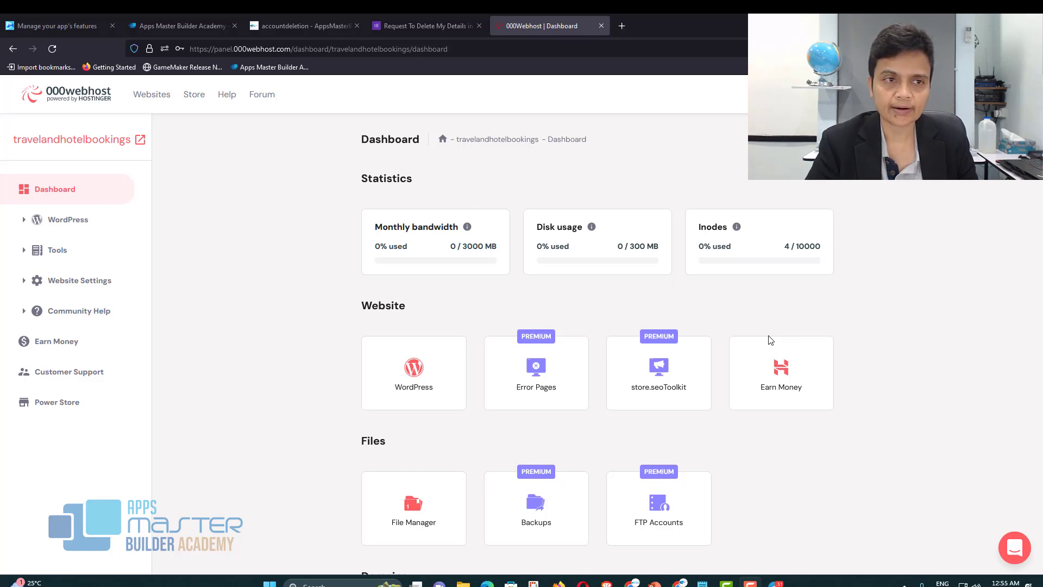
# - Open the live travelandhotelbookings site from its dashboard and copy its web address
pyautogui.click(143, 143)
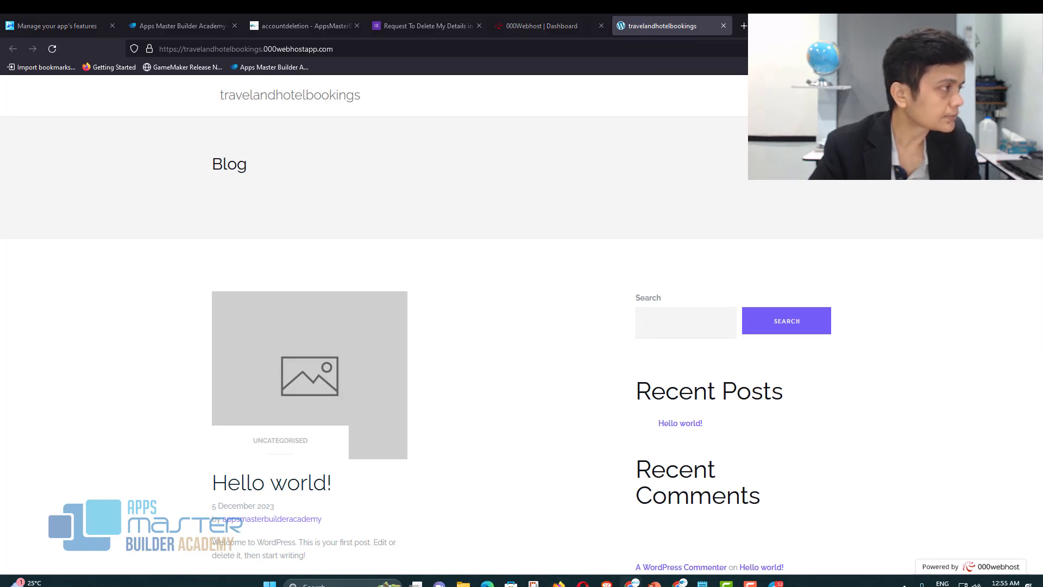
pyautogui.moveTo(351, 50); pyautogui.dragTo(137, 51)
pyautogui.hotkey('ctrl', 'c')
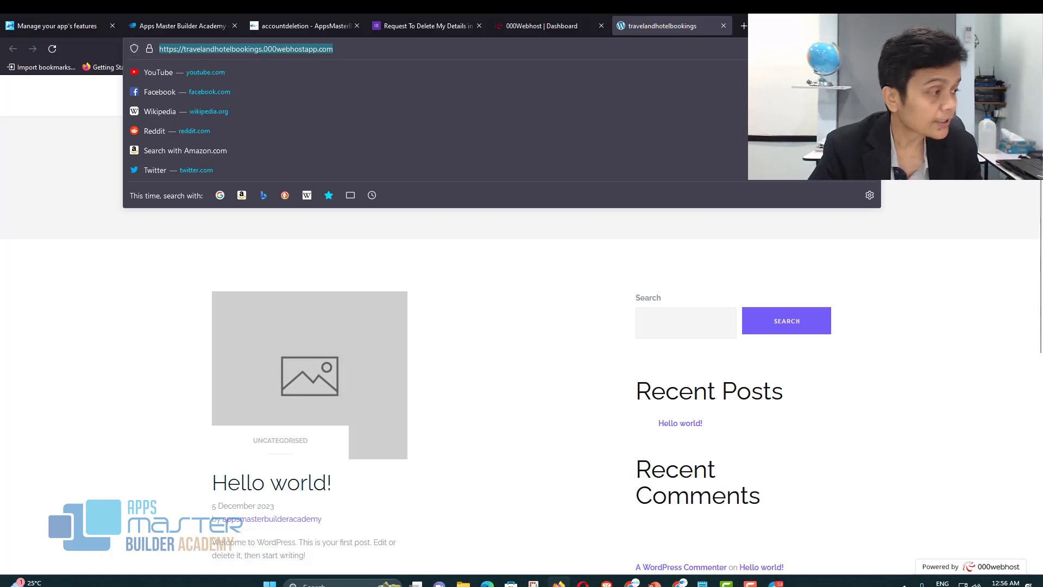
pyautogui.hotkey('alt', 'Tab')
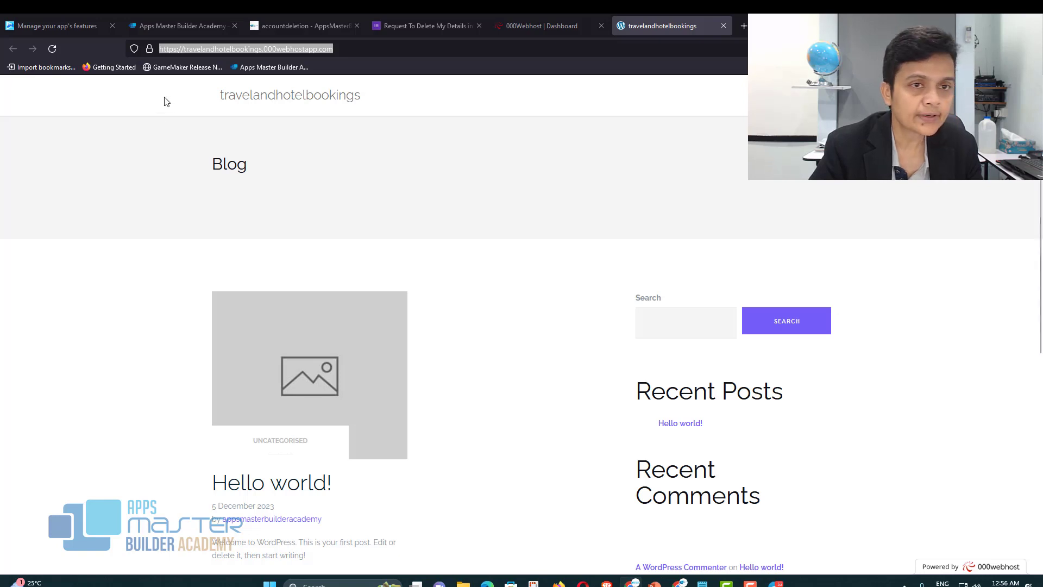
# - Open the site's WordPress admin login page by adding /wp-admin to its address
pyautogui.click(357, 50)
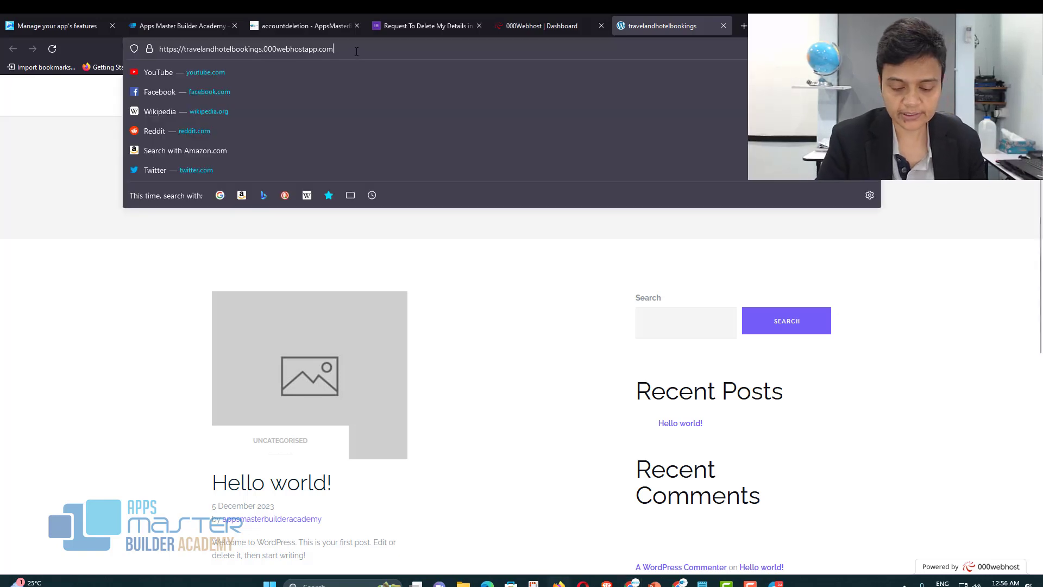
pyautogui.write('/wp-adm')
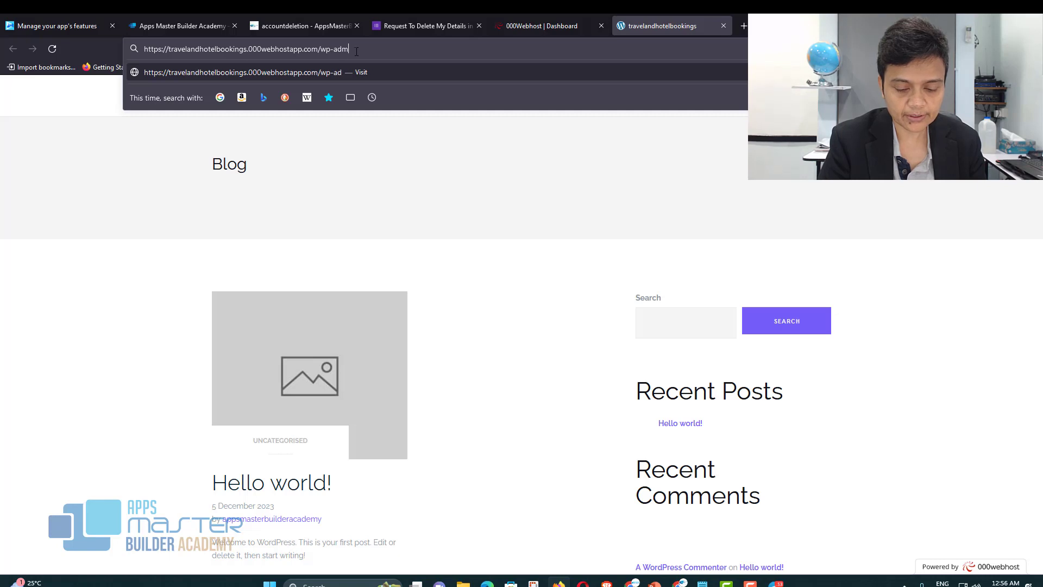
pyautogui.write('in')
pyautogui.press('Return')
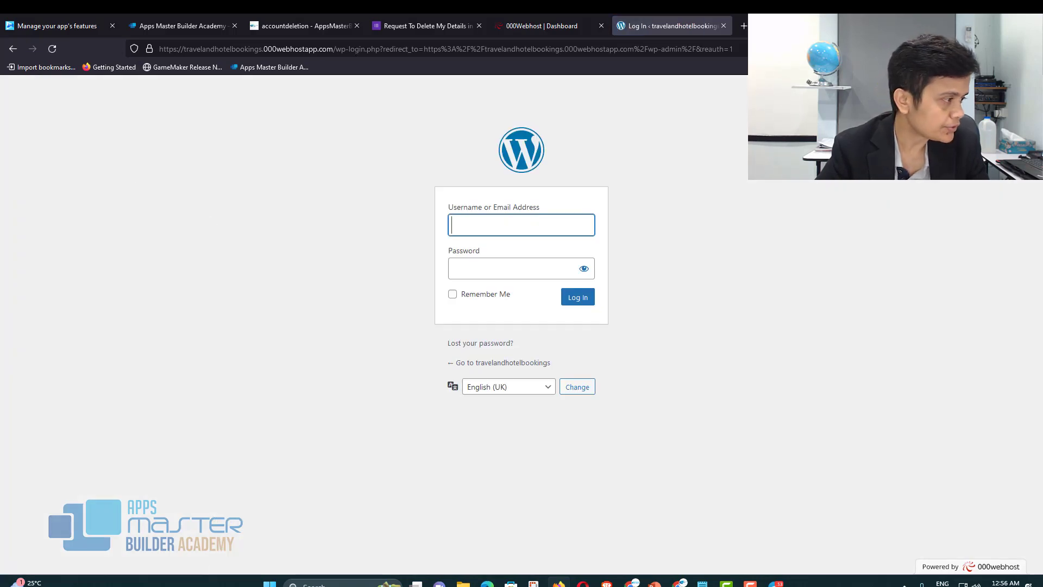
# - Log in to the WordPress admin with the account email address and the account password
pyautogui.hotkey('alt', 'Tab')
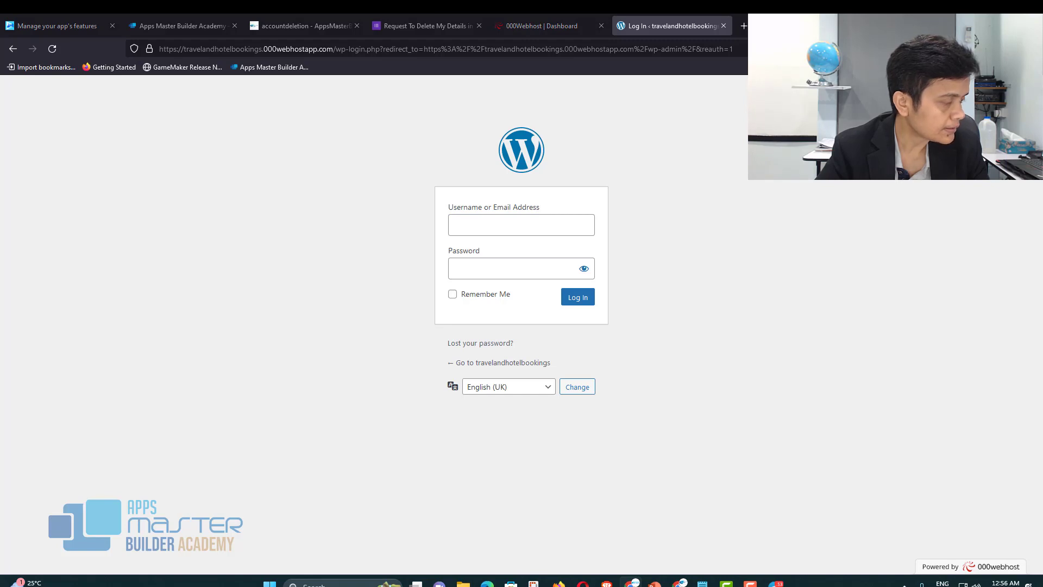
pyautogui.click(528, 224)
pyautogui.hotkey('ctrl', 'v')
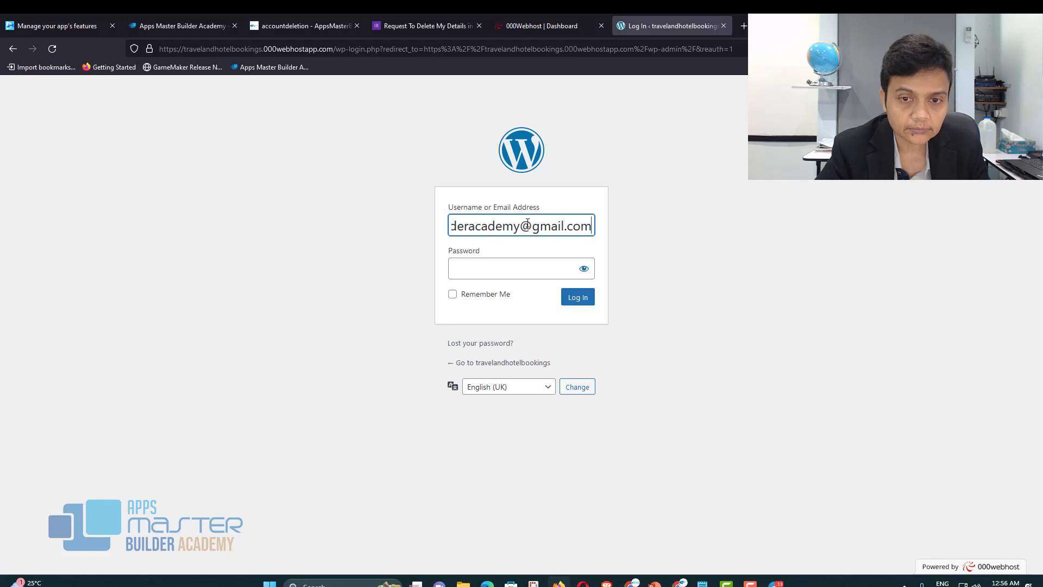
pyautogui.click(498, 265)
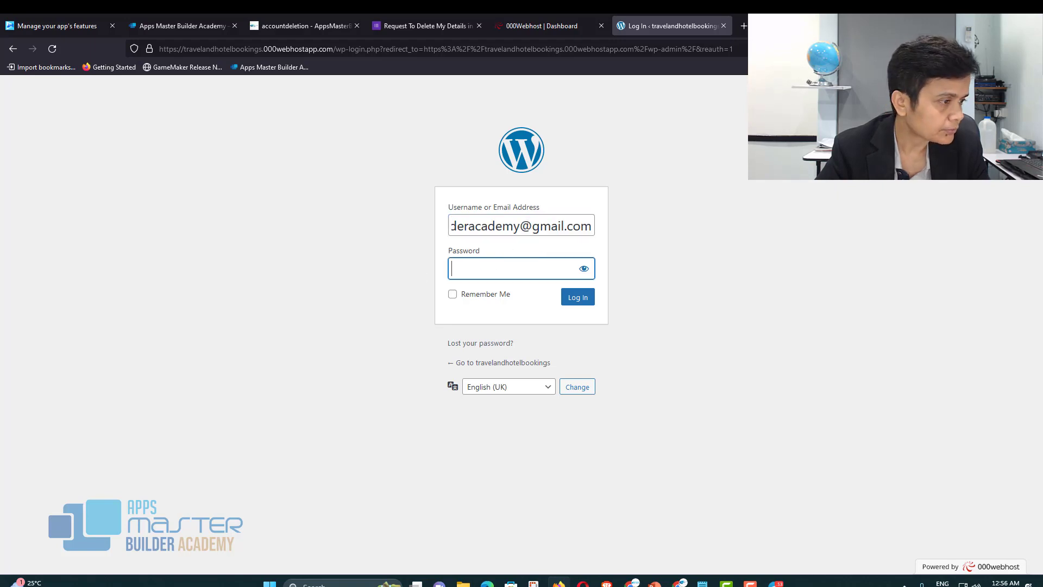
pyautogui.hotkey('alt', 'Tab')
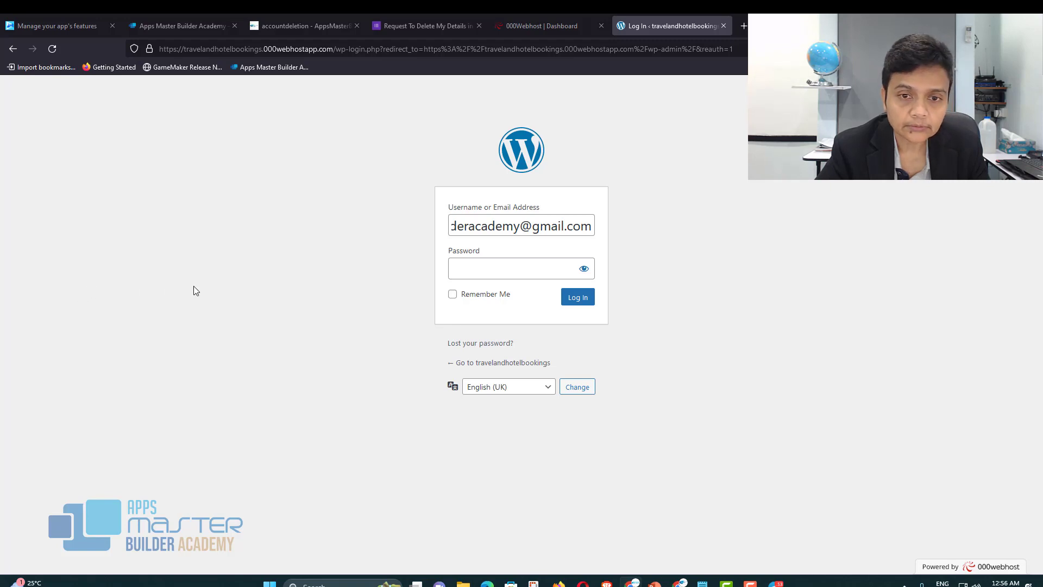
pyautogui.click(522, 268)
pyautogui.hotkey('ctrl', 'v')
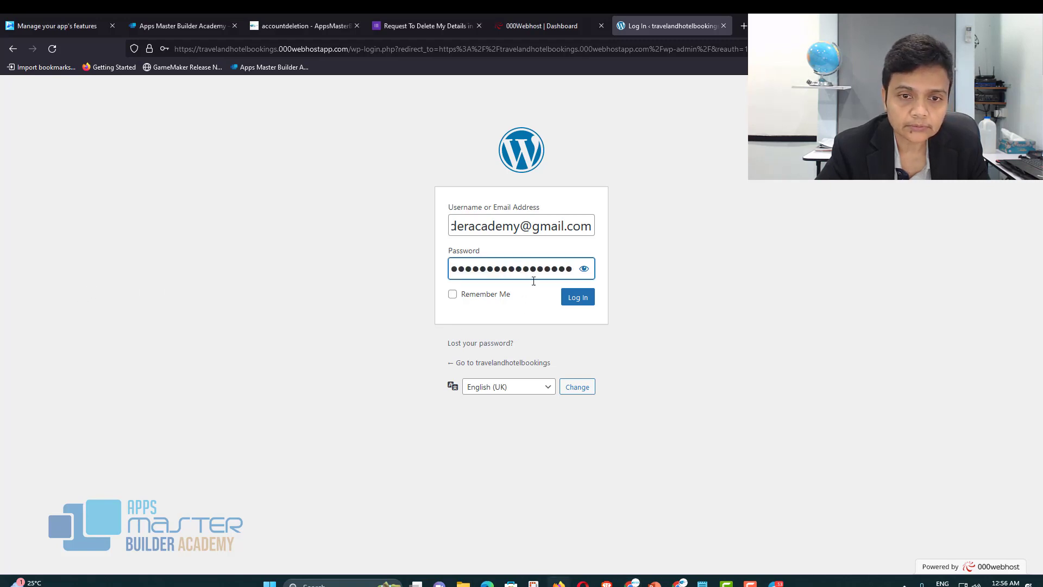
pyautogui.click(577, 301)
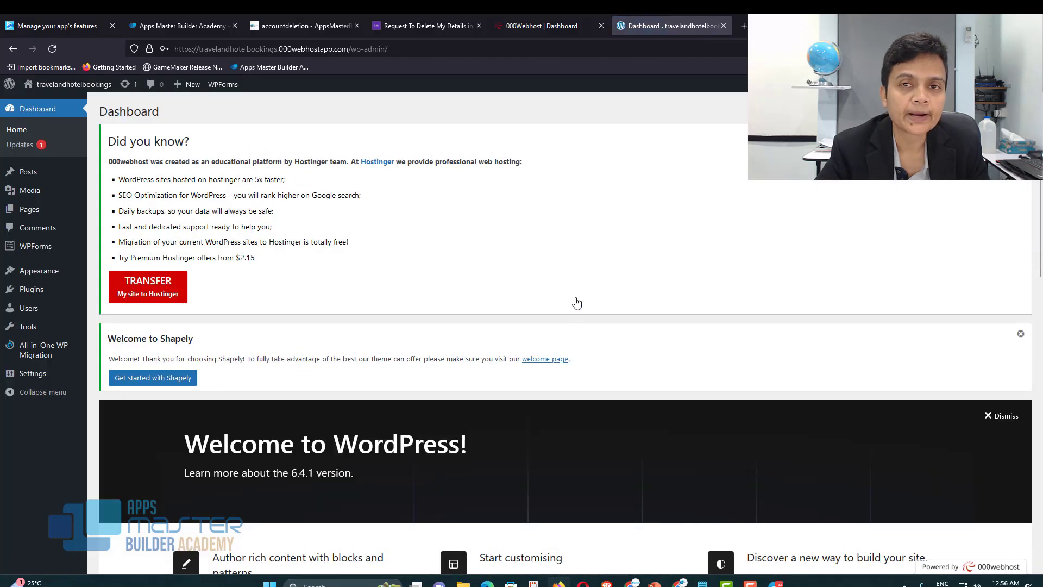
# - Open the travelandhotelbookings.000webhostapp.com home page in a new tab and look over its default content
pyautogui.click(744, 26)
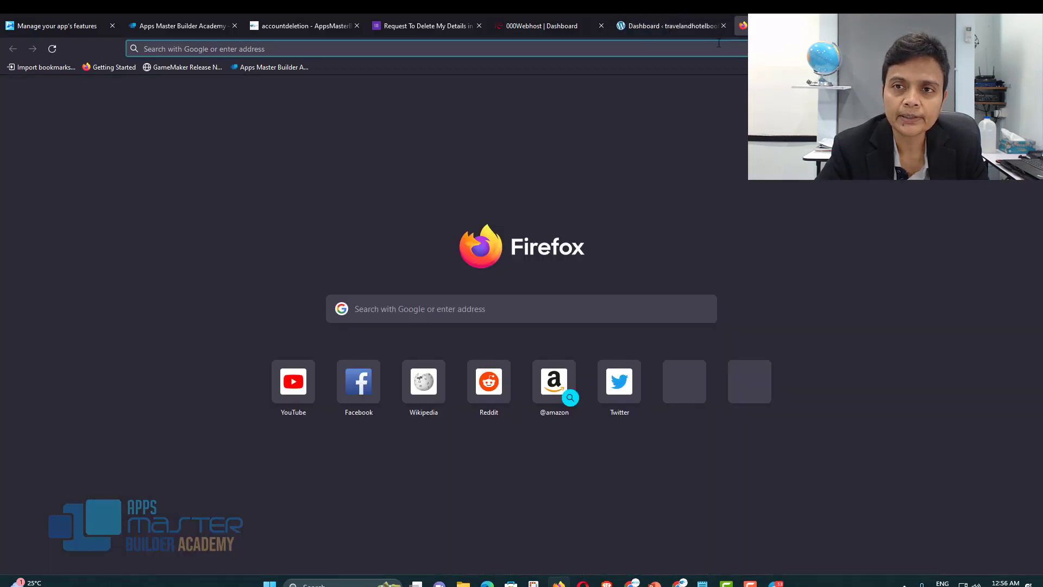
pyautogui.click(719, 43)
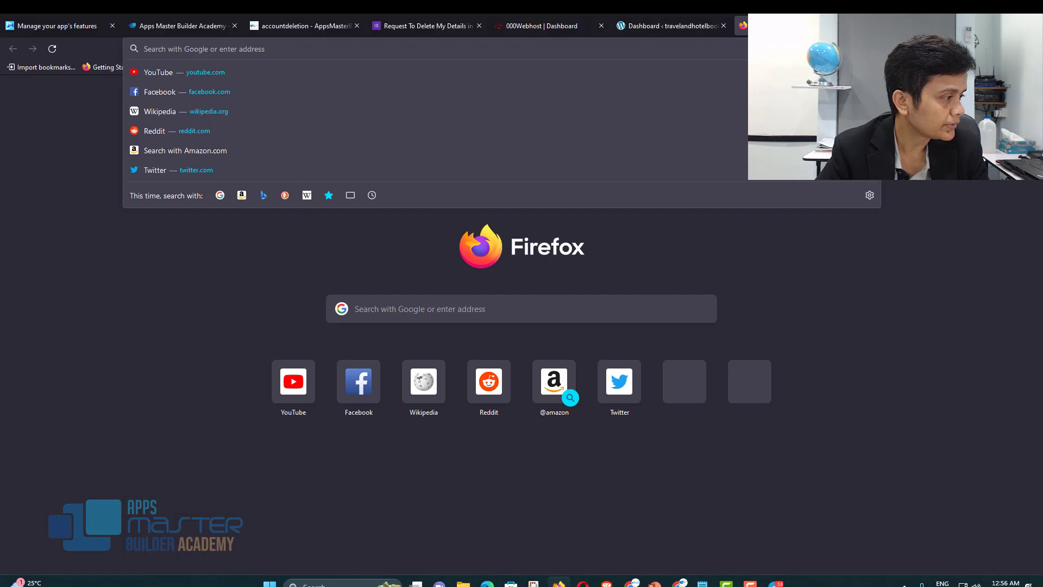
pyautogui.hotkey('alt', 'Tab')
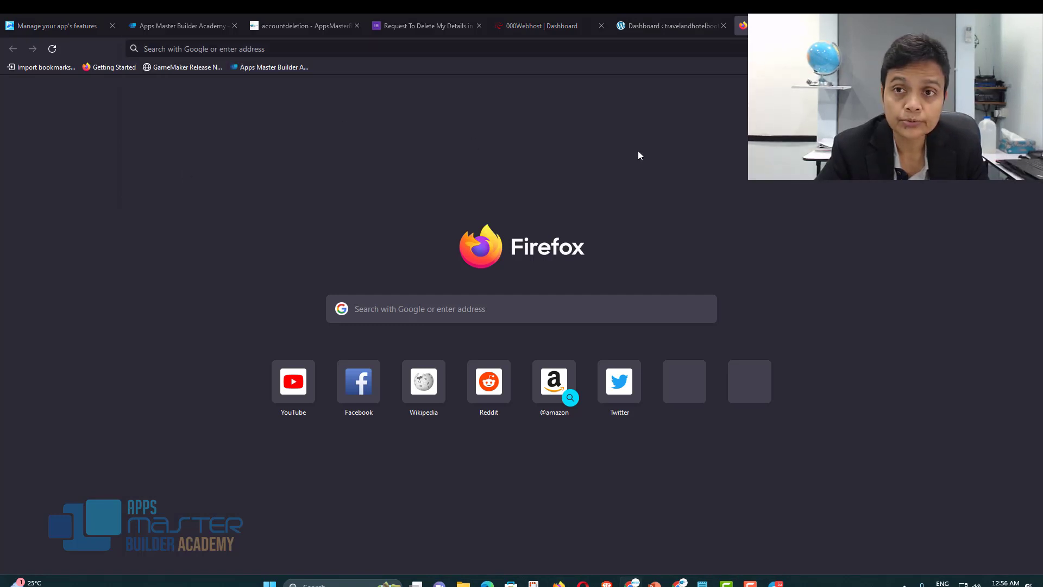
pyautogui.click(613, 48)
pyautogui.hotkey('ctrl', 'v')
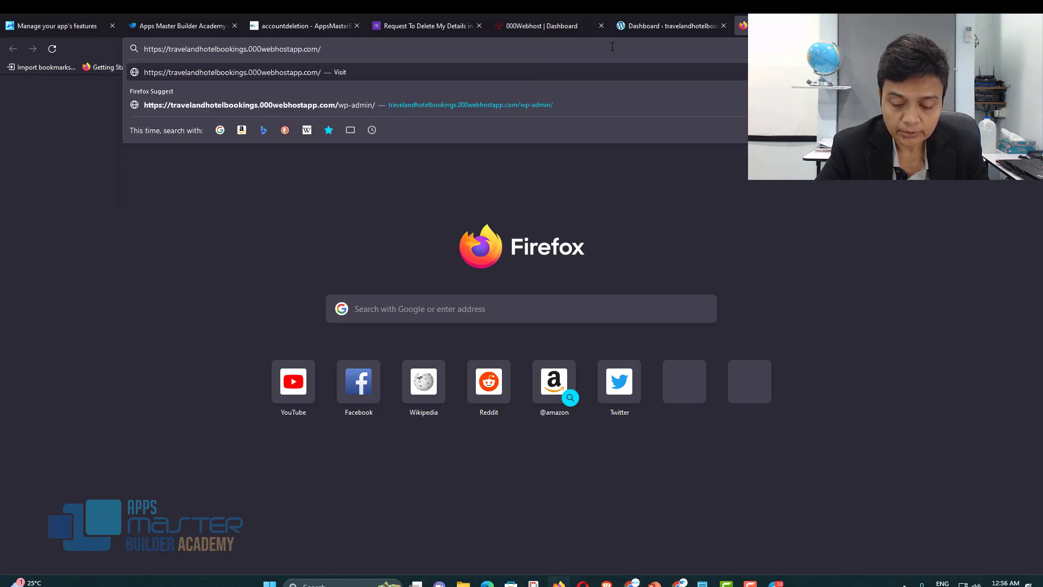
pyautogui.press('Return')
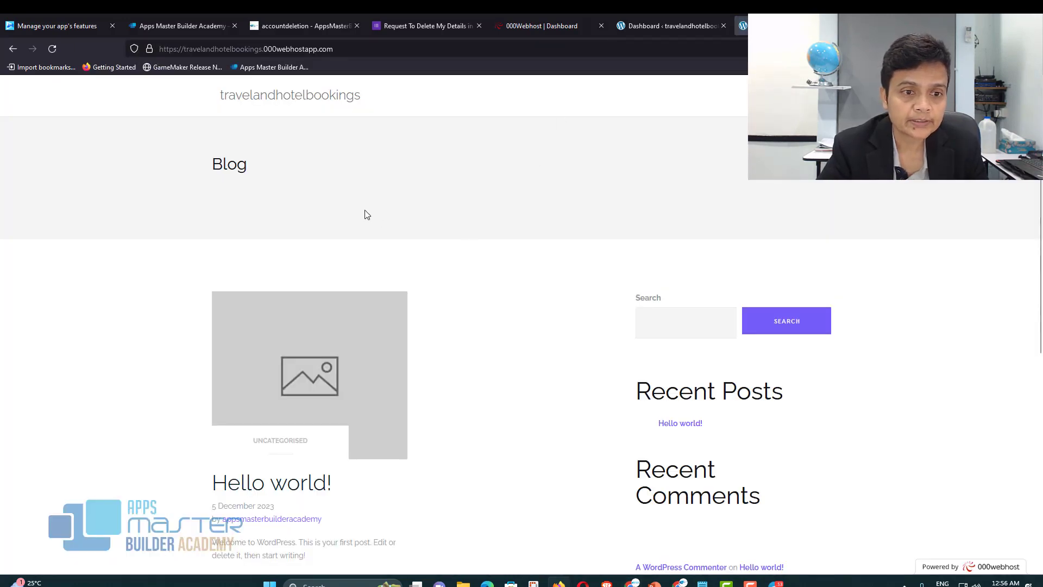
pyautogui.scroll(-5, 501, 389)
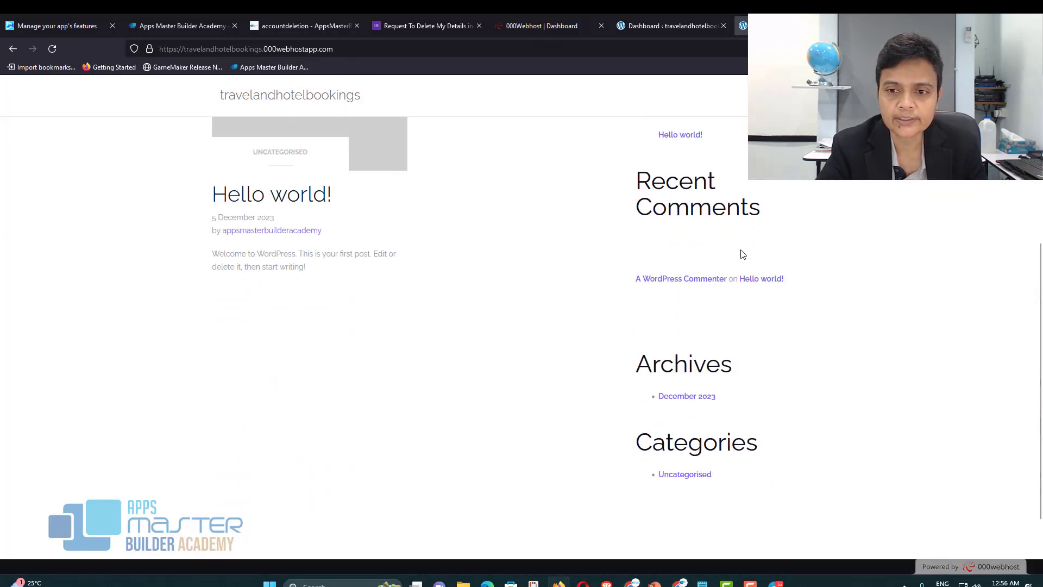
pyautogui.scroll(4, 742, 255)
# - Review the deletion instructions on the appsmasterbuilder.com accountdeletion page up to its beginning
pyautogui.click(673, 27)
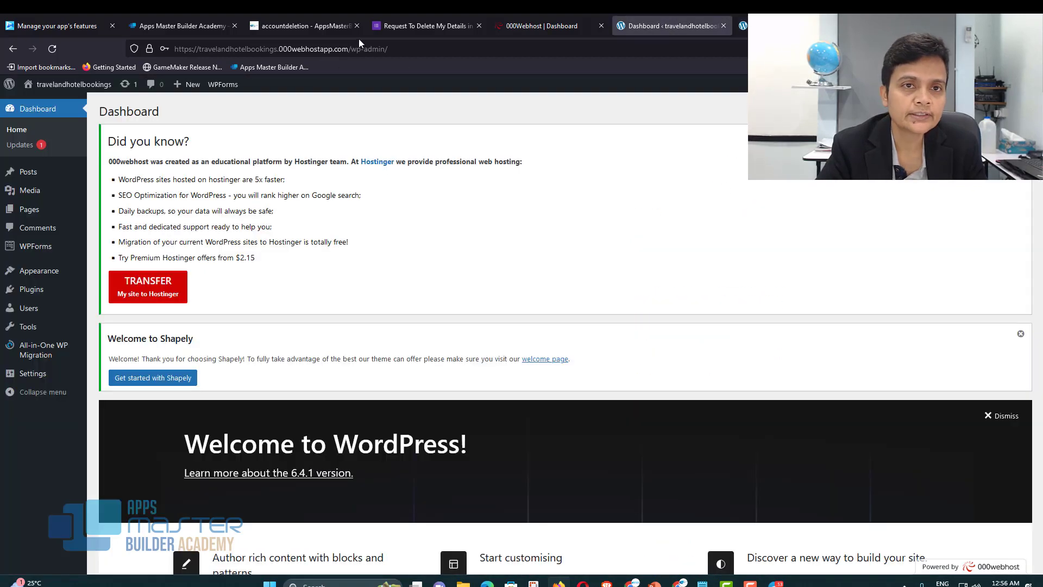
pyautogui.click(321, 25)
pyautogui.scroll(10, 573, 276)
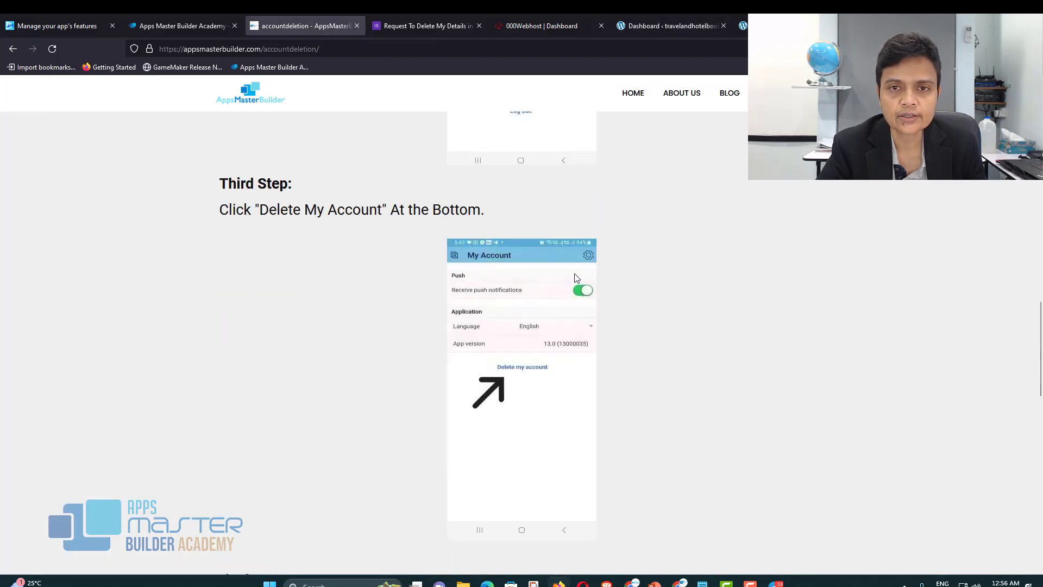
pyautogui.scroll(8, 578, 278)
# - Open the Sample Page from the site's list of pages for editing and dismiss the block editor welcome guide
pyautogui.click(676, 28)
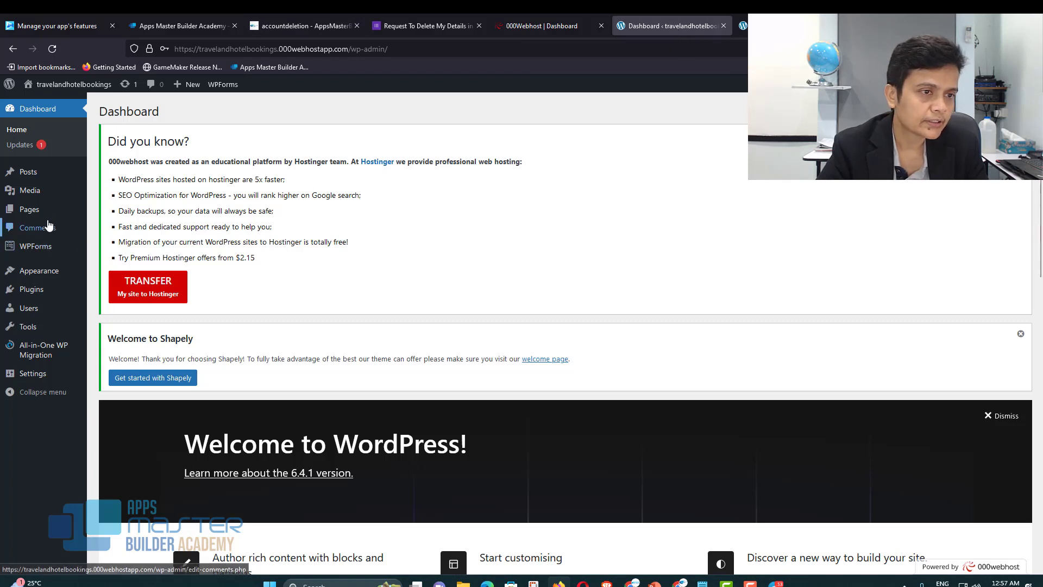
pyautogui.moveTo(39, 211)
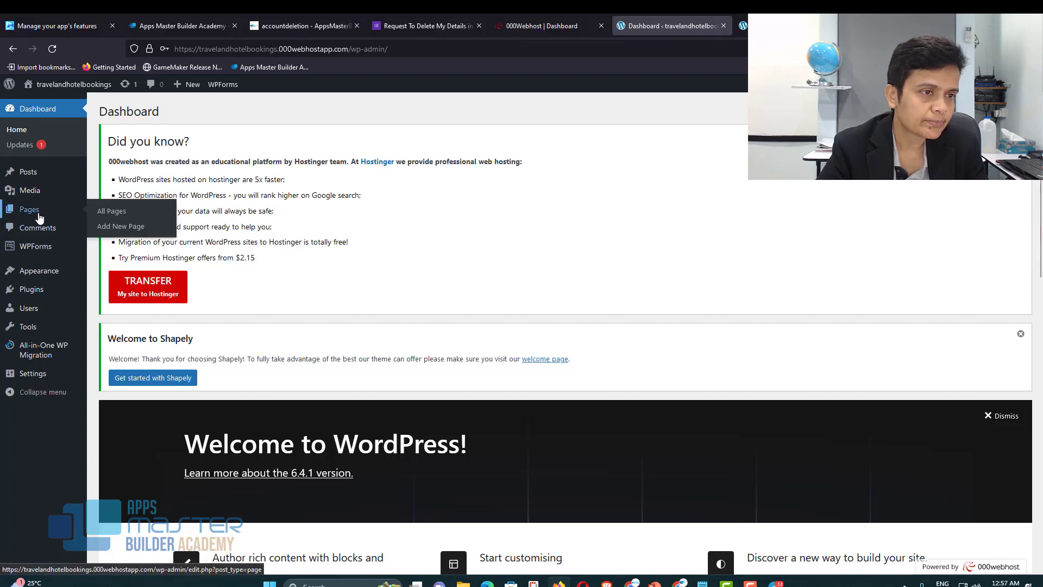
pyautogui.click(114, 215)
pyautogui.scroll(-1, 241, 267)
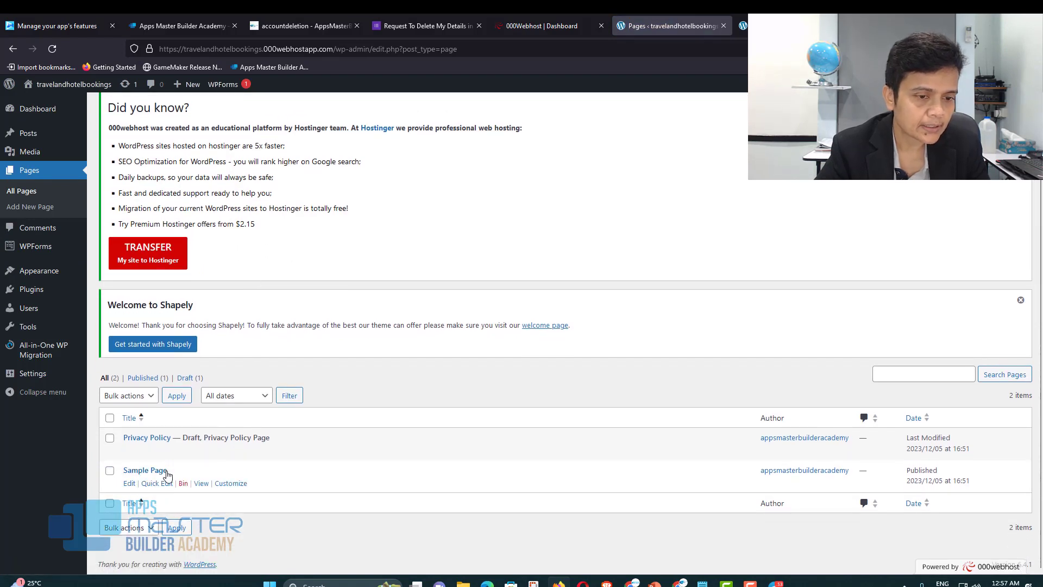
pyautogui.click(129, 484)
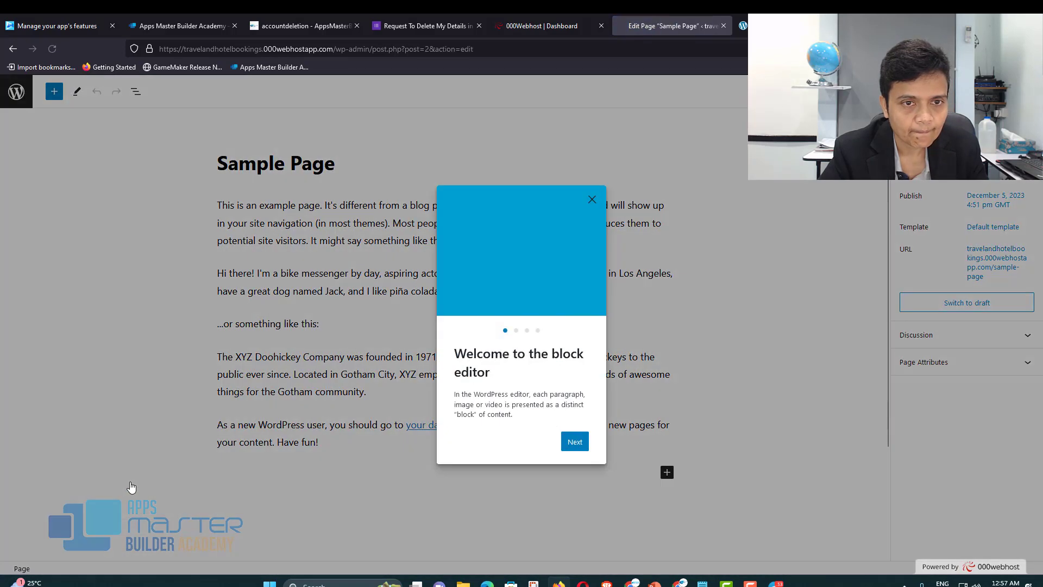
pyautogui.click(592, 200)
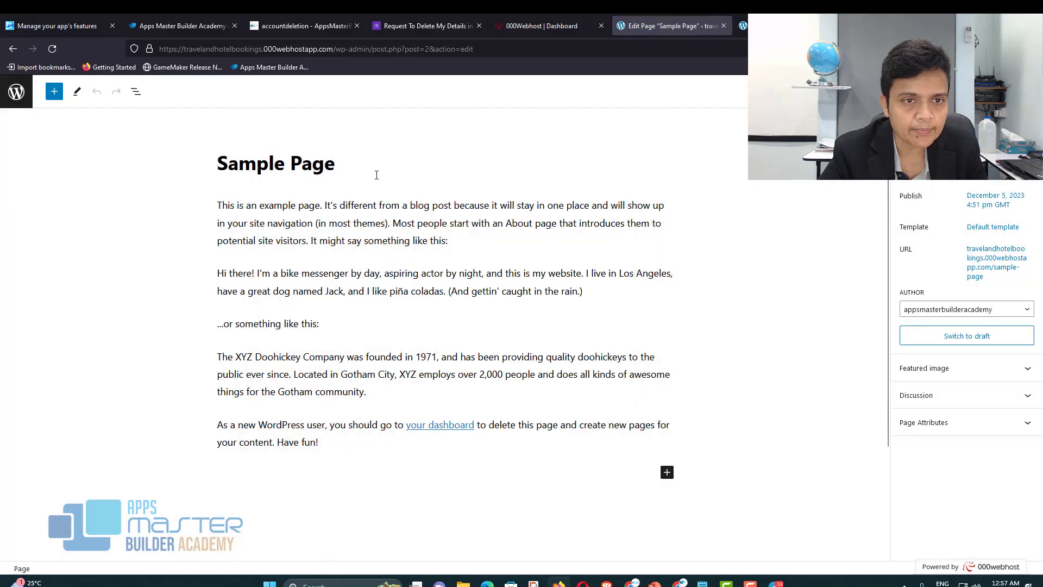
# - Change the title of the sample page to "Account Deletion"
pyautogui.click(355, 166)
pyautogui.moveTo(331, 167); pyautogui.dragTo(212, 170)
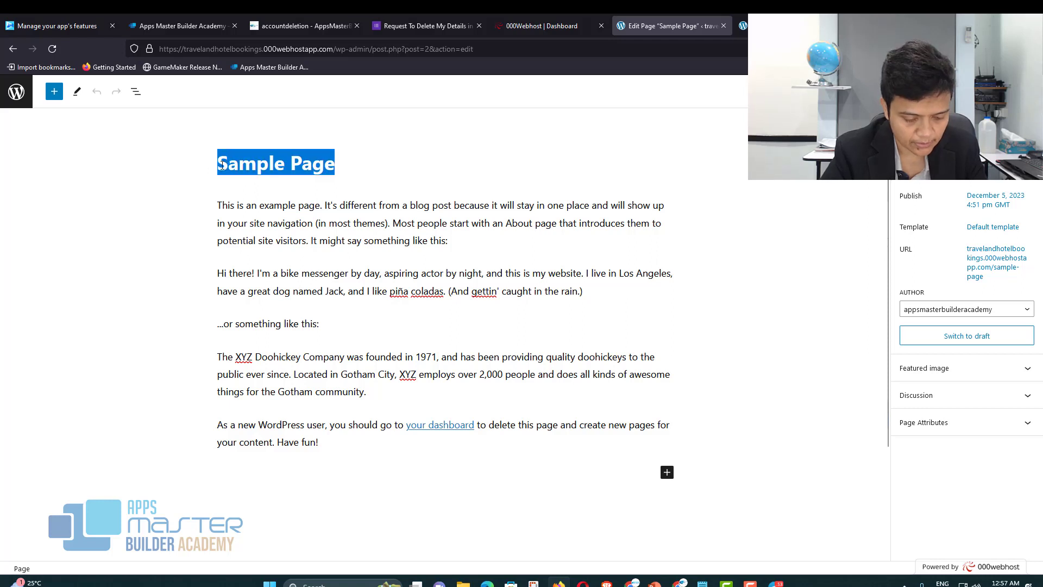
pyautogui.write('Acco')
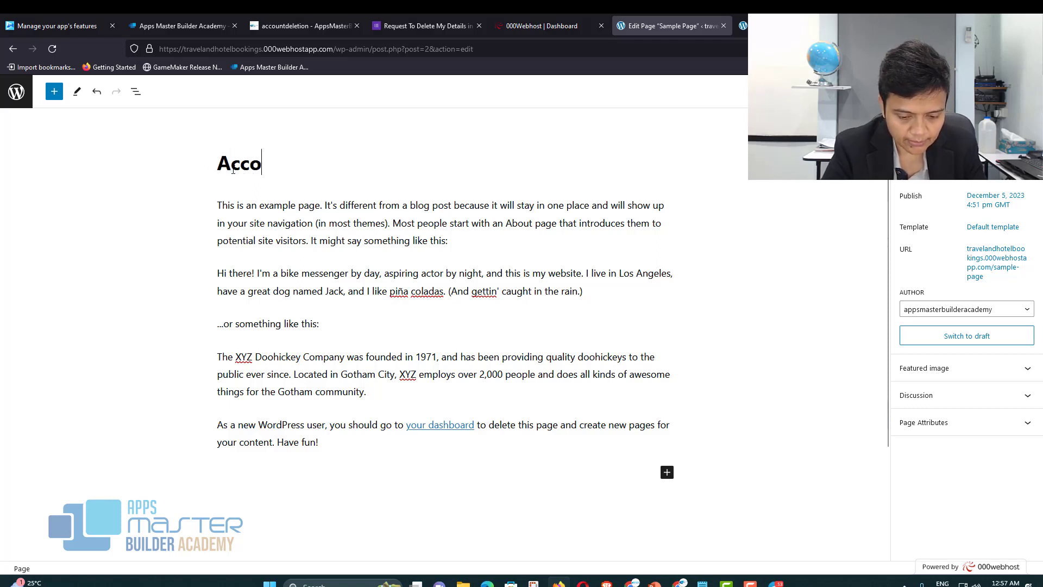
pyautogui.write('unt Deletion')
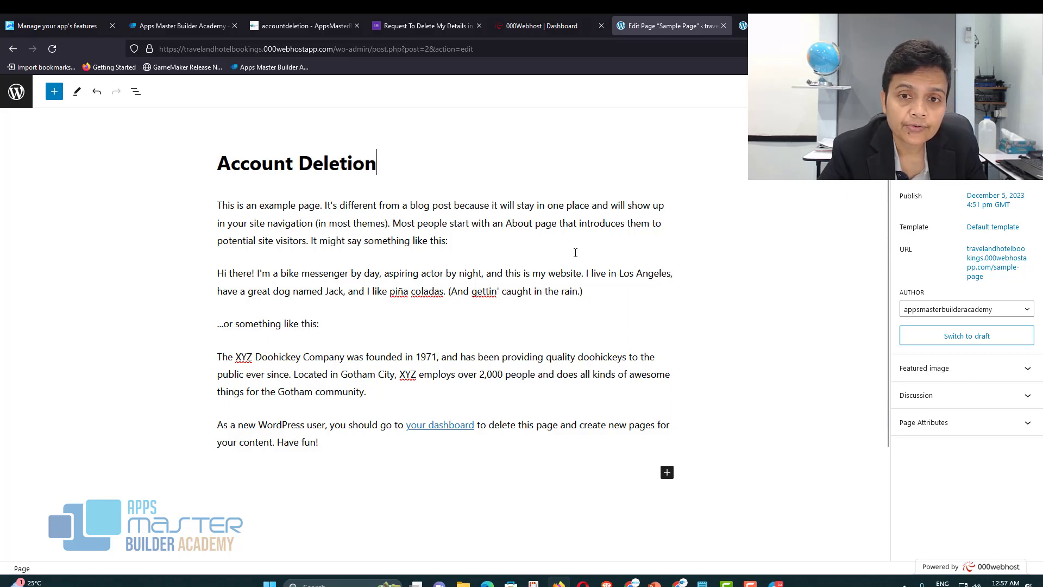
# - Delete the closing paragraph for new WordPress users and the quote block about the XYZ Doohickey Company
pyautogui.click(596, 424)
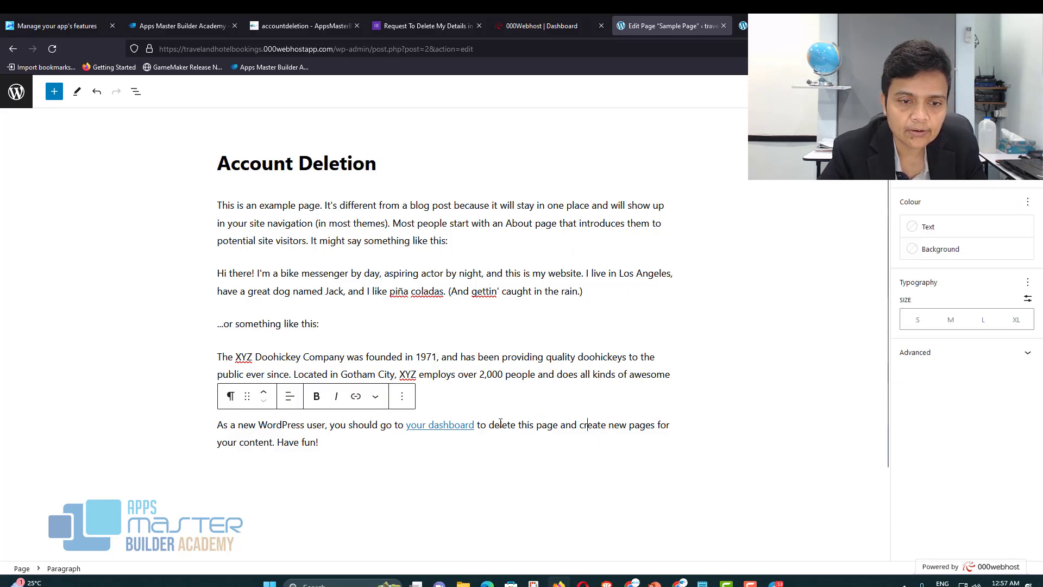
pyautogui.click(402, 396)
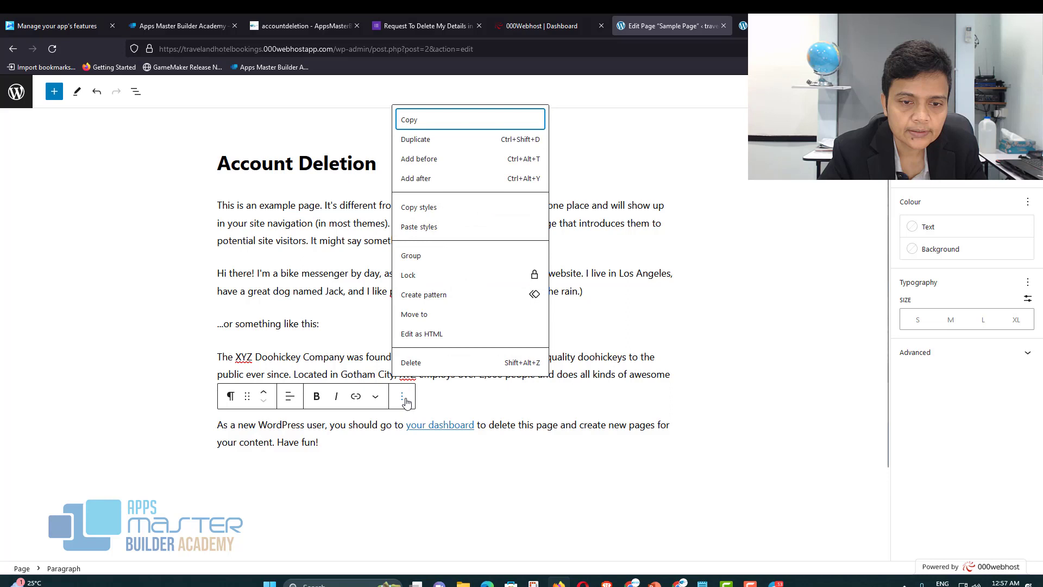
pyautogui.click(425, 364)
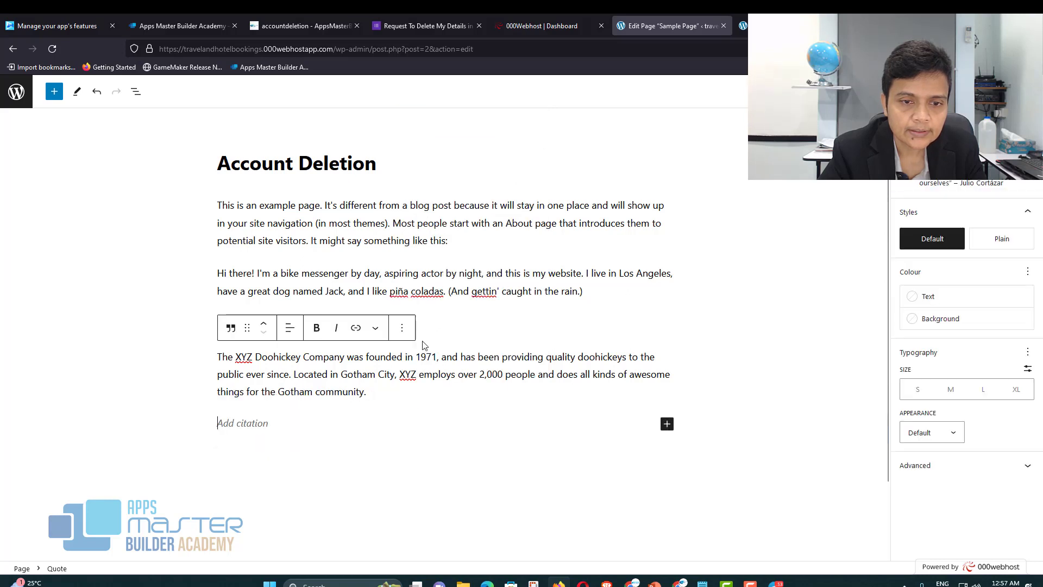
pyautogui.click(402, 328)
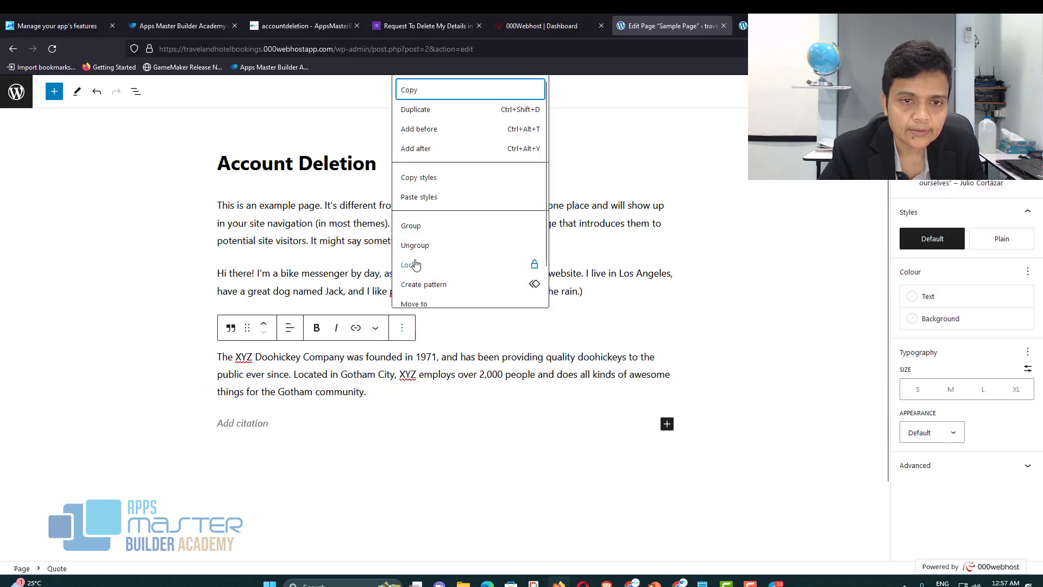
pyautogui.scroll(-1, 415, 266)
pyautogui.click(415, 296)
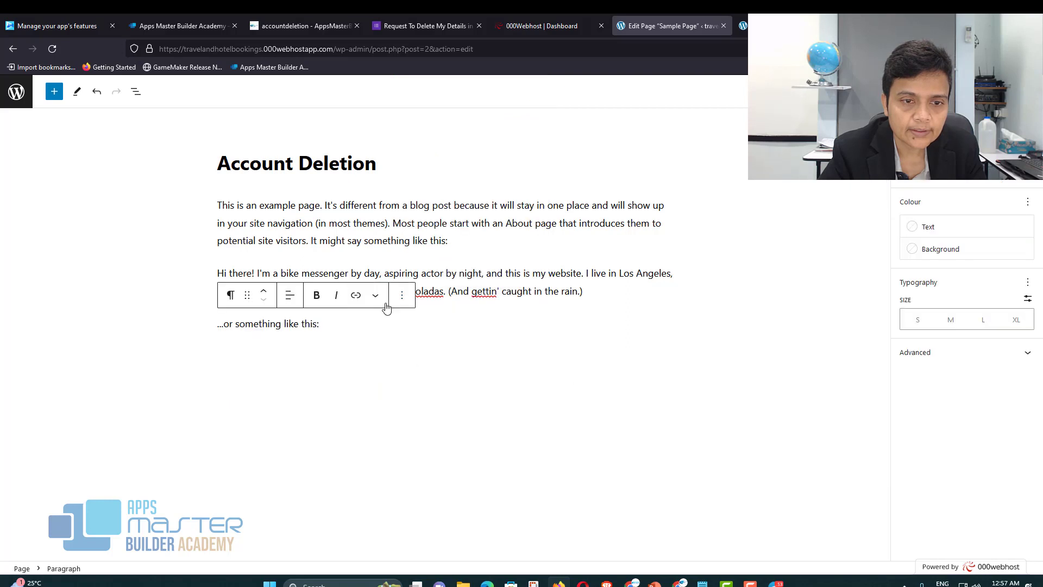
# - Delete the remaining sample paragraphs and the bike messenger quote, and add an empty paragraph block below the title
pyautogui.click(402, 295)
pyautogui.scroll(-1, 430, 562)
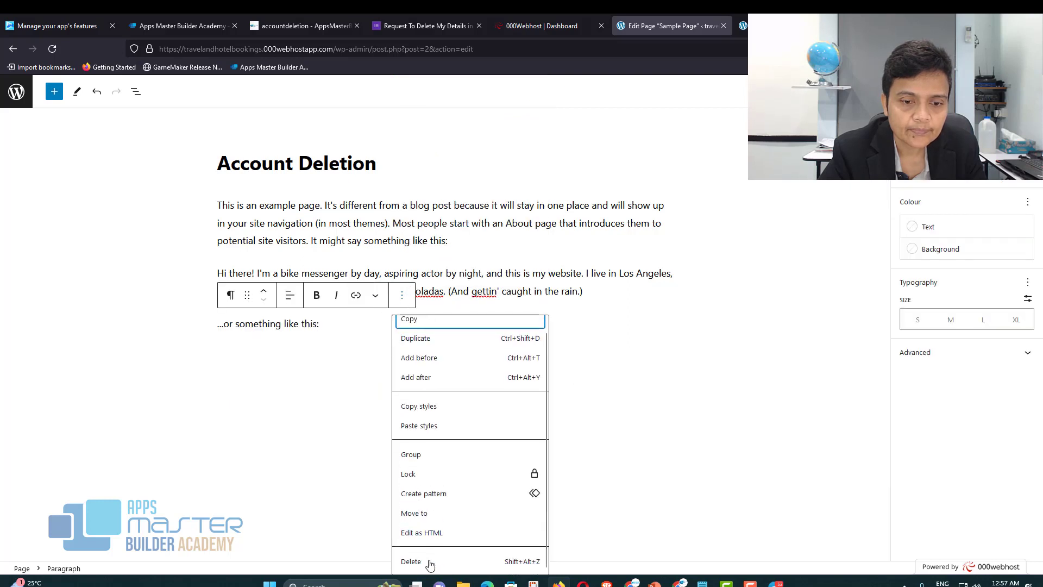
pyautogui.click(430, 563)
pyautogui.click(402, 245)
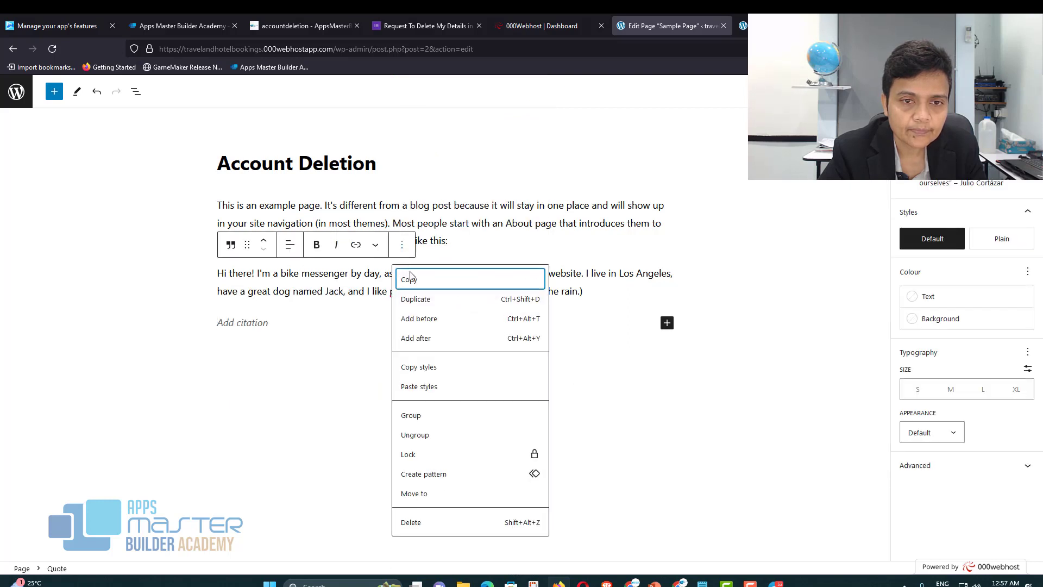
pyautogui.click(418, 523)
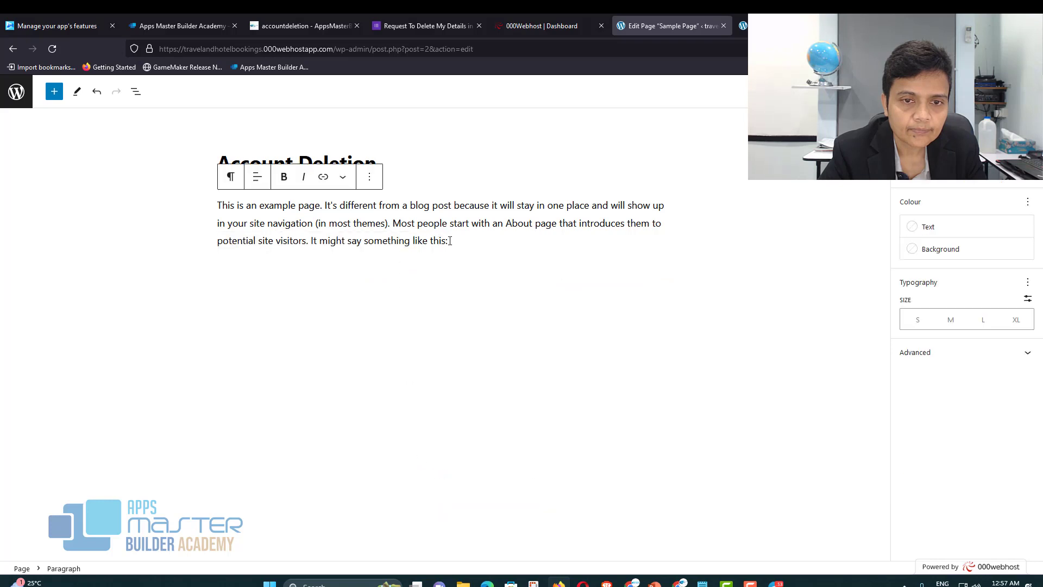
pyautogui.click(376, 179)
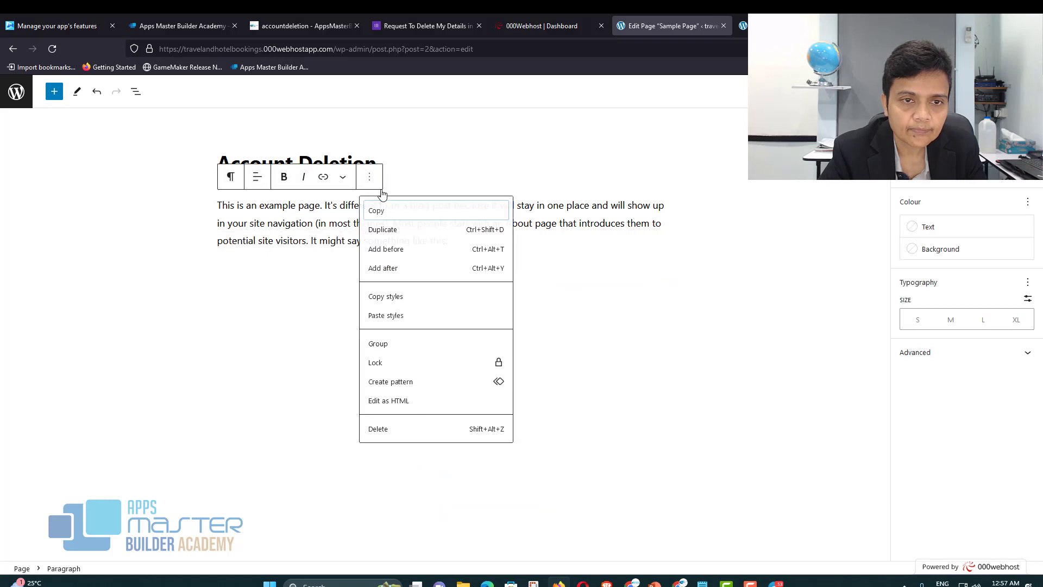
pyautogui.click(400, 435)
pyautogui.click(667, 204)
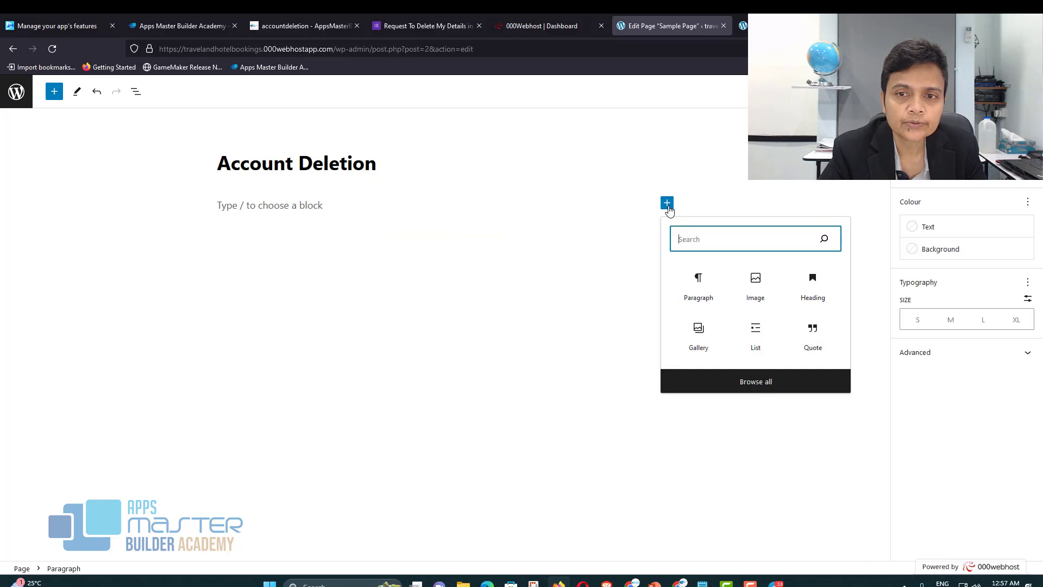
pyautogui.click(702, 289)
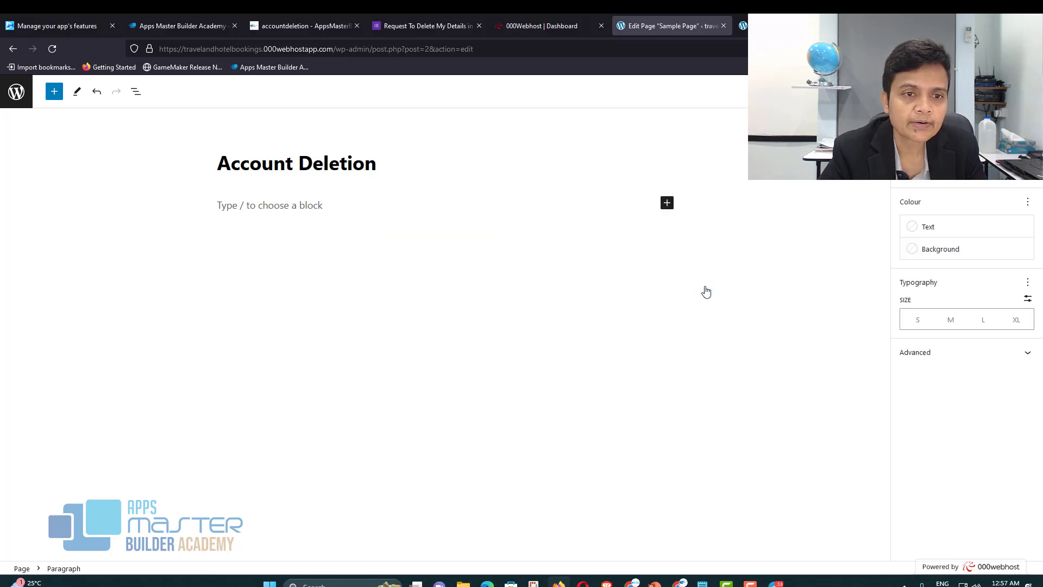
# - Copy the "First Step:" heading from the existing accountdeletion page into the empty paragraph below the Account Deletion title
pyautogui.click(435, 28)
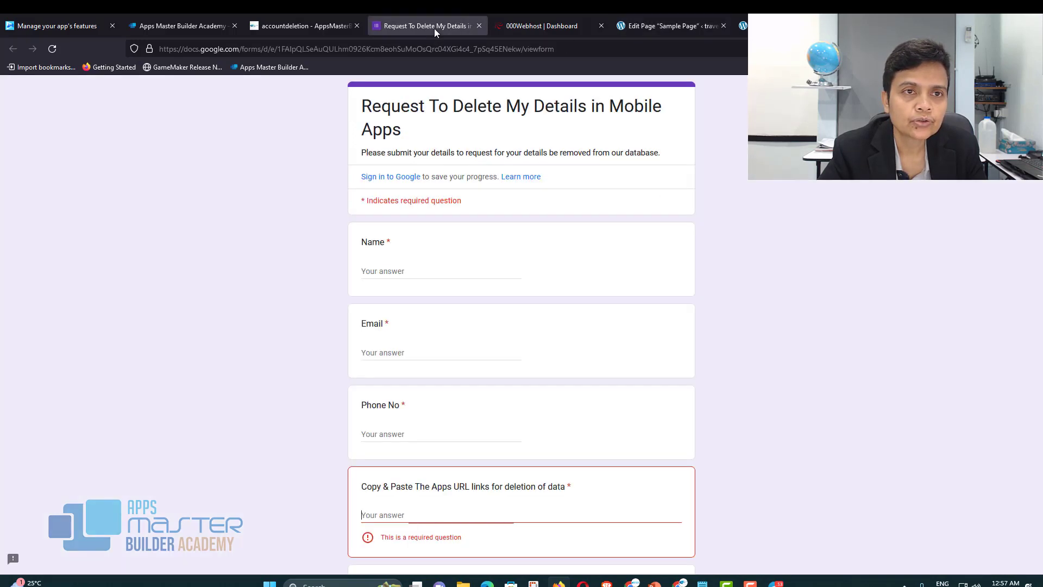
pyautogui.click(304, 25)
pyautogui.scroll(10, 335, 213)
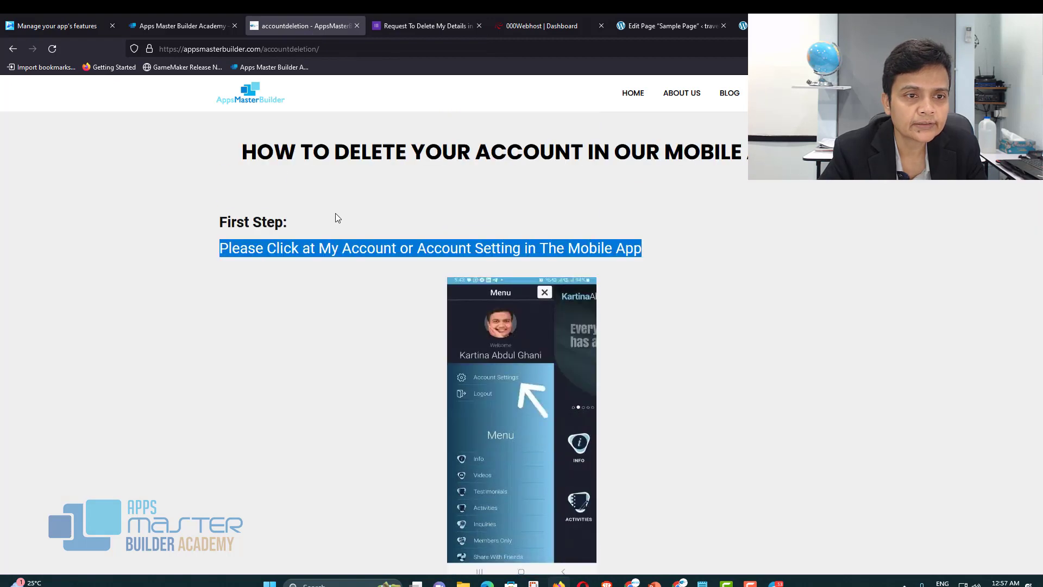
pyautogui.moveTo(294, 221); pyautogui.dragTo(212, 223)
pyautogui.hotkey('ctrl', 'c')
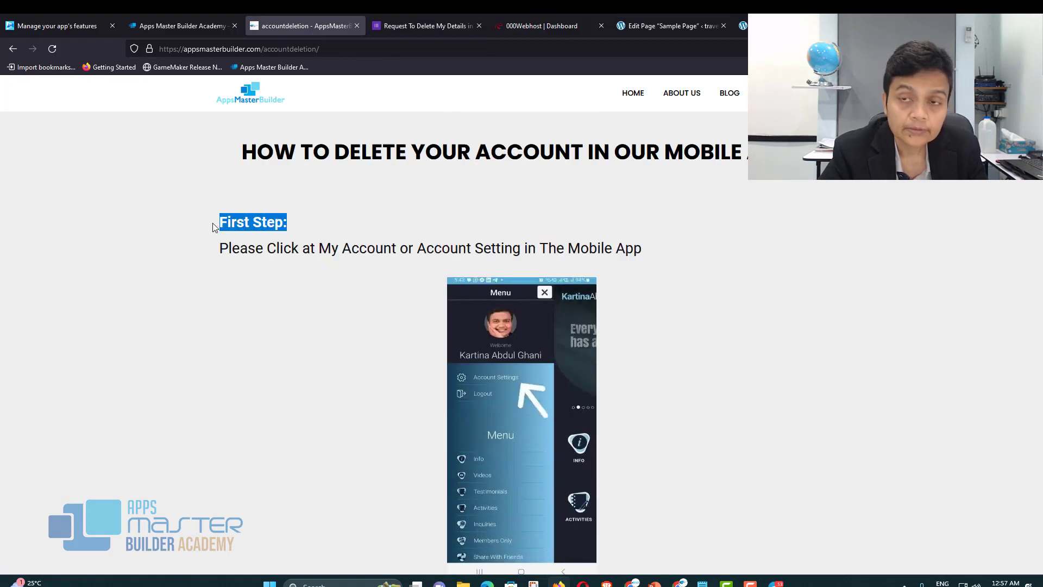
pyautogui.click(645, 26)
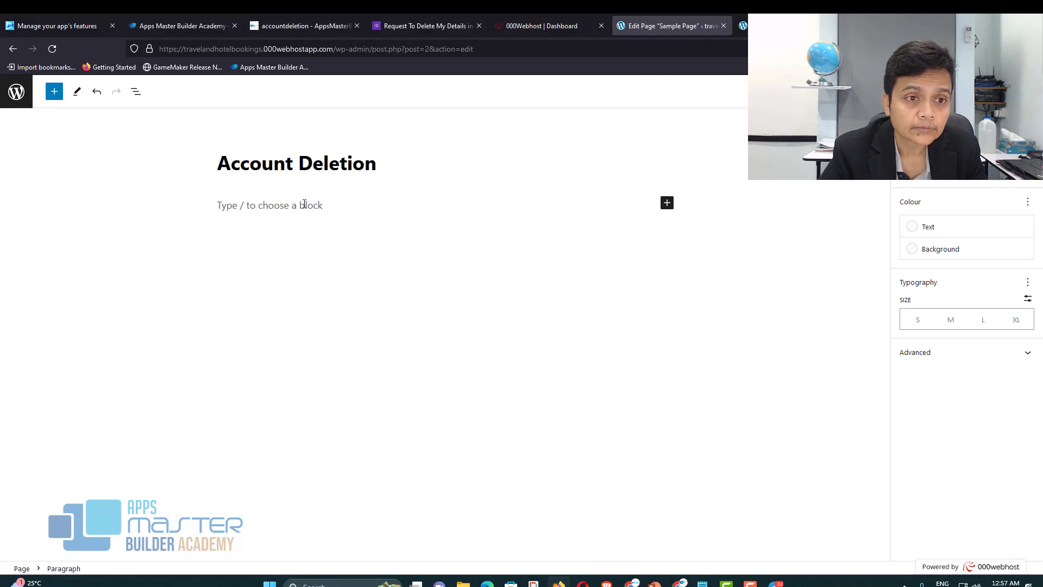
pyautogui.hotkey('ctrl', 'v')
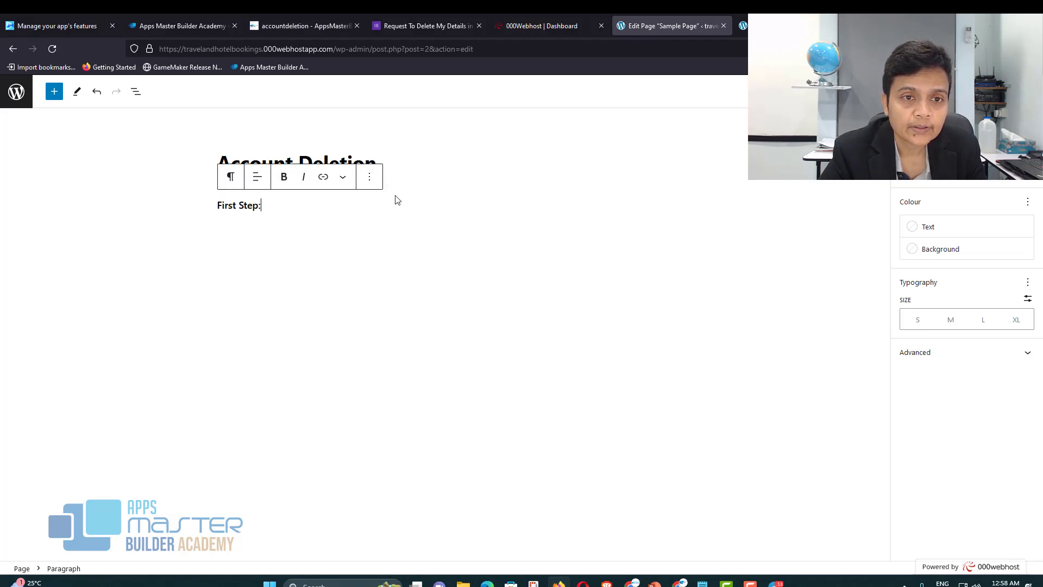
pyautogui.click(507, 159)
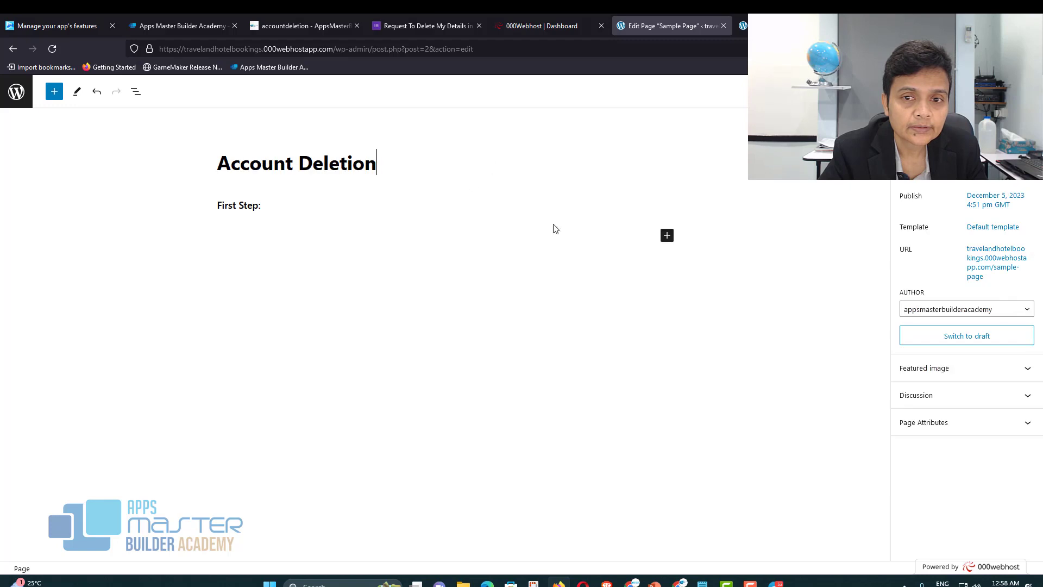
# - Add a paragraph below "First Step:" containing "Please Click at My Account or Account Setting in The Mobile App", copied from the existing accountdeletion page
pyautogui.click(667, 235)
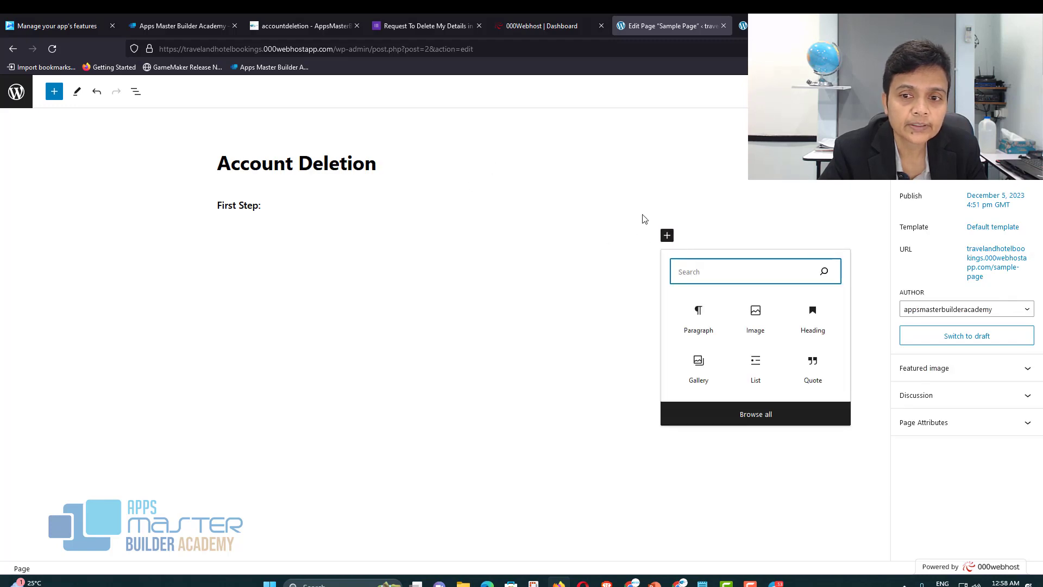
pyautogui.click(292, 27)
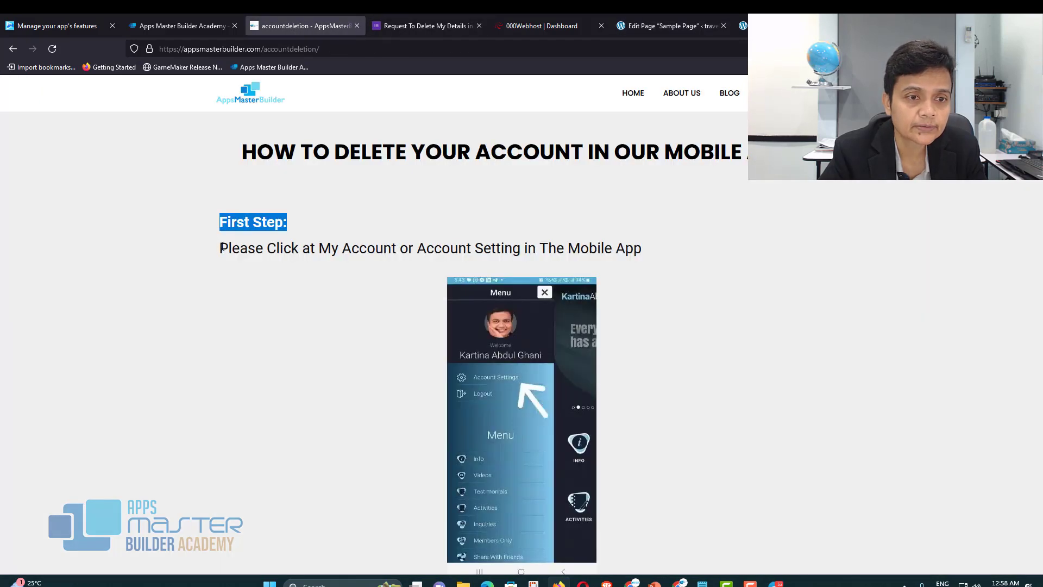
pyautogui.moveTo(222, 248); pyautogui.dragTo(657, 246)
pyautogui.hotkey('ctrl', 'c')
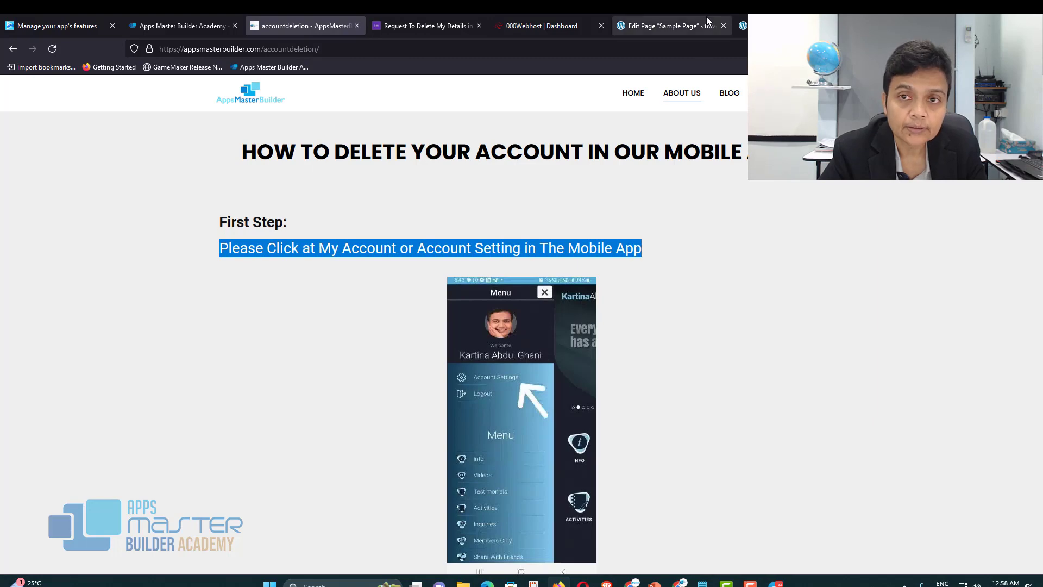
pyautogui.click(680, 27)
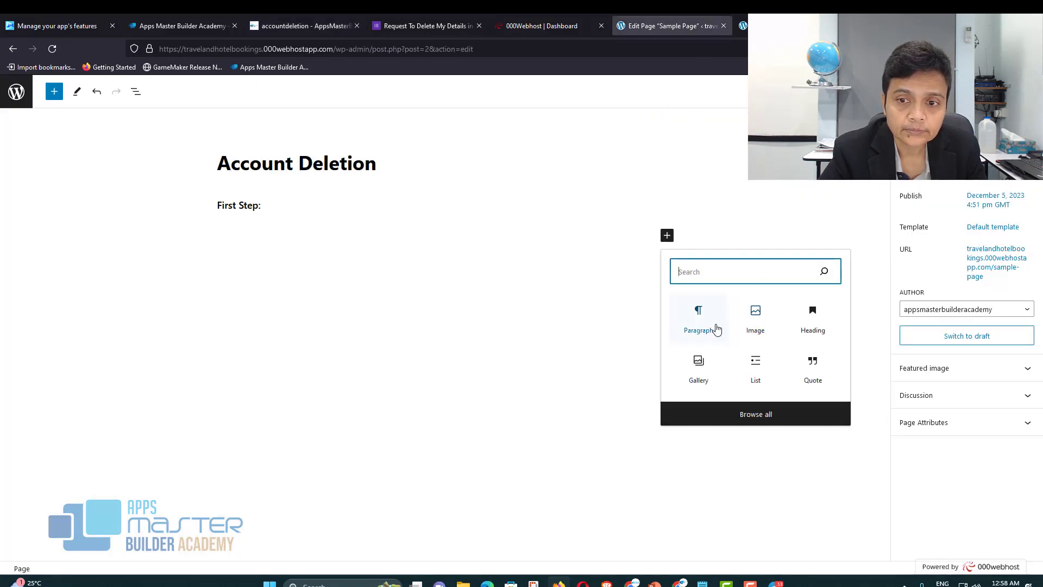
pyautogui.click(697, 329)
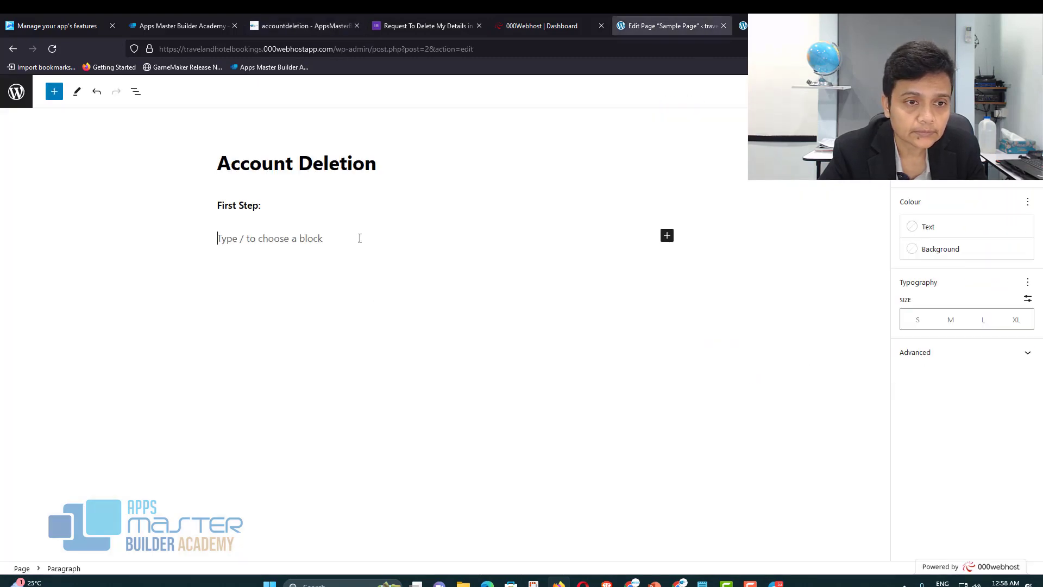
pyautogui.hotkey('ctrl', 'v')
pyautogui.click(557, 220)
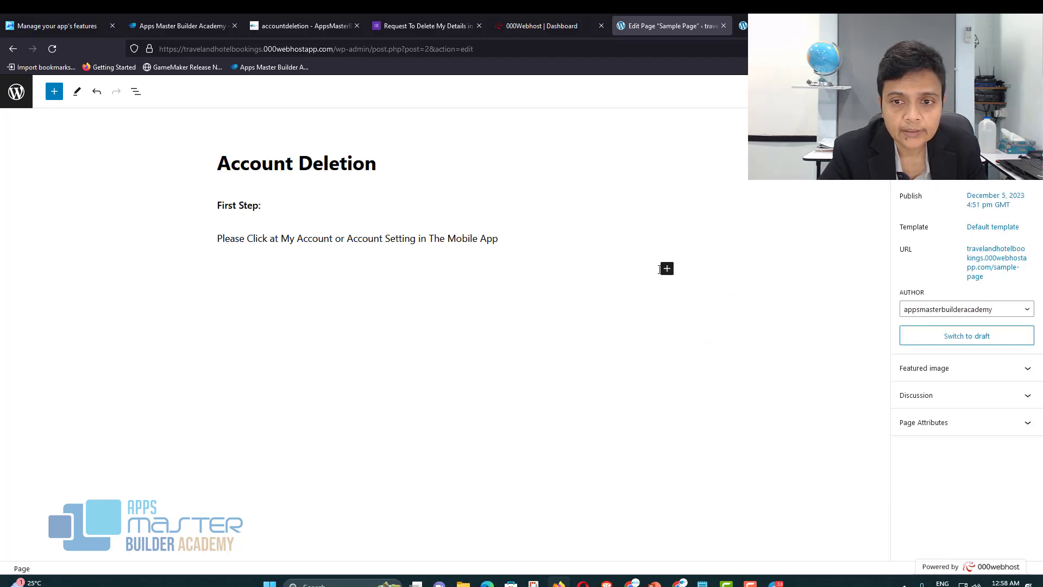
# - Insert an image block below the instruction paragraph and open the file chooser for uploading an image
pyautogui.click(666, 268)
pyautogui.click(755, 350)
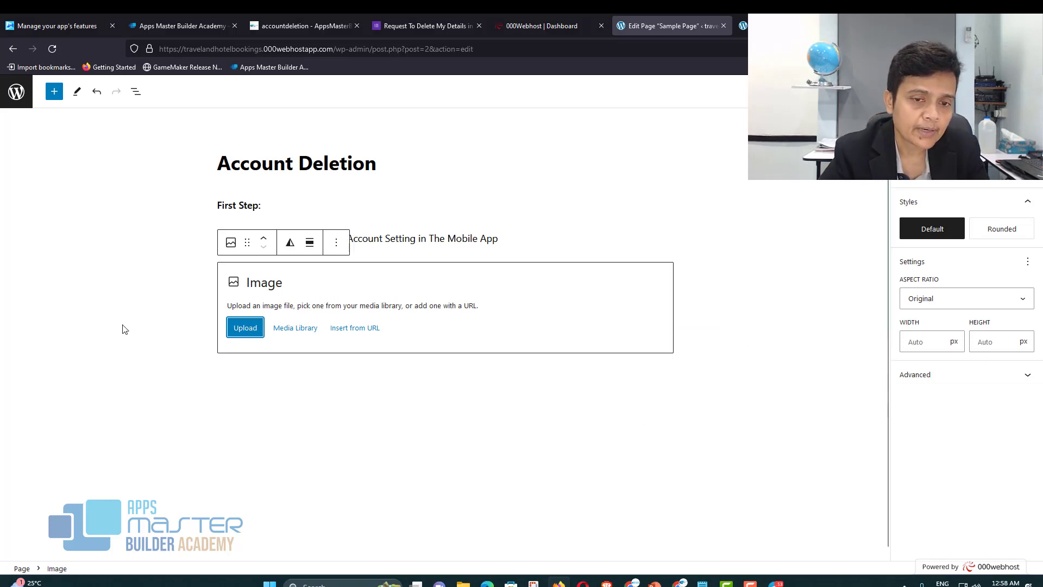
pyautogui.click(247, 327)
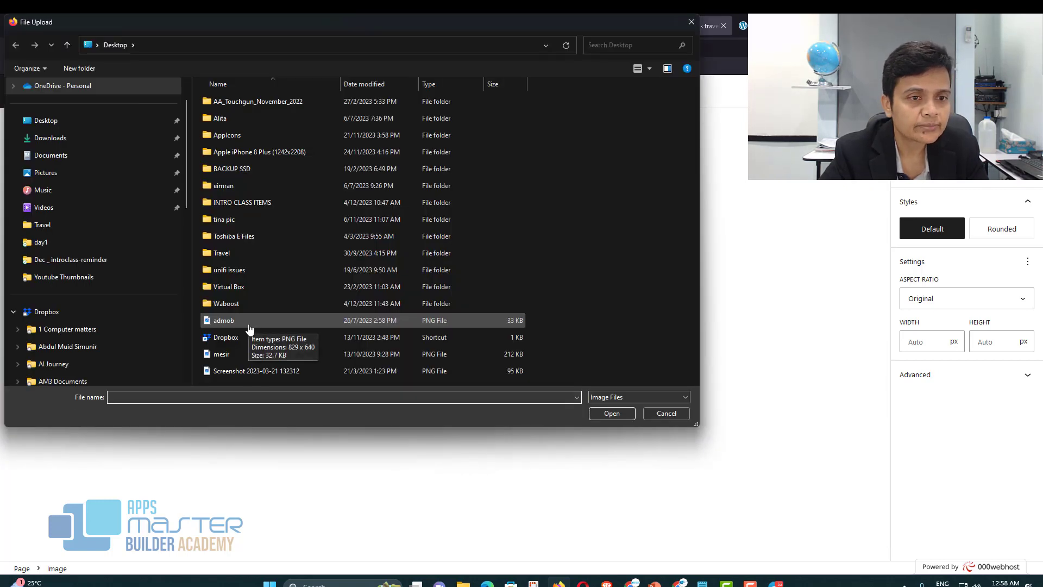
# - Look for the image file in the desktop's INTRO CLASS ITEMS folder and Dropbox's 1 Intro preview workshop folder
pyautogui.doubleClick(256, 202)
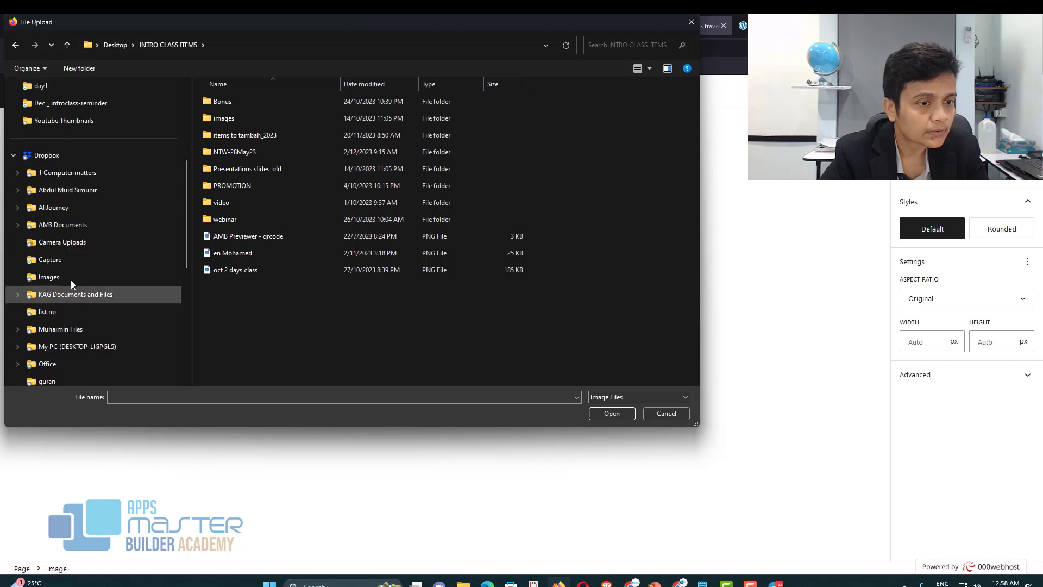
pyautogui.click(33, 156)
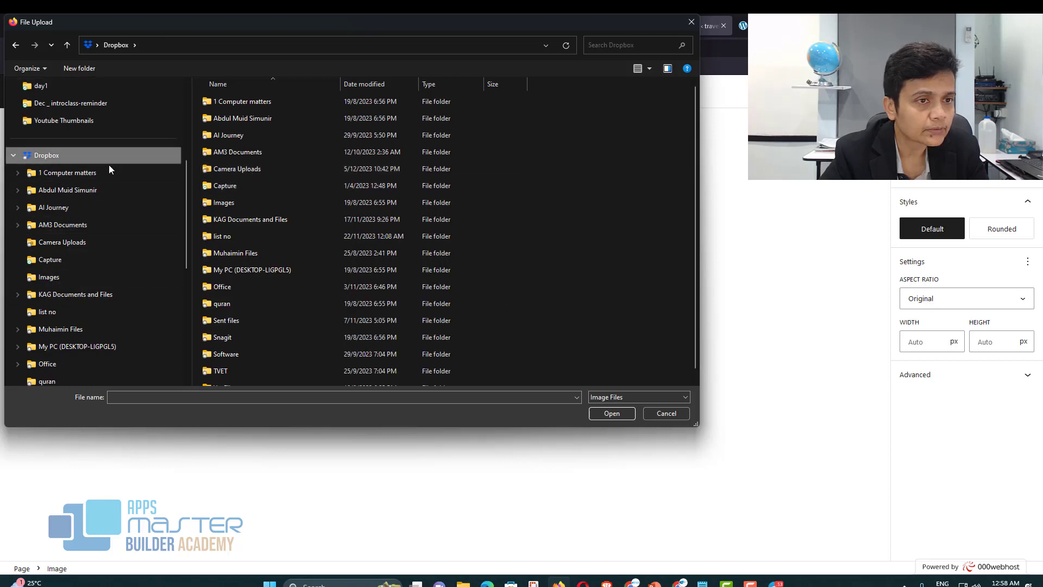
pyautogui.doubleClick(243, 220)
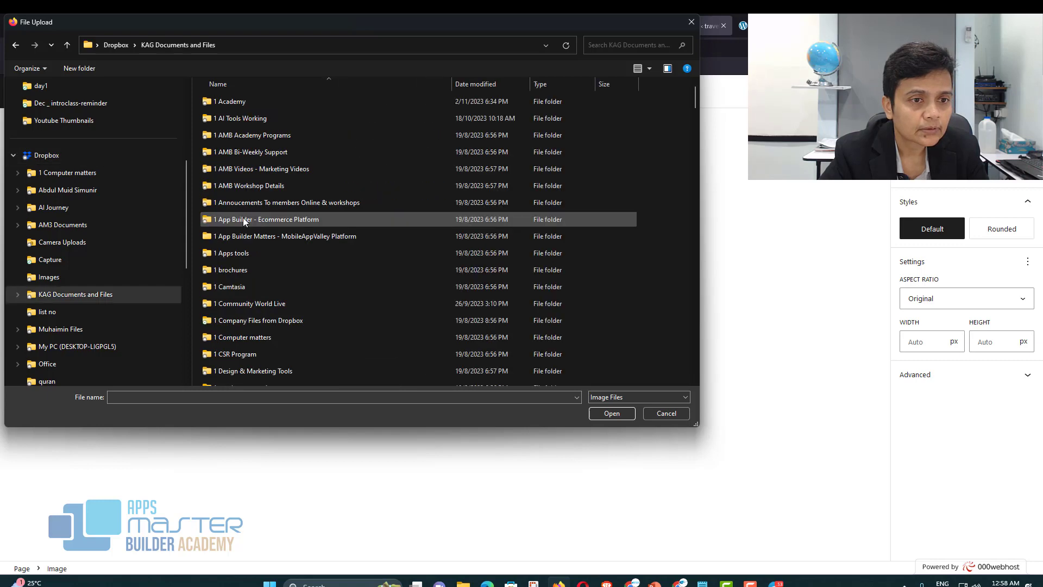
pyautogui.scroll(-3, 250, 310)
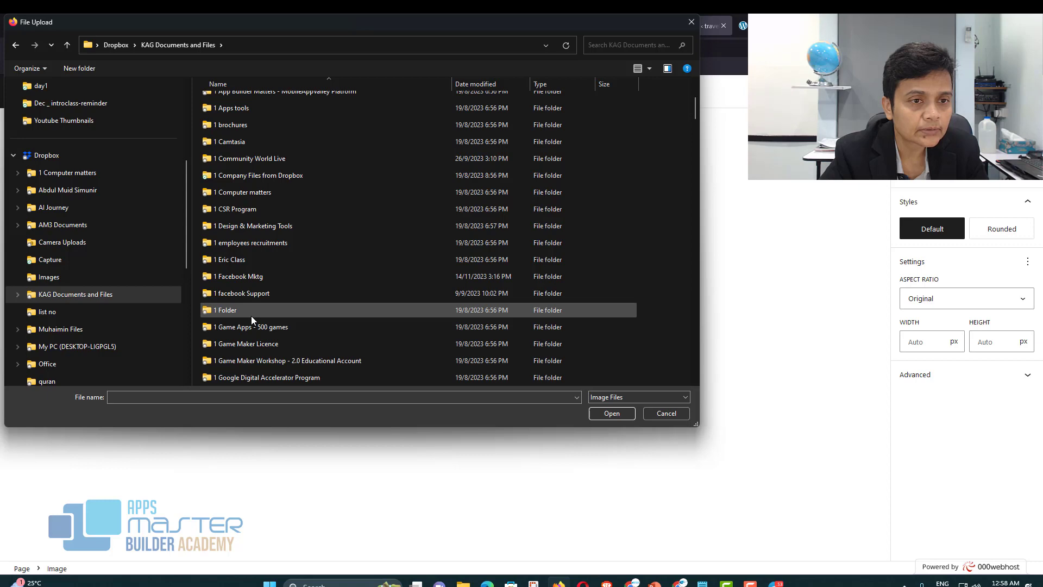
pyautogui.scroll(3, 252, 315)
pyautogui.scroll(-3, 252, 304)
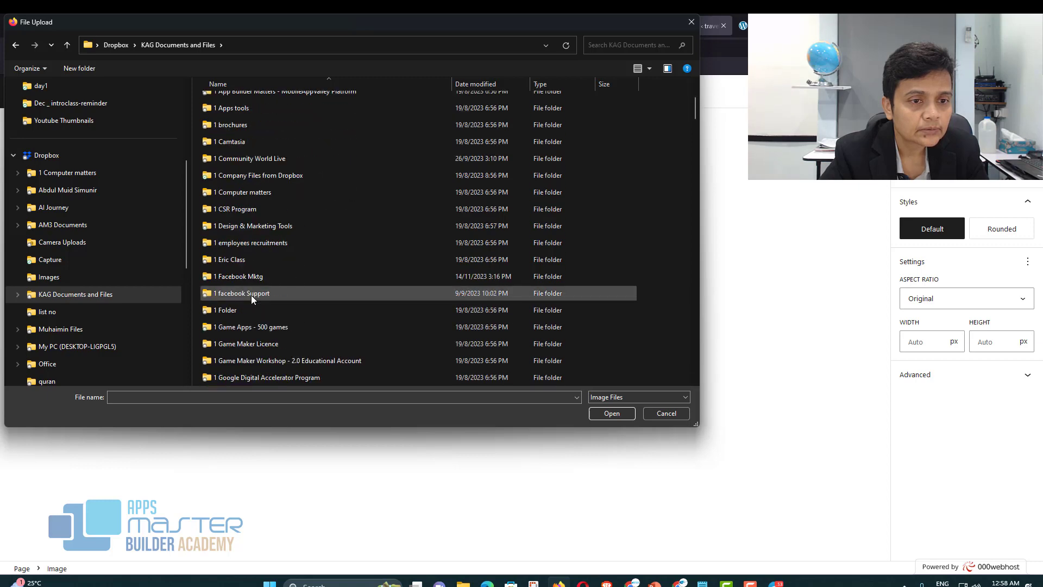
pyautogui.scroll(-1, 251, 298)
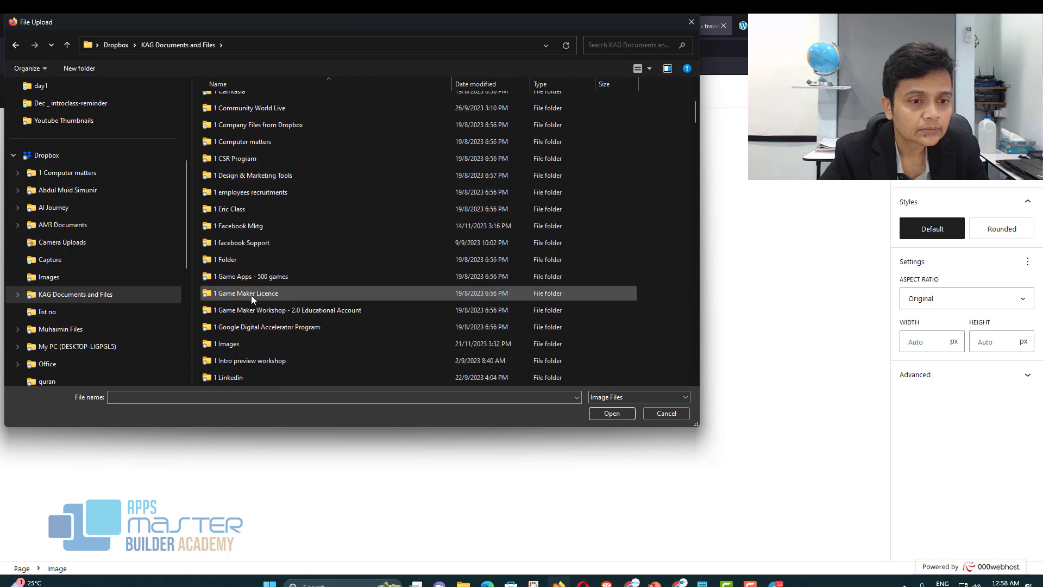
pyautogui.doubleClick(261, 363)
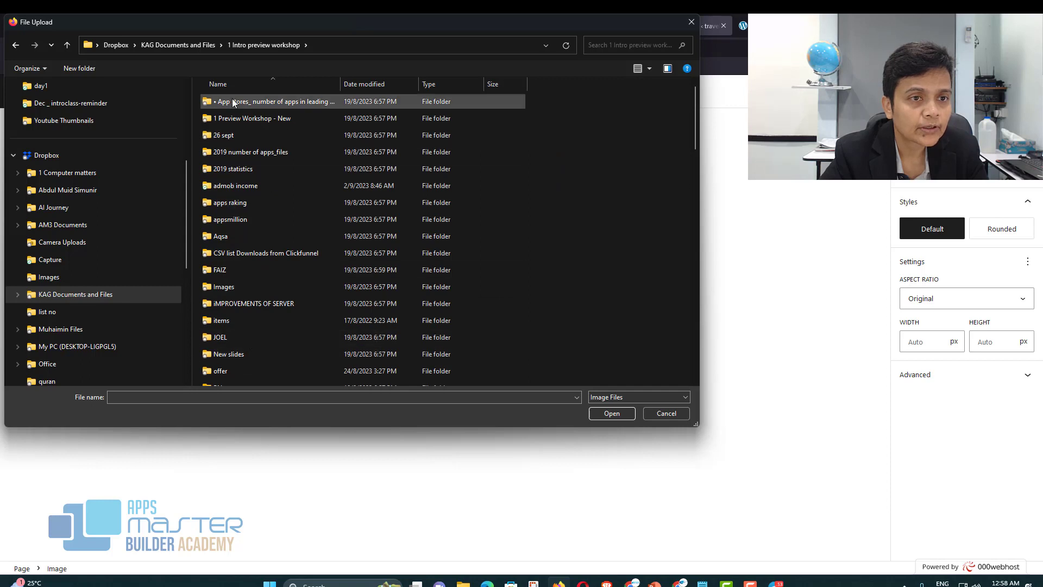
pyautogui.scroll(4, 57, 202)
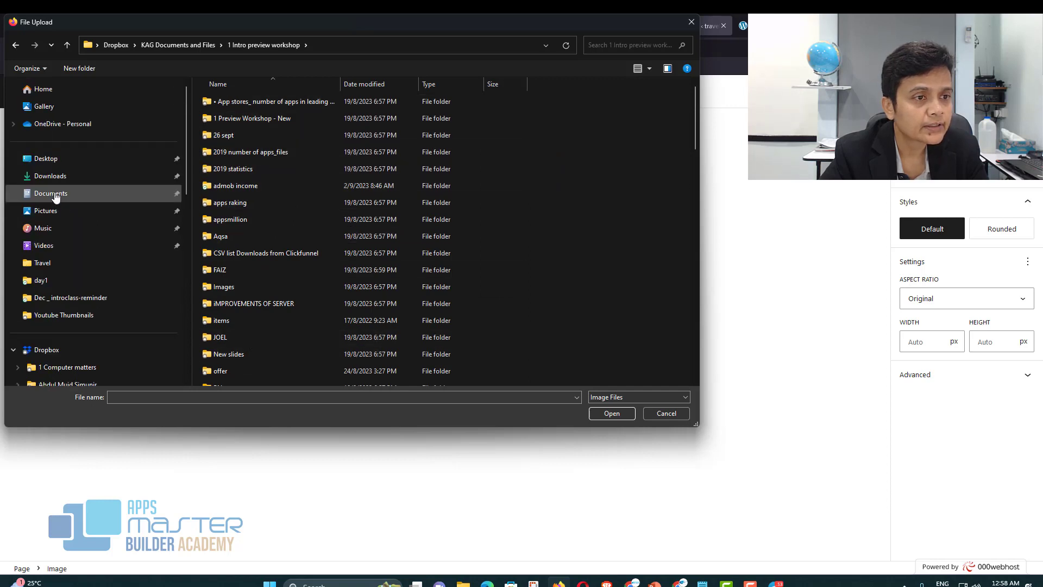
pyautogui.click(63, 160)
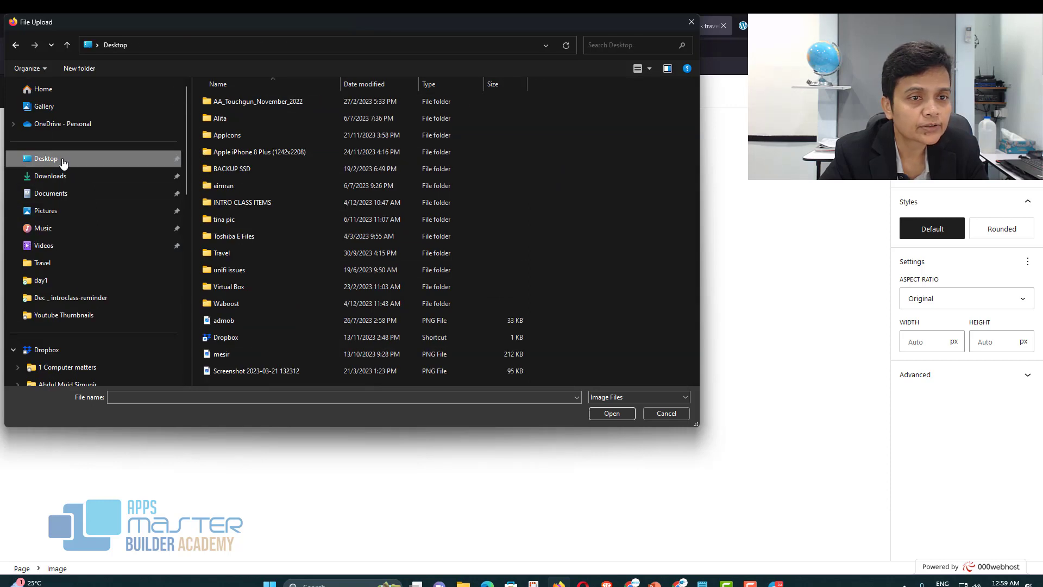
pyautogui.doubleClick(247, 203)
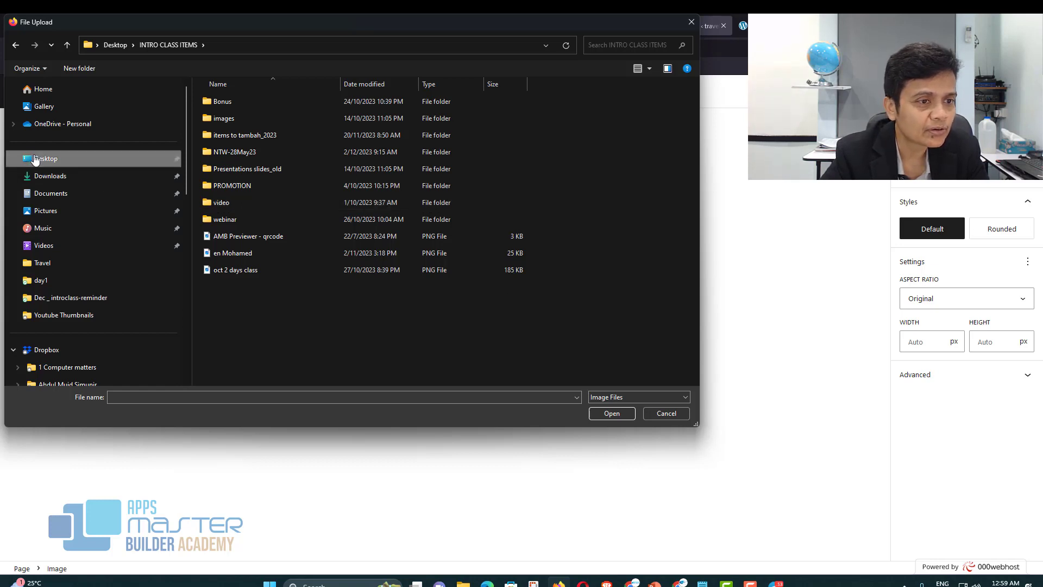
pyautogui.click(35, 158)
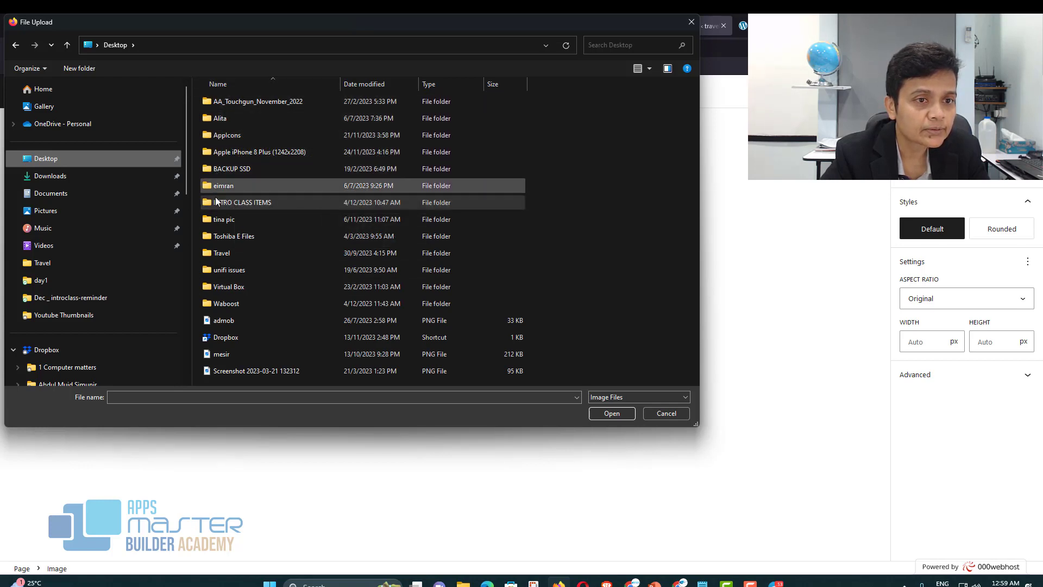
# - Browse Dropbox's KAG Documents and Files folder and its 1 Intro preview workshop subfolder for an image to upload
pyautogui.scroll(-4, 76, 302)
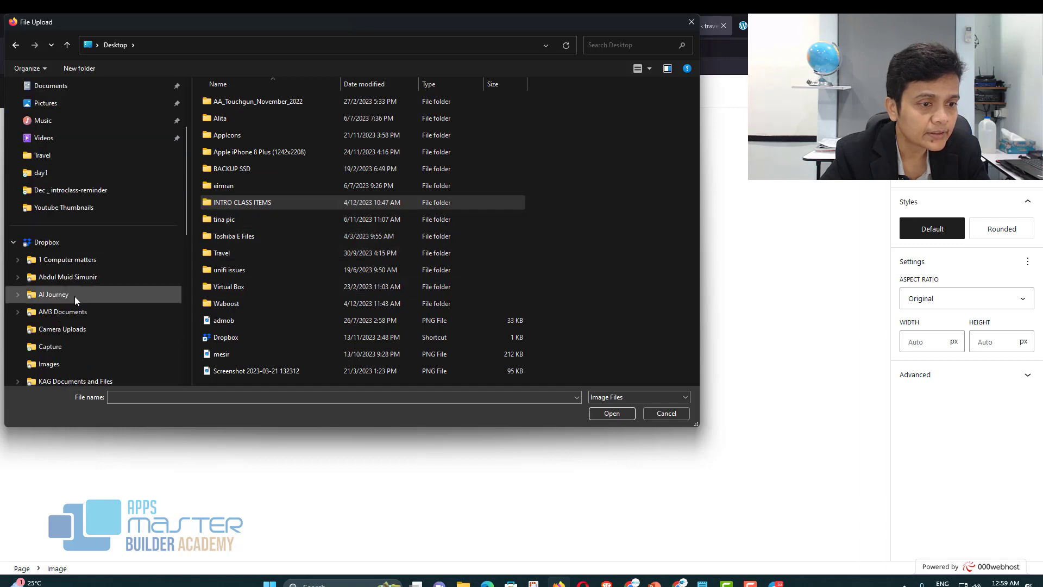
pyautogui.click(87, 277)
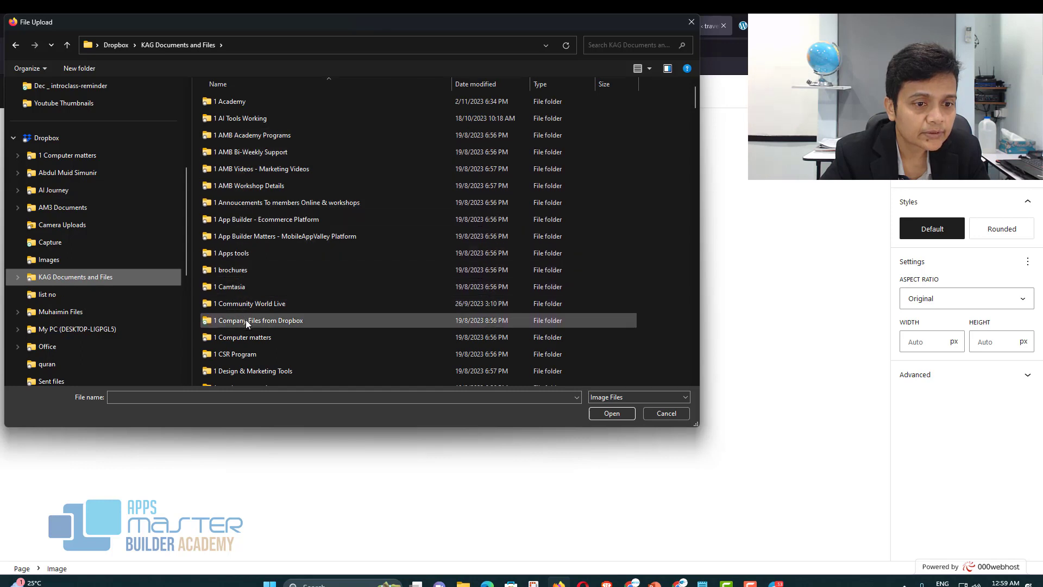
pyautogui.scroll(-1, 246, 328)
pyautogui.scroll(-1, 246, 327)
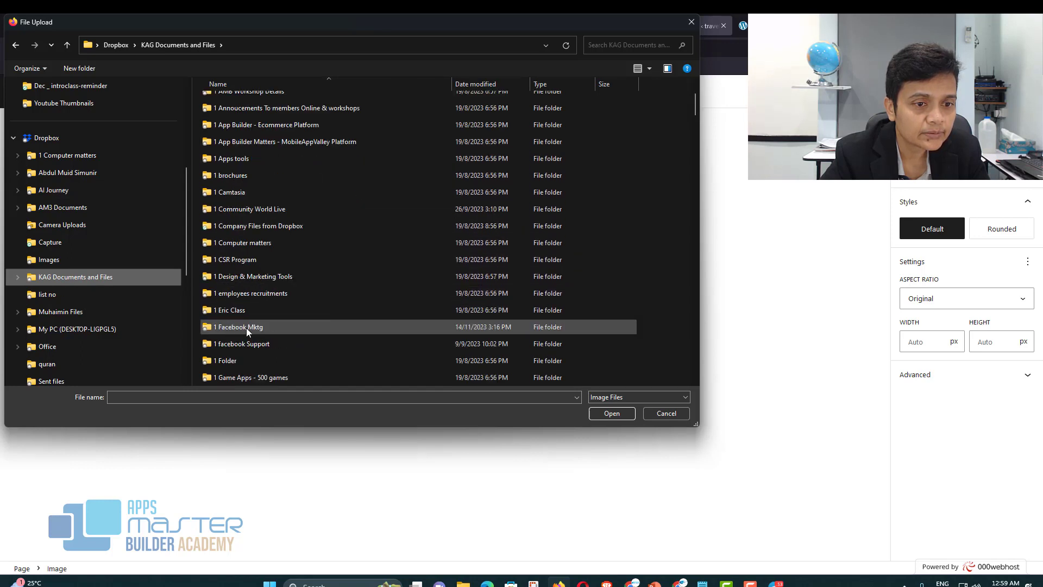
pyautogui.scroll(-2, 246, 328)
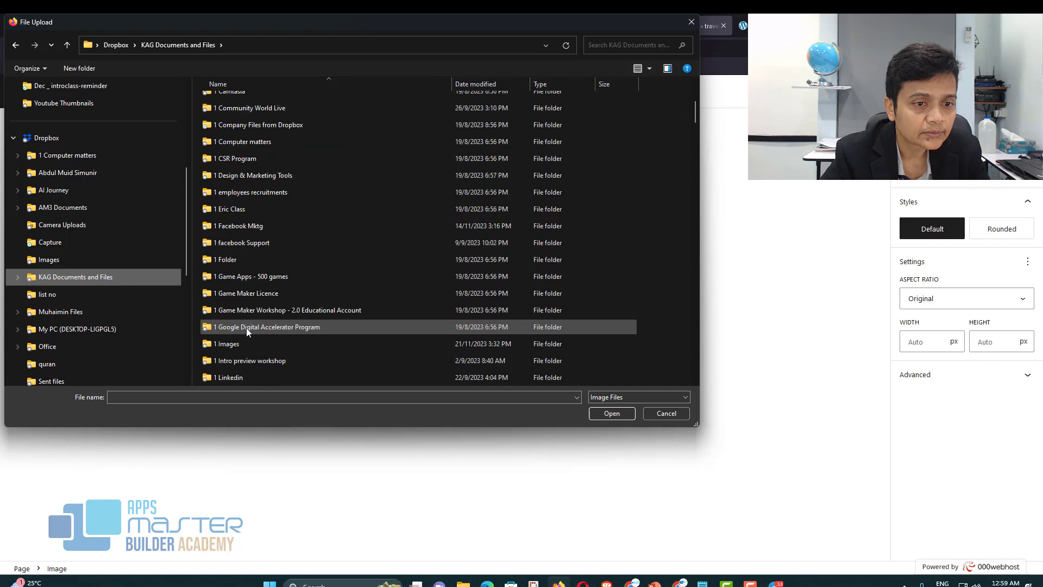
pyautogui.scroll(-1, 246, 328)
pyautogui.click(250, 311)
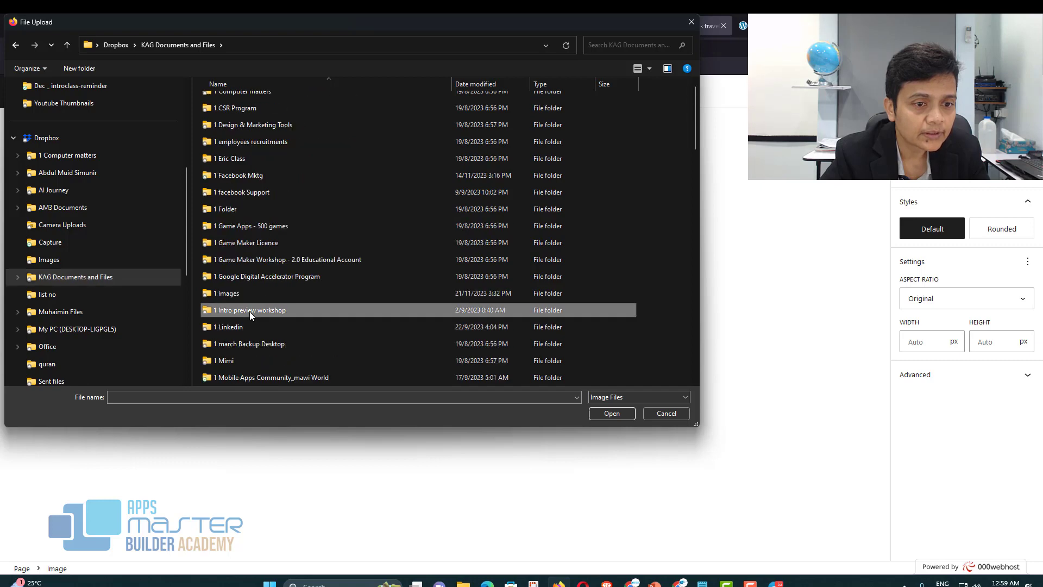
pyautogui.doubleClick(250, 312)
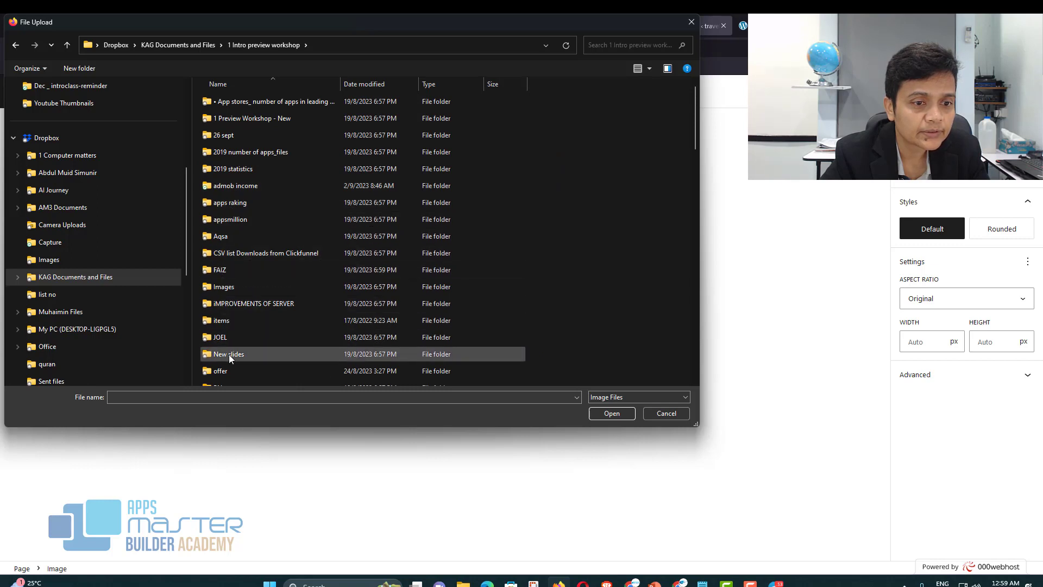
pyautogui.scroll(-4, 230, 358)
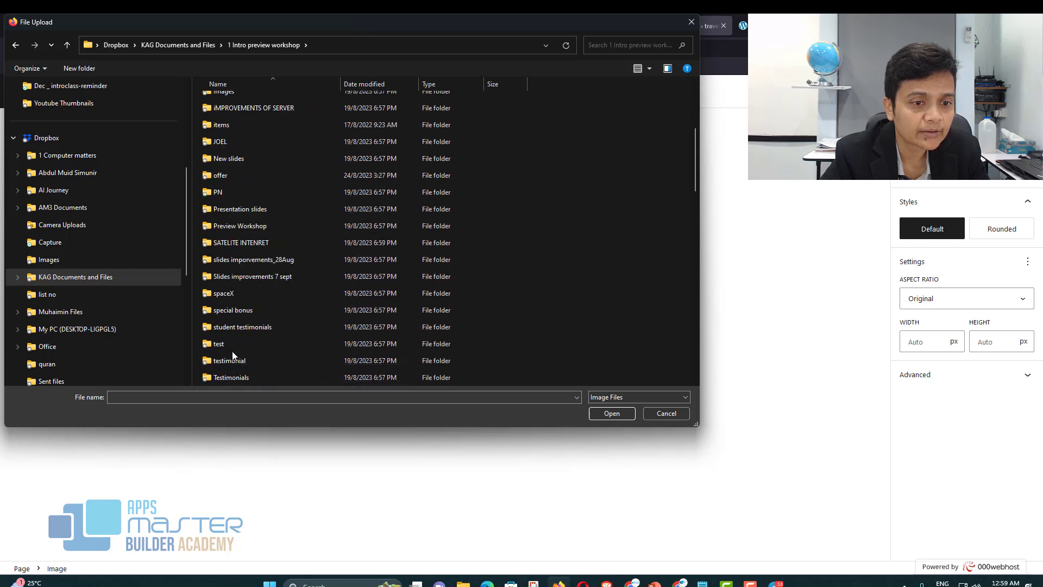
pyautogui.scroll(-3, 232, 356)
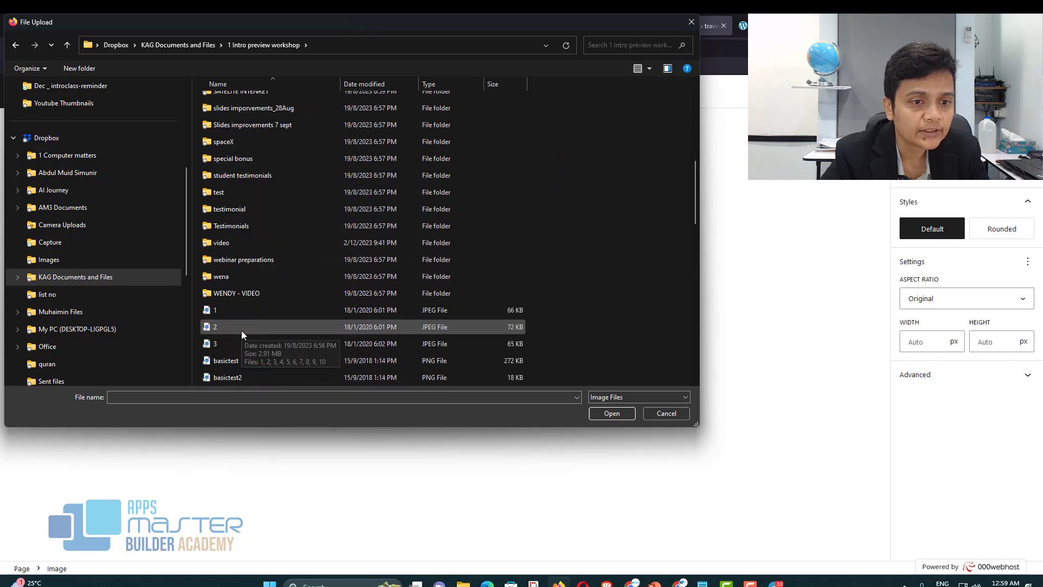
pyautogui.click(203, 45)
pyautogui.scroll(-1, 267, 325)
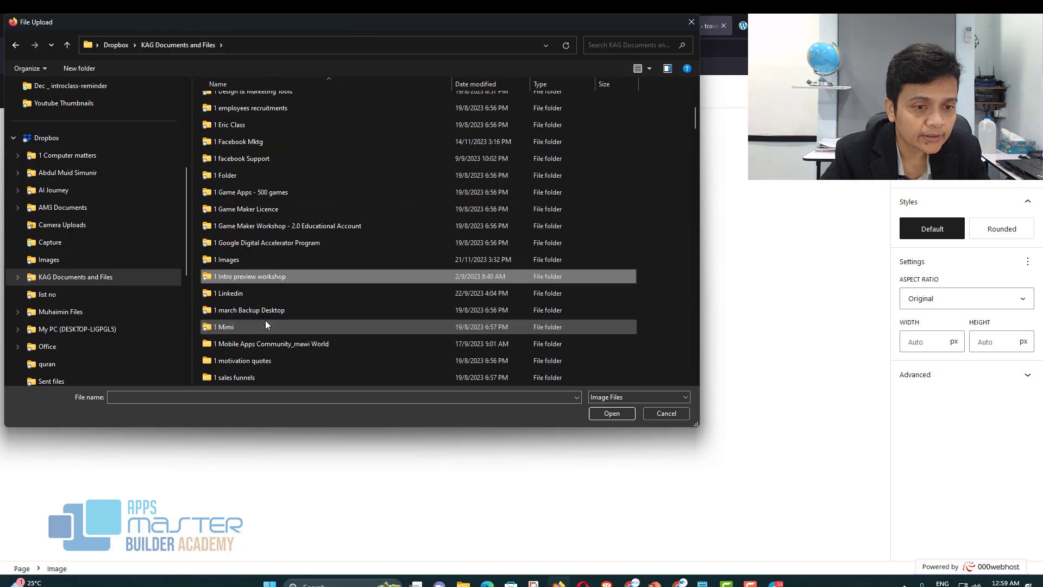
pyautogui.scroll(-6, 266, 325)
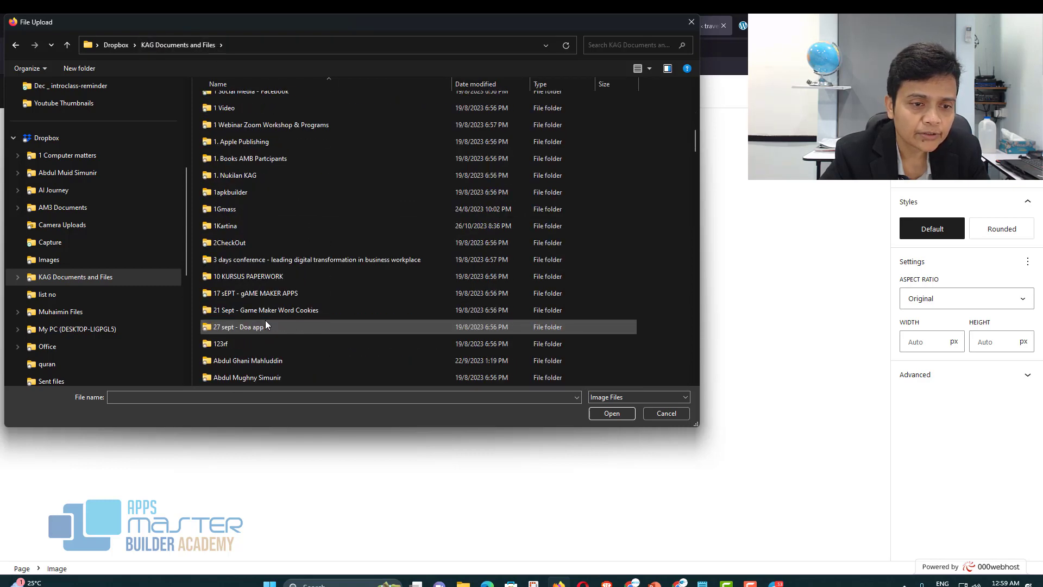
pyautogui.scroll(10, 266, 324)
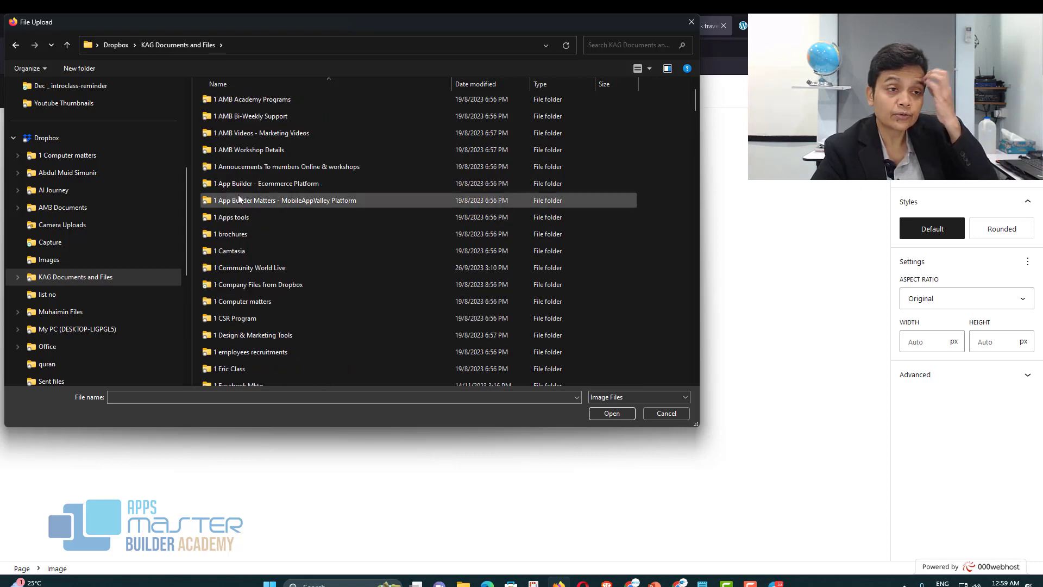
pyautogui.scroll(1, 239, 199)
pyautogui.scroll(4, 80, 190)
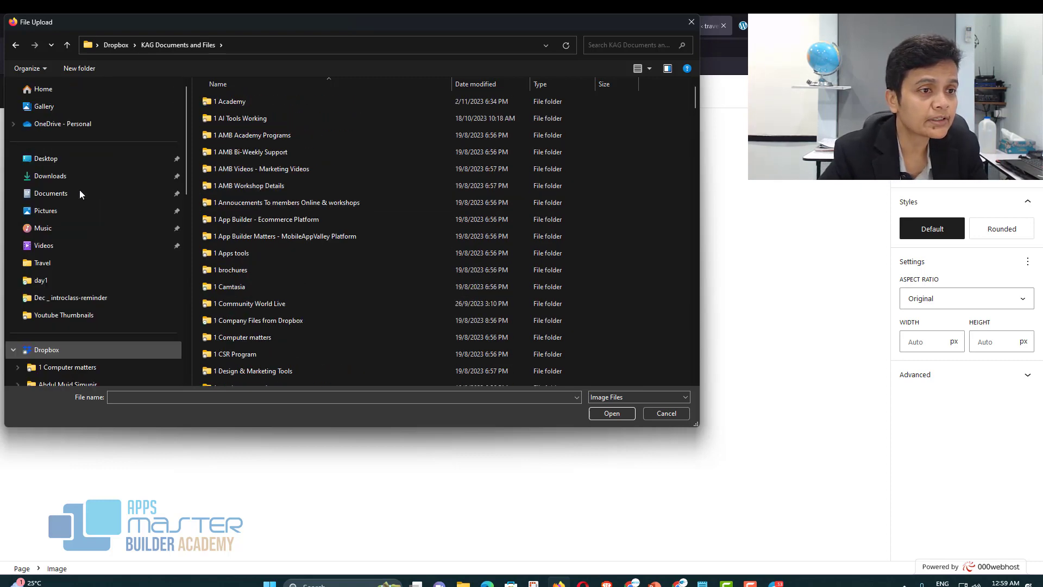
# - Upload the BILLPLS ON THE SPOT qr CODE image from the desktop's INTRO CLASS ITEMS images folder into the image block
pyautogui.click(73, 159)
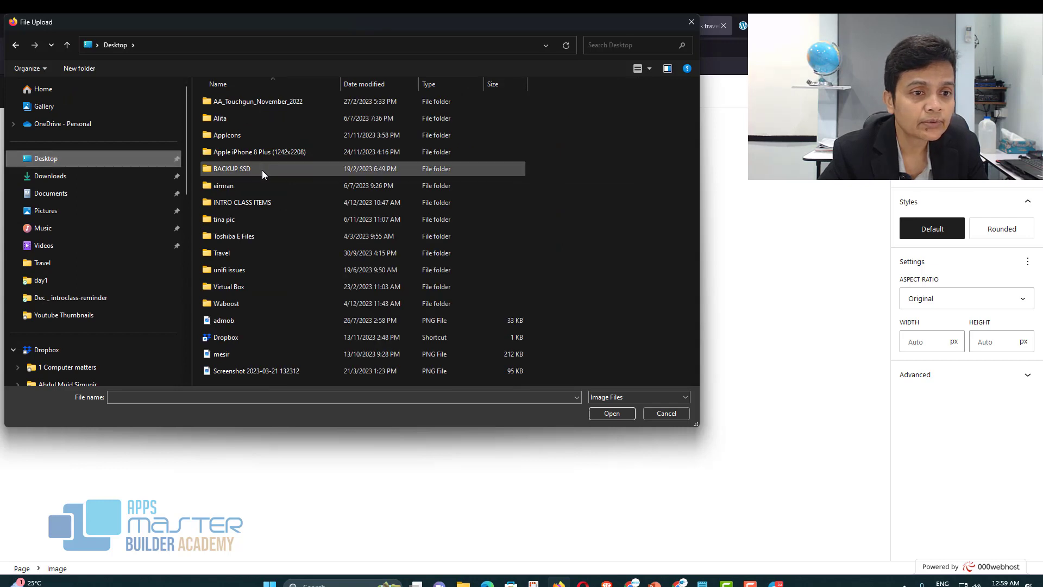
pyautogui.doubleClick(262, 204)
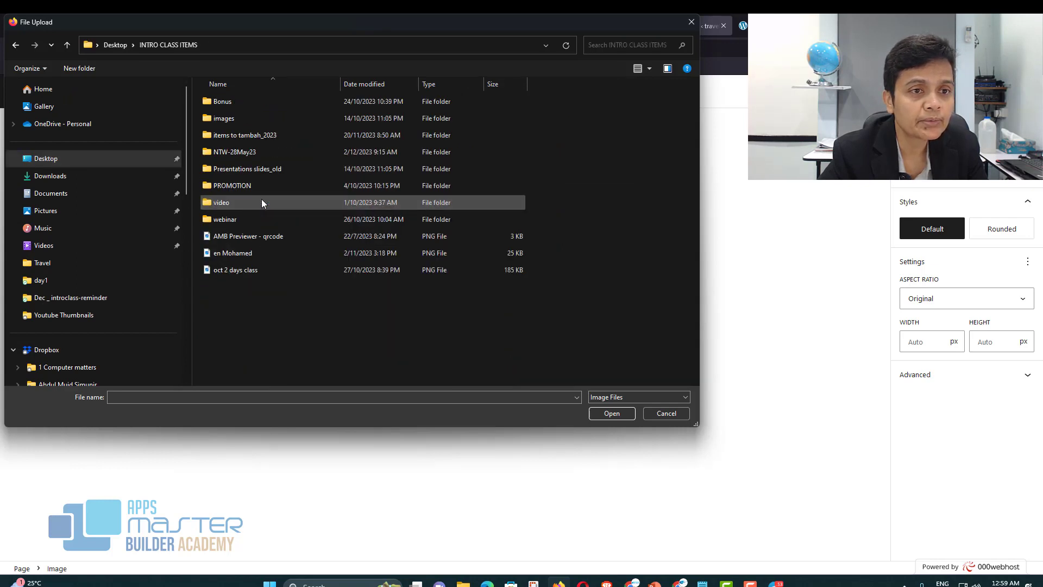
pyautogui.doubleClick(251, 118)
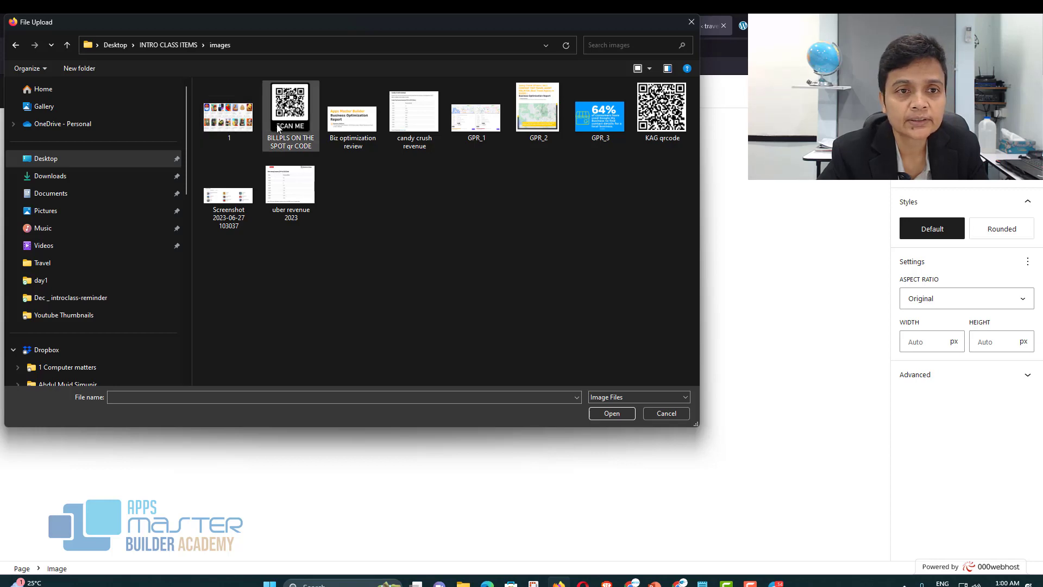
pyautogui.doubleClick(290, 126)
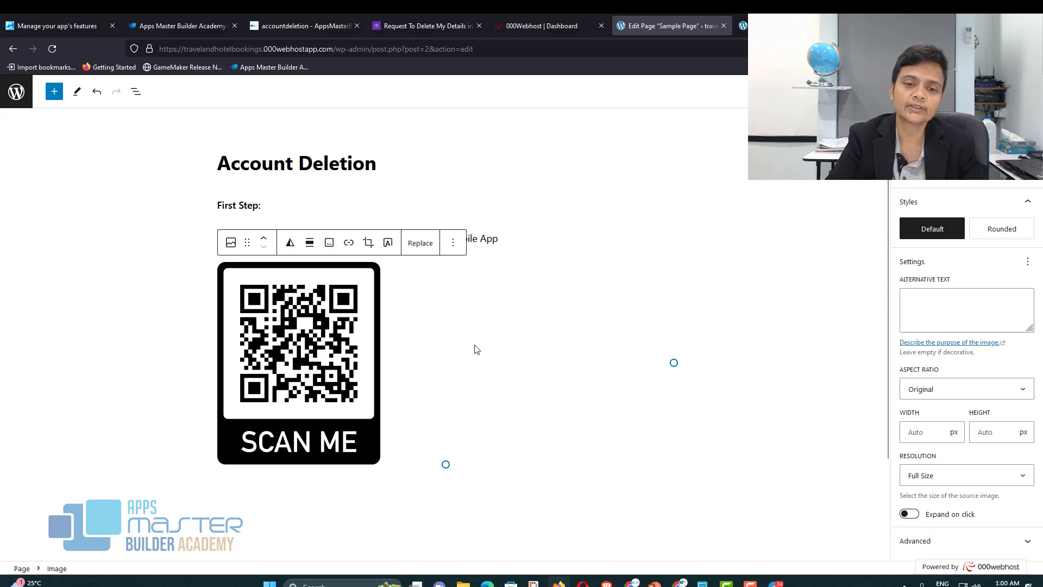
# - Add an empty paragraph block below the QR code image
pyautogui.click(582, 490)
pyautogui.scroll(-2, 598, 481)
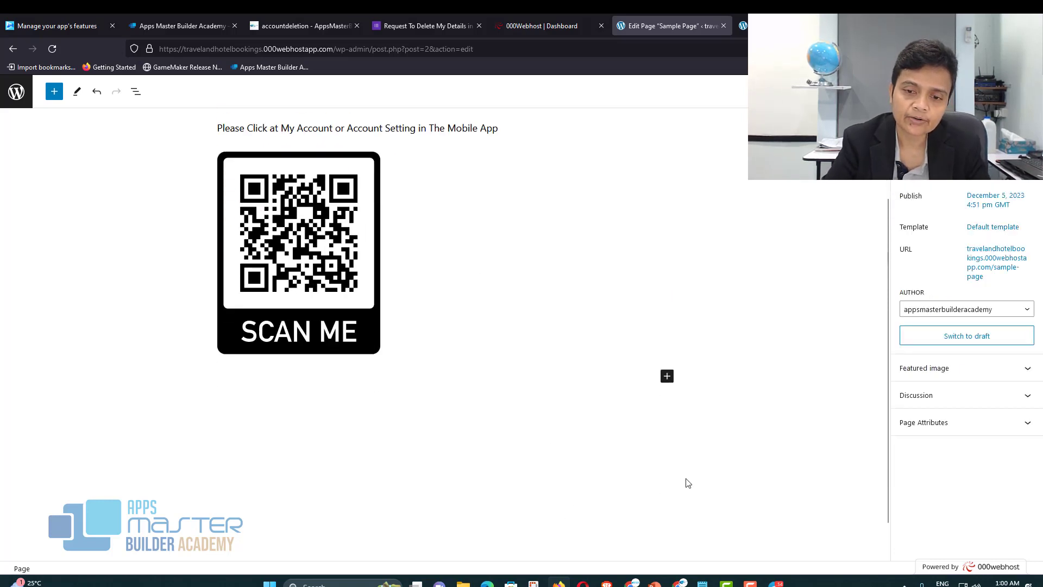
pyautogui.click(667, 375)
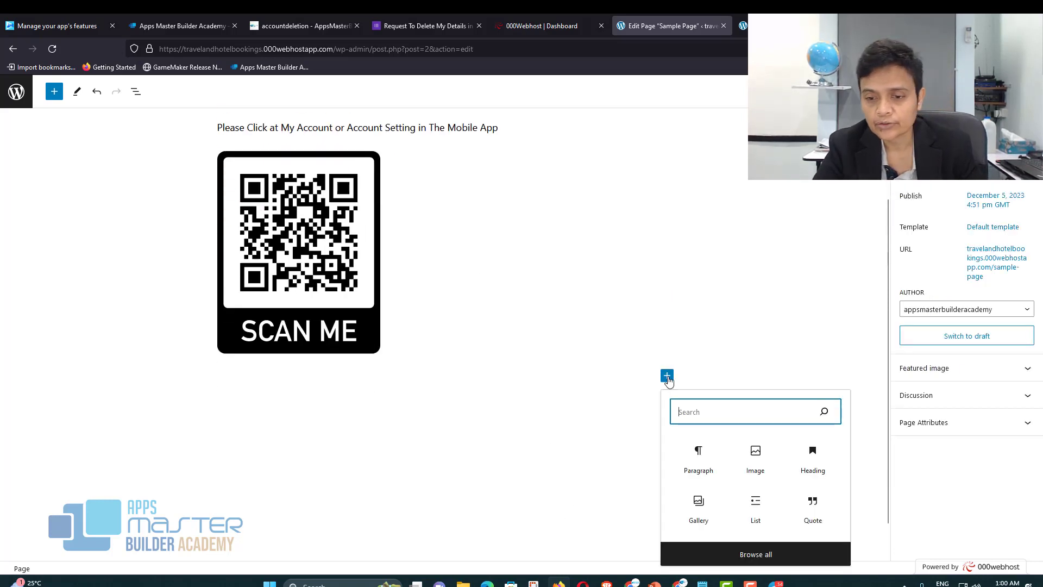
pyautogui.click(699, 459)
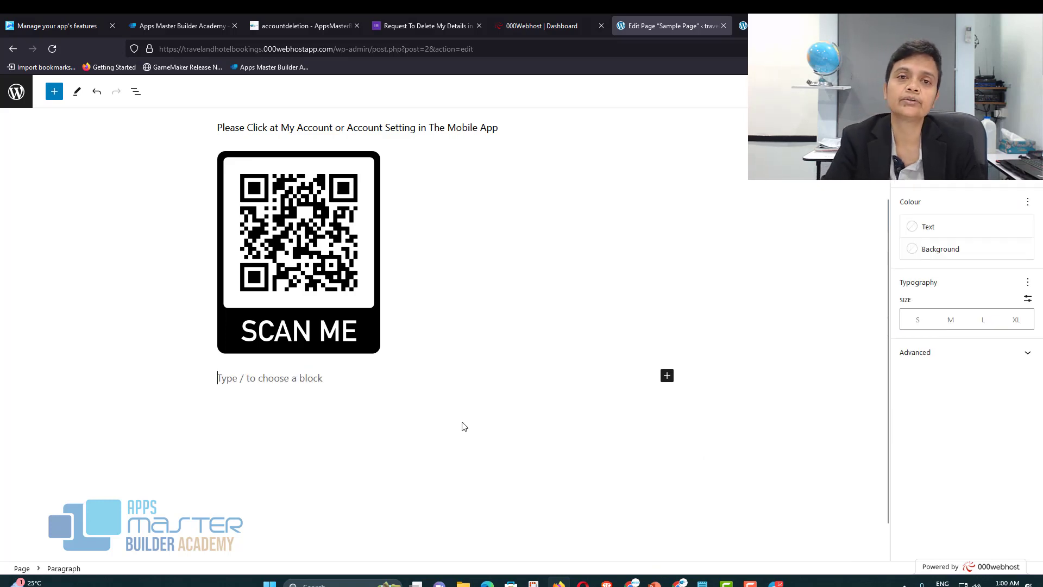
# - Update the Account Deletion page and reload the live travelandhotelbookings home page to check it
pyautogui.click(303, 26)
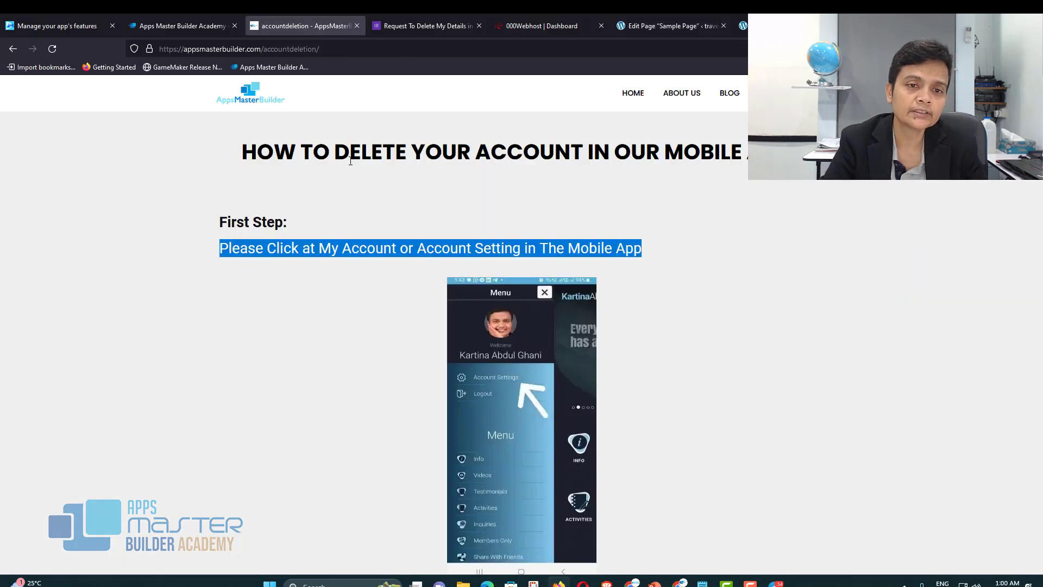
pyautogui.click(743, 25)
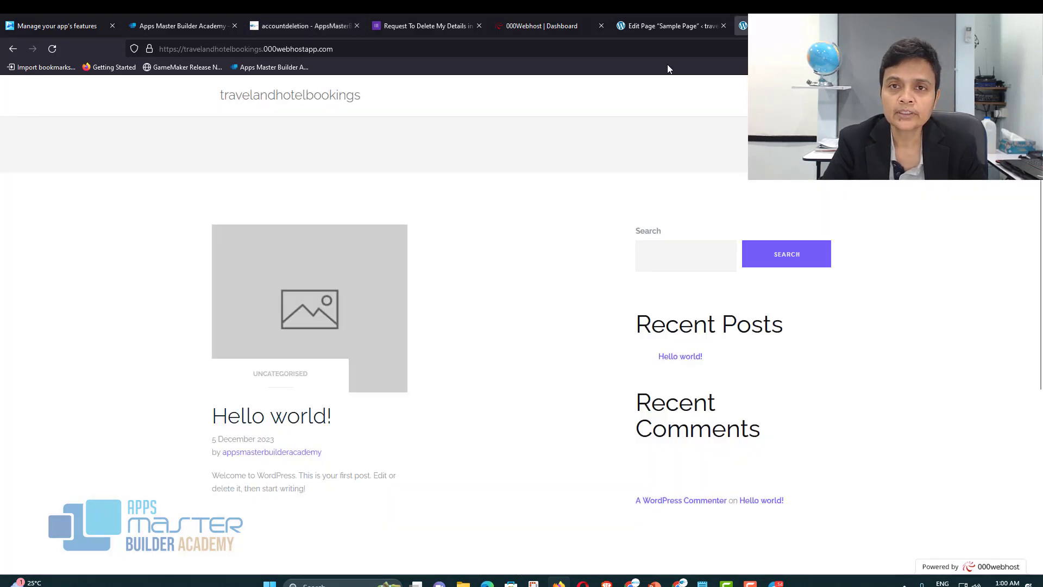
pyautogui.click(661, 26)
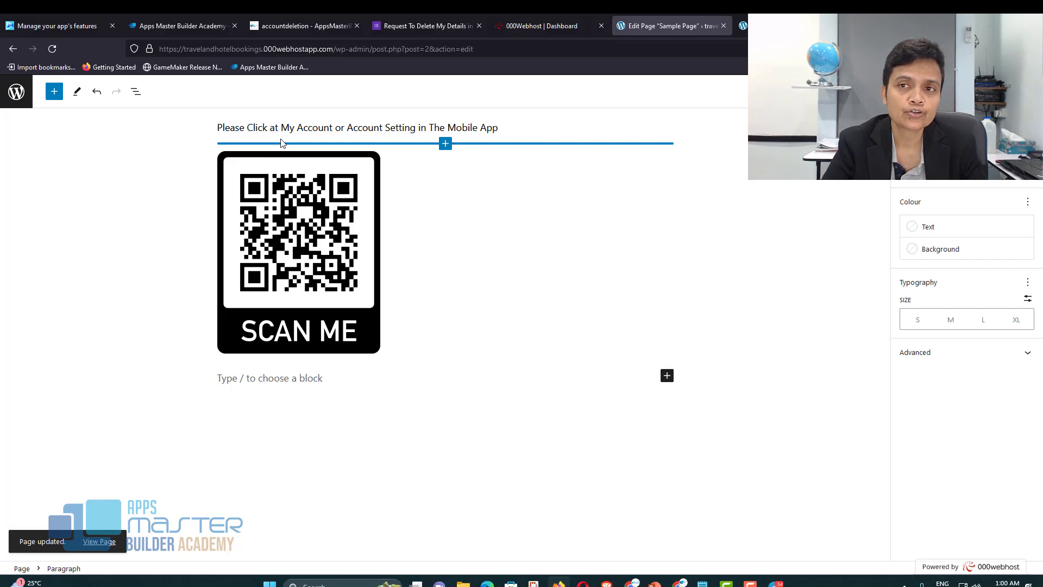
pyautogui.click(777, 26)
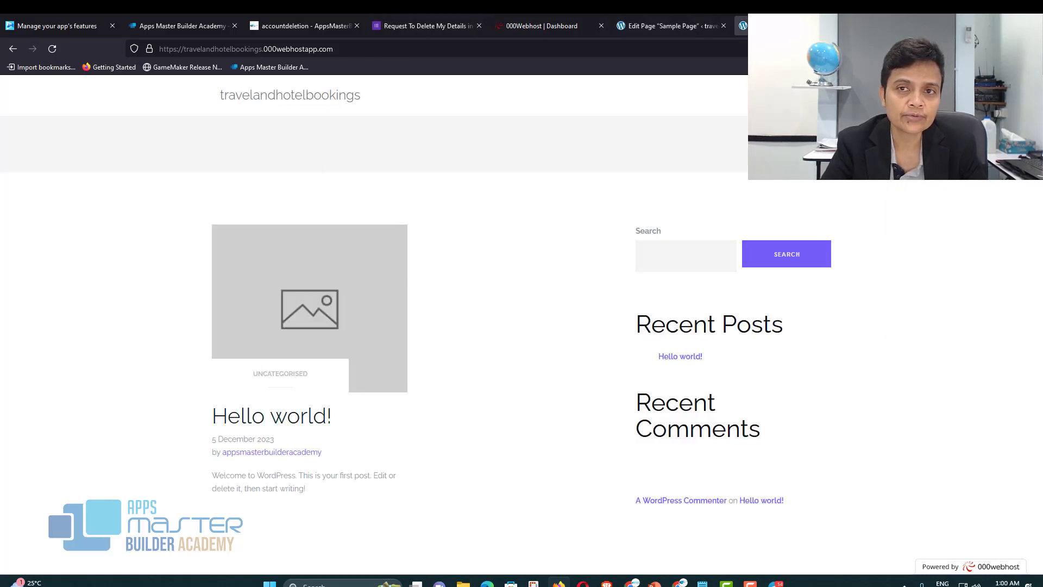
pyautogui.click(56, 50)
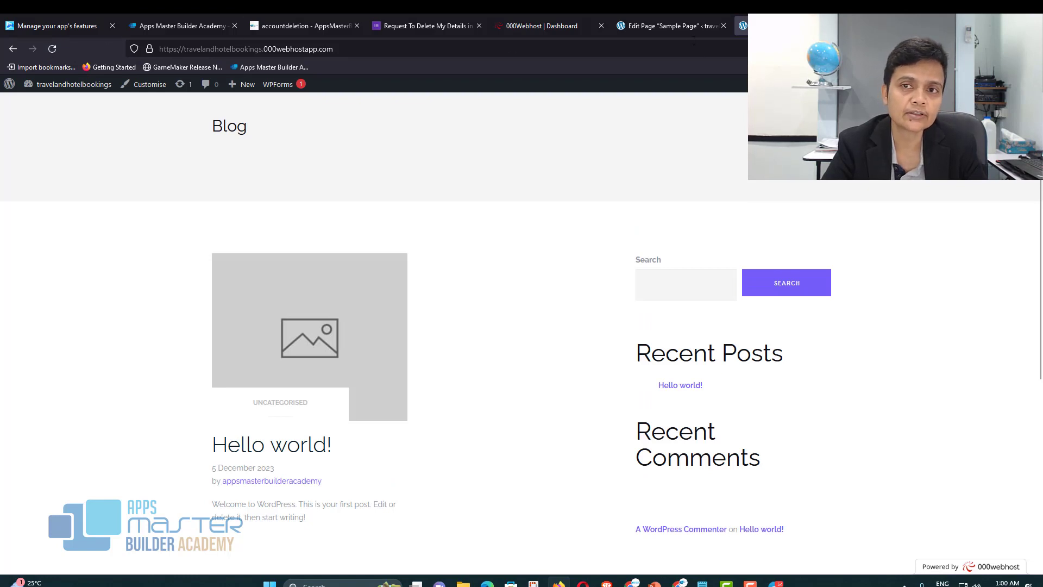
# - Leave the page editor and open the Homepage Settings of the Shapely theme customiser
pyautogui.click(670, 28)
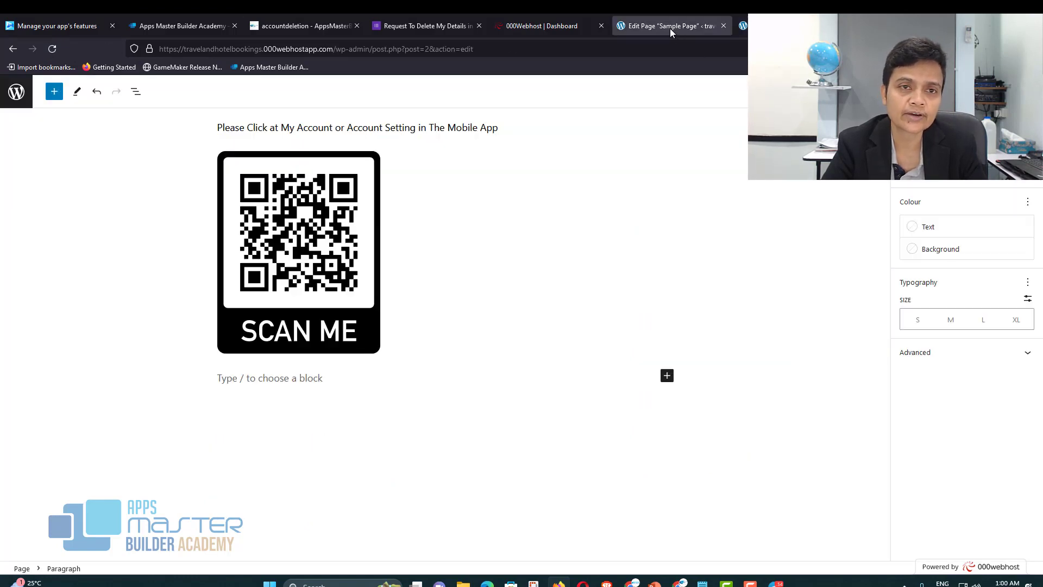
pyautogui.click(15, 93)
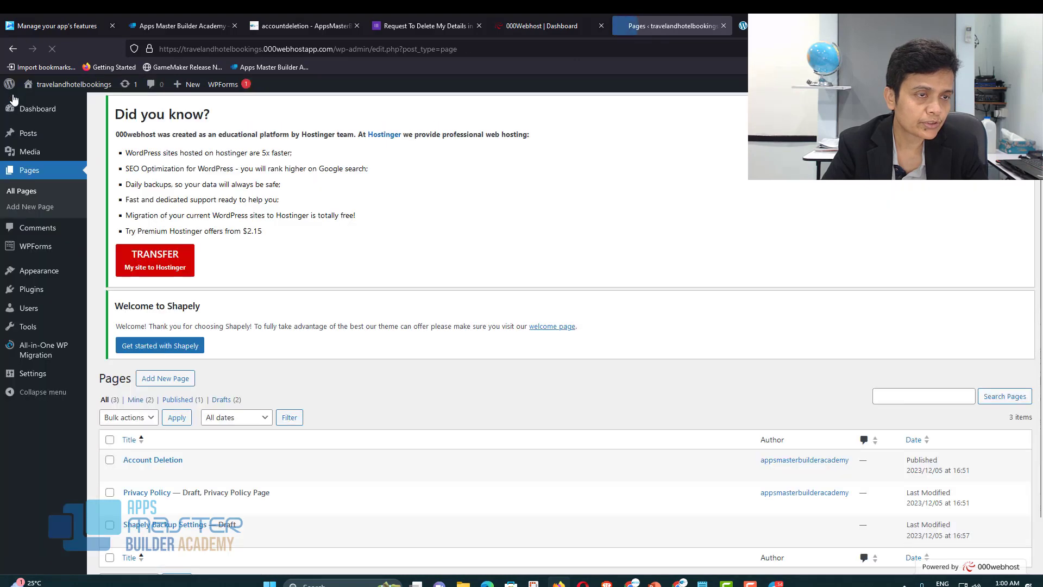
pyautogui.moveTo(42, 272)
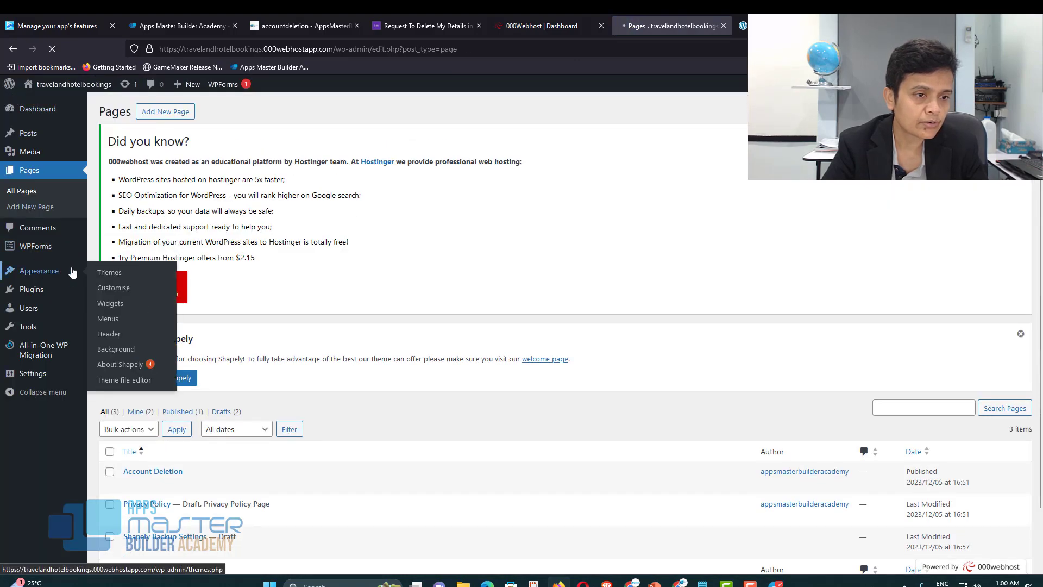
pyautogui.click(116, 274)
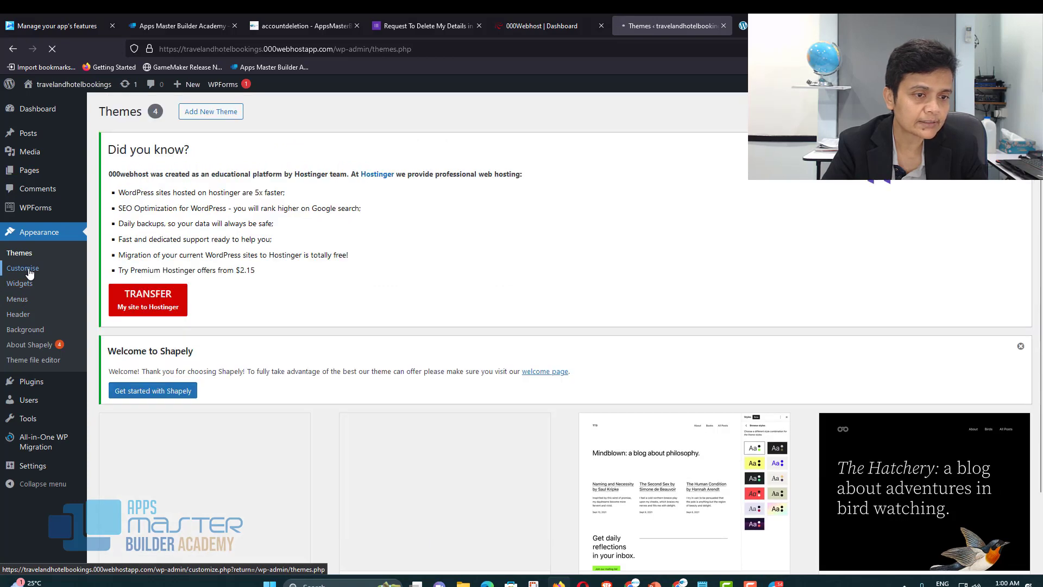
pyautogui.click(30, 274)
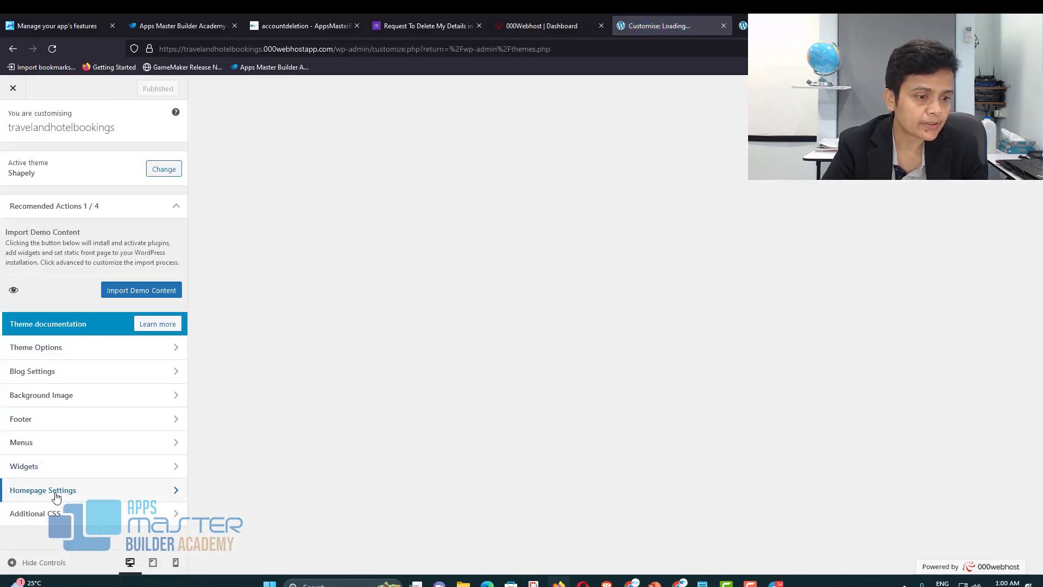
pyautogui.click(56, 492)
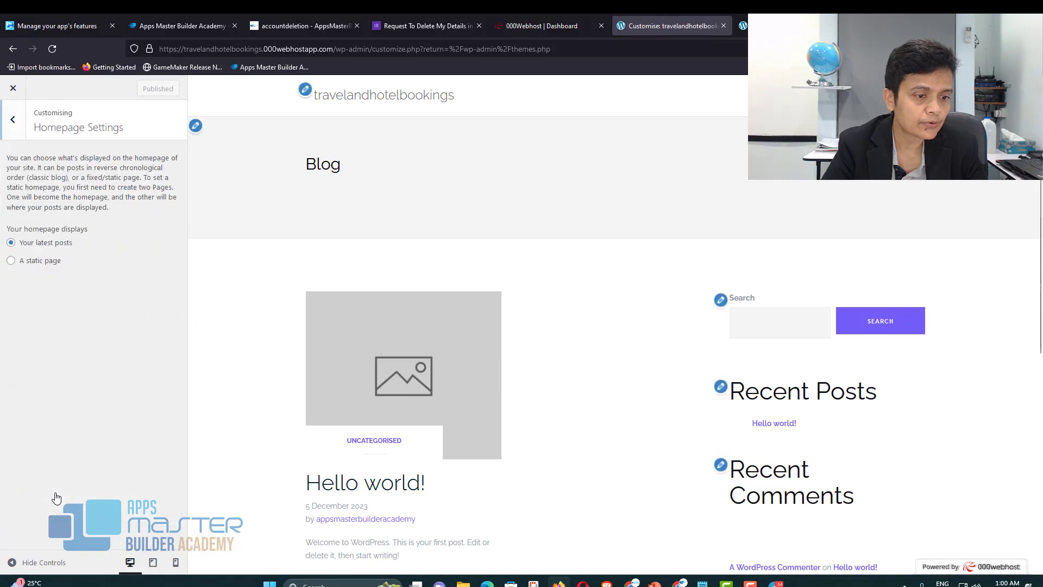
# - Set the homepage to display the static page Account Deletion and publish the change
pyautogui.click(48, 261)
pyautogui.click(69, 308)
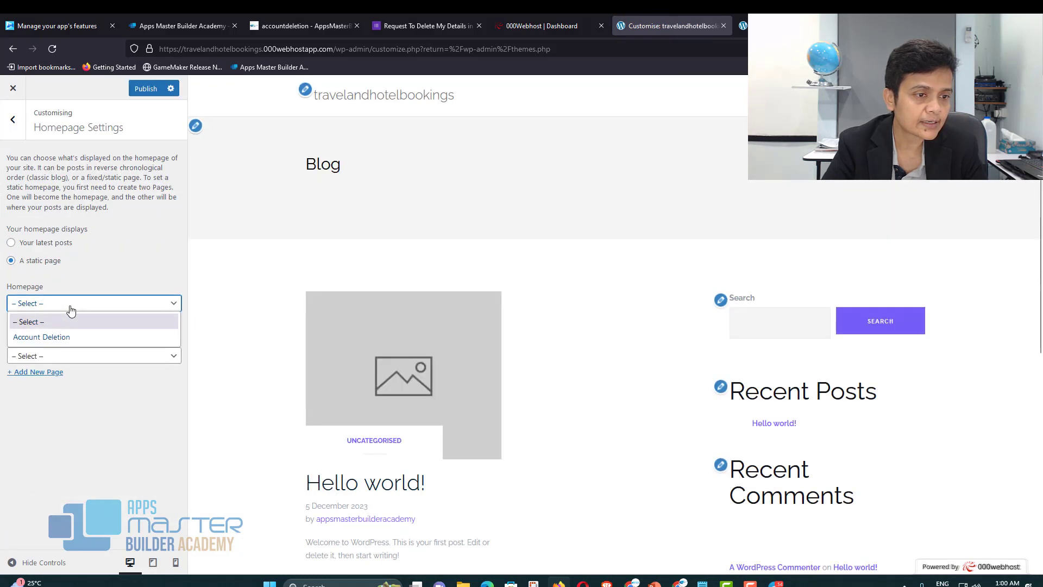
pyautogui.click(70, 338)
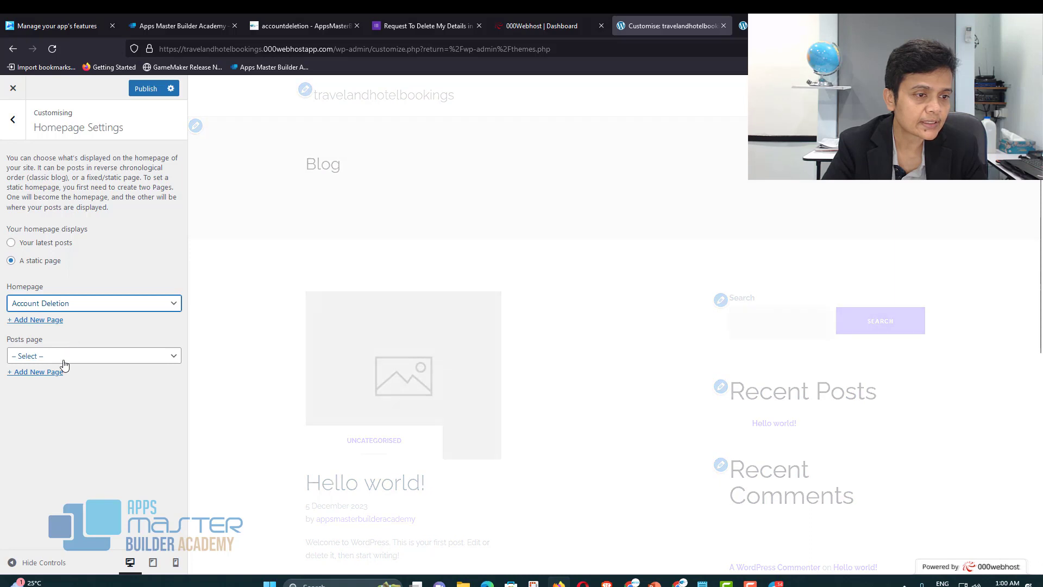
pyautogui.click(146, 89)
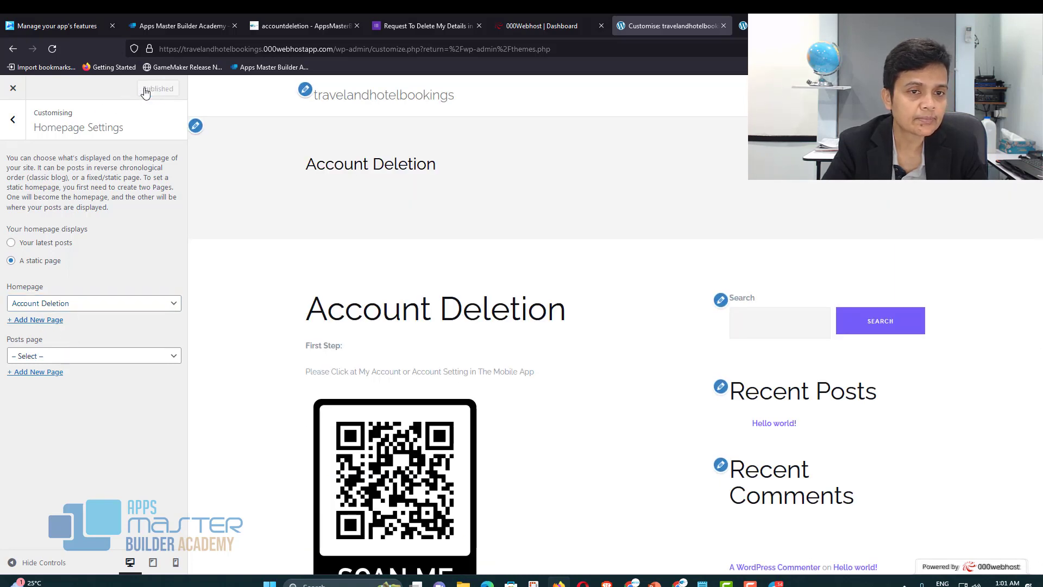
# - Reload the live travelandhotelbookings site to check its new homepage
pyautogui.click(743, 25)
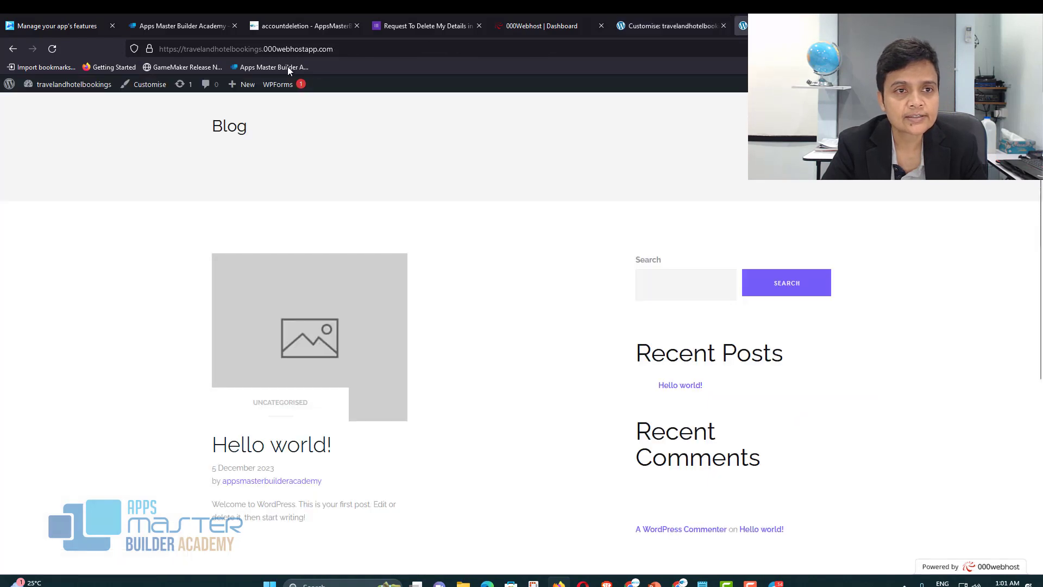
pyautogui.click(51, 49)
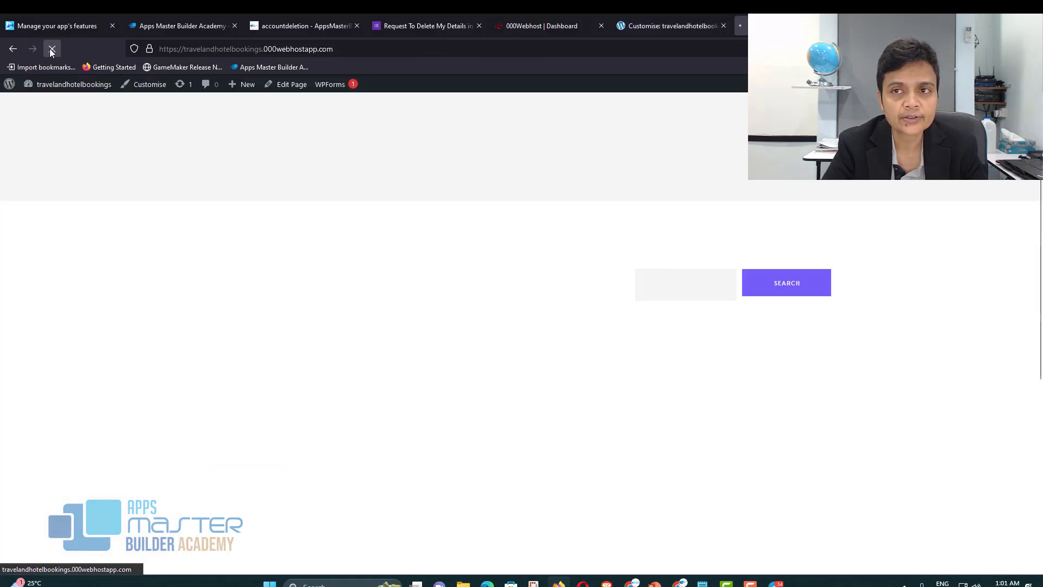